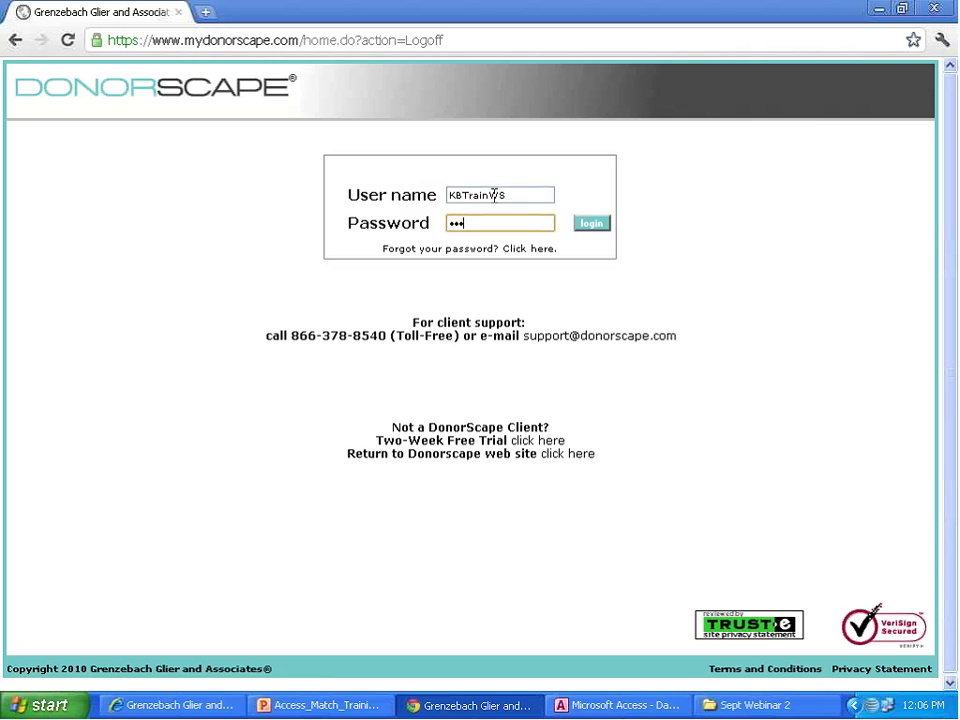
Step: Enter the account password to log in to DonorScape and try to download the ready export file
{"action": "key", "text": "BackSpace"}
{"action": "key", "text": "Return"}
{"action": "type", "text": "*****"}
{"action": "key", "text": "Return"}
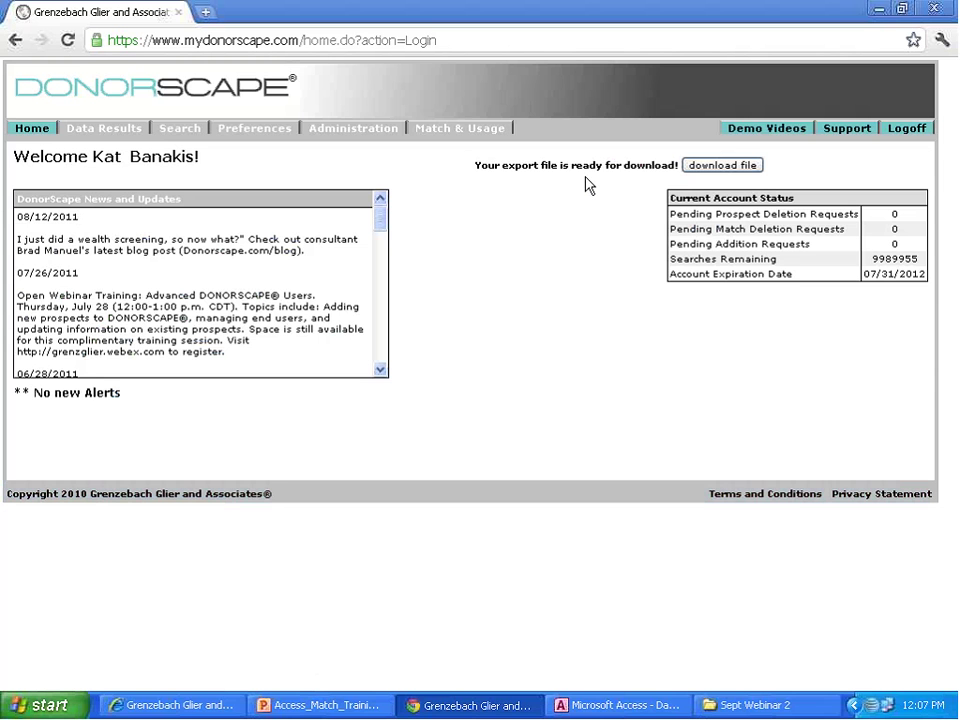
{"action": "left_click", "coordinate": [710, 168]}
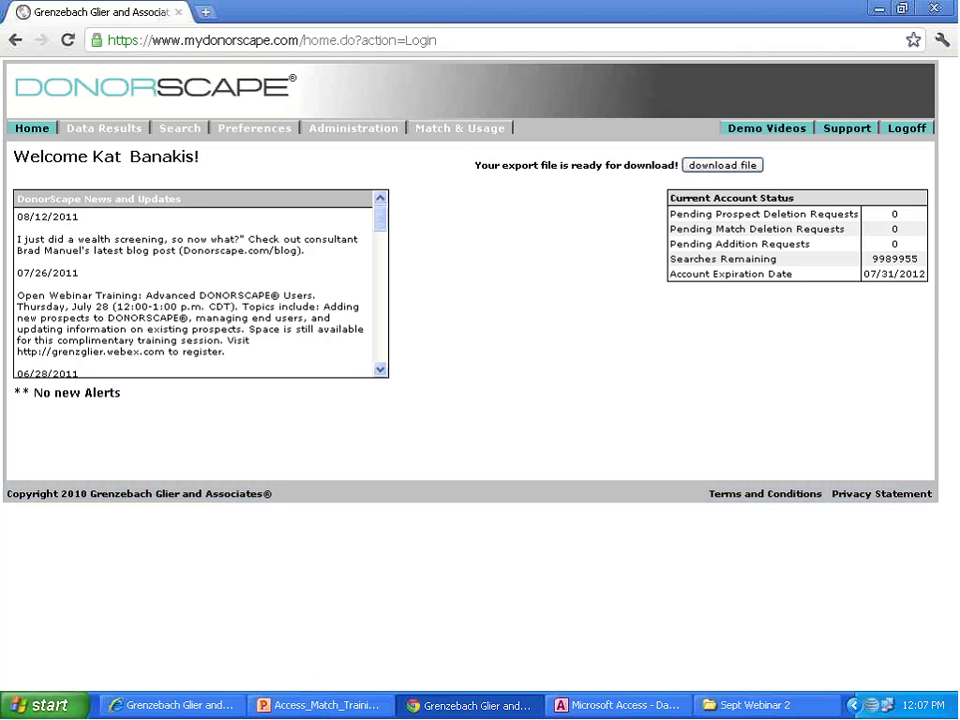
Step: Open prospect_3362_12152.txt from the Sept Webinar 2 folder, view its raw text in Notepad, and close it
{"action": "left_click", "coordinate": [880, 9]}
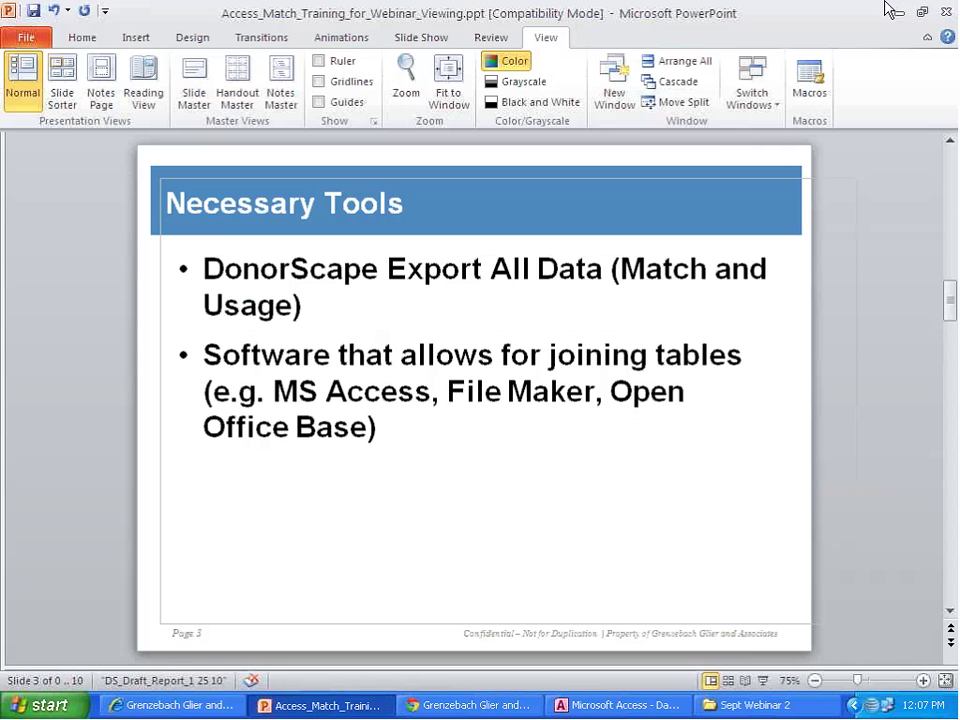
{"action": "left_click", "coordinate": [766, 707]}
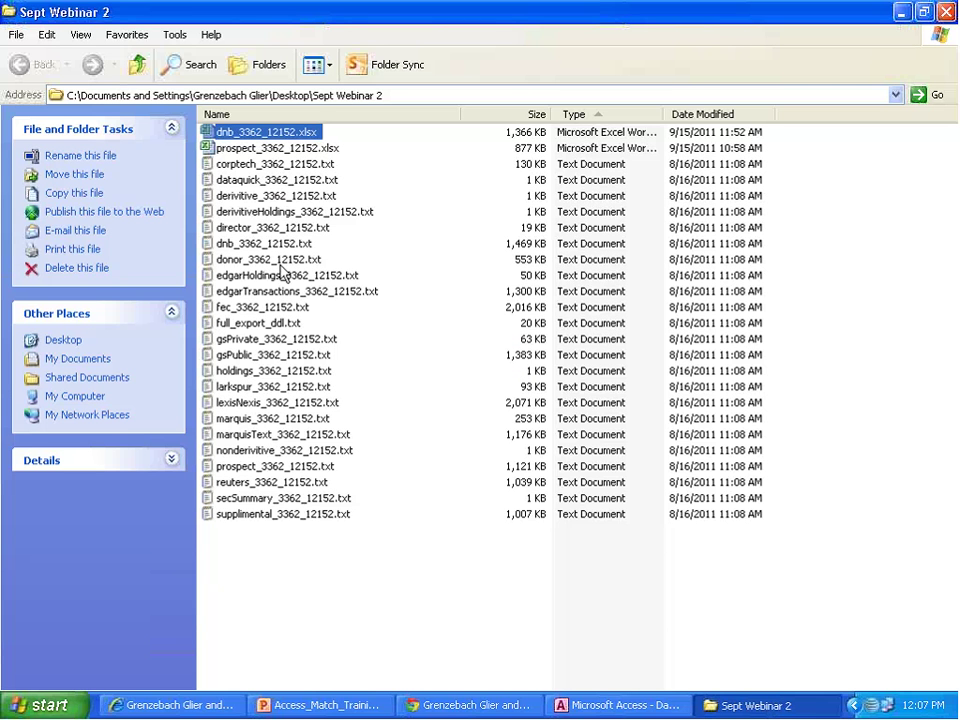
{"action": "left_click", "coordinate": [237, 468], "text": "ctrl"}
{"action": "double_click", "coordinate": [238, 472]}
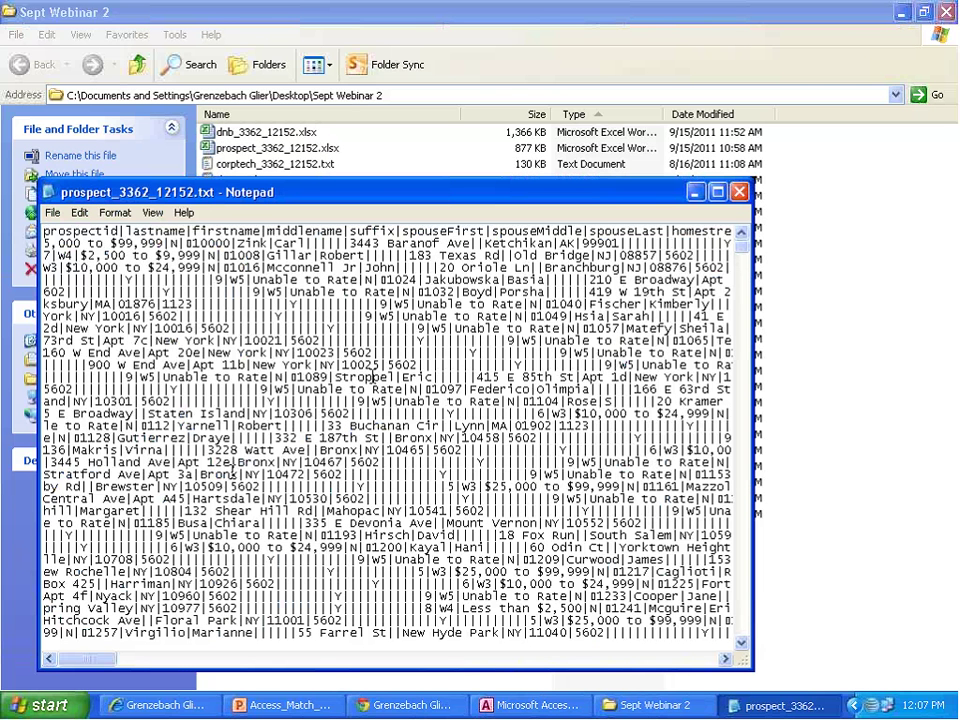
{"action": "left_click", "coordinate": [739, 192]}
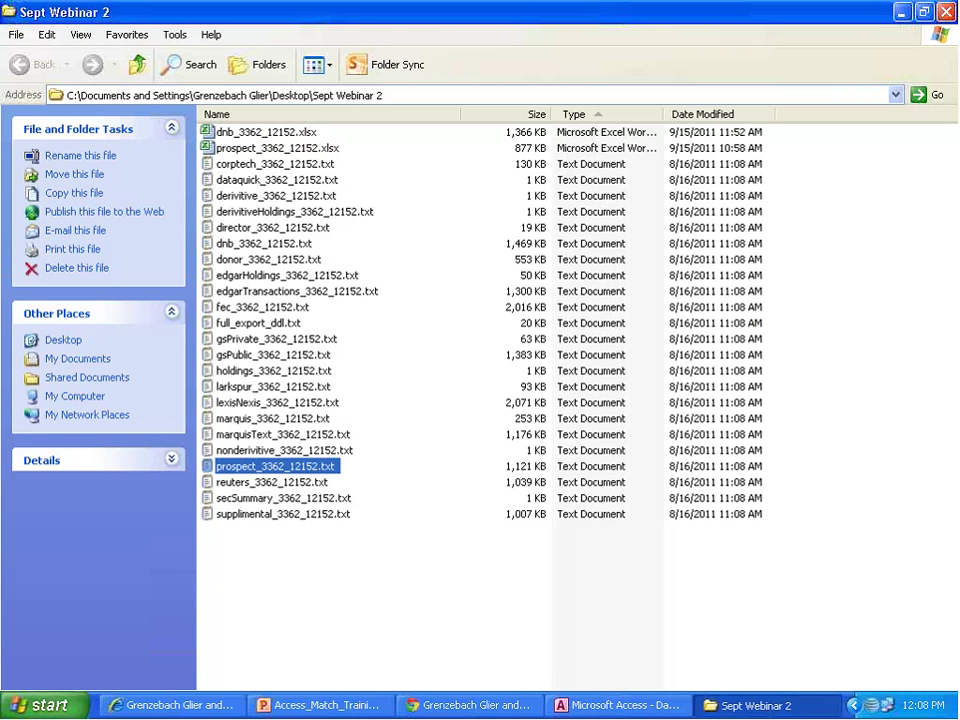
Step: Open the Excel version prospect_3362_12152.xlsx and examine its prospectid column and prospect records
{"action": "left_click", "coordinate": [237, 150], "text": "ctrl"}
{"action": "double_click", "coordinate": [237, 150]}
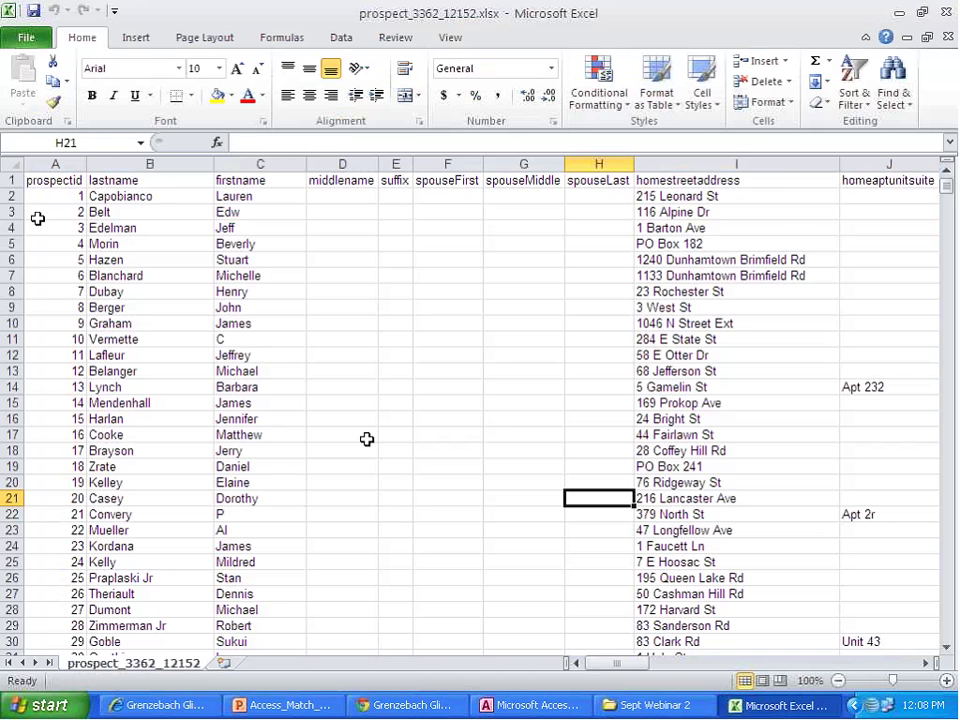
{"action": "scroll", "coordinate": [47, 207], "scroll_direction": "down", "scroll_amount": 1}
{"action": "scroll", "coordinate": [47, 207], "scroll_direction": "up", "scroll_amount": 1}
{"action": "left_click", "coordinate": [55, 164]}
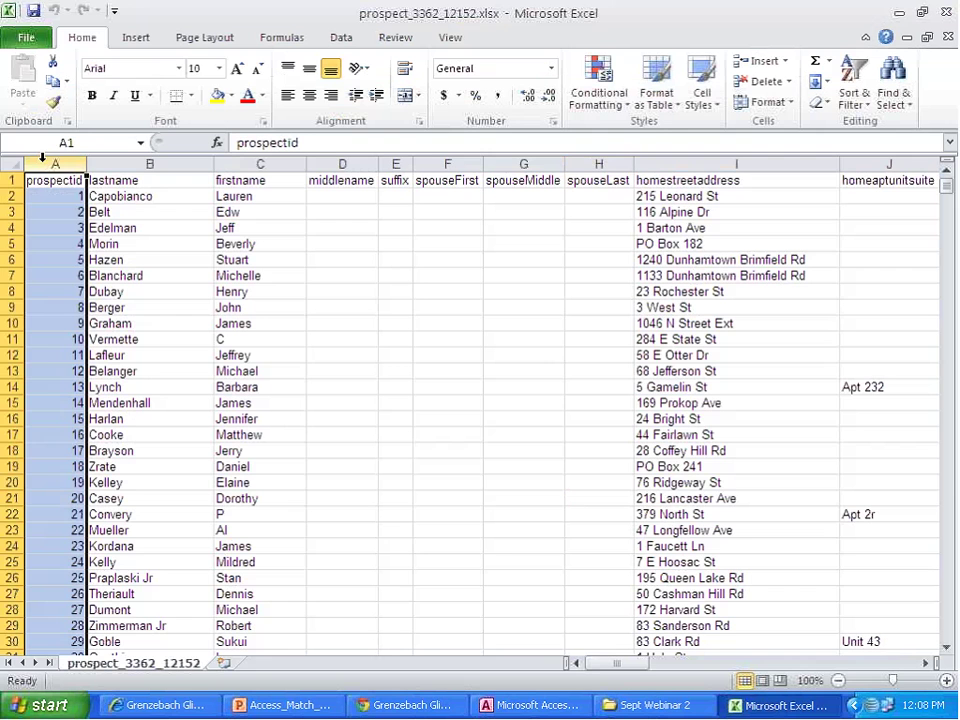
{"action": "left_click", "coordinate": [115, 207]}
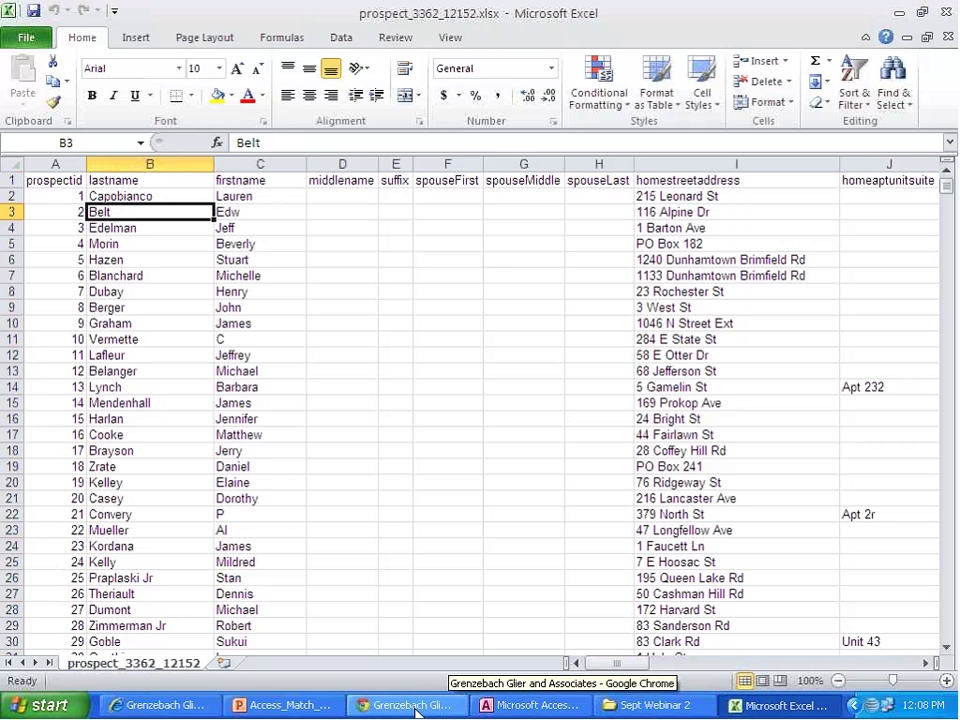
Step: Switch to the PowerPoint presentation and advance to the "Logic of joining data tables" diagram slide
{"action": "left_click", "coordinate": [287, 706]}
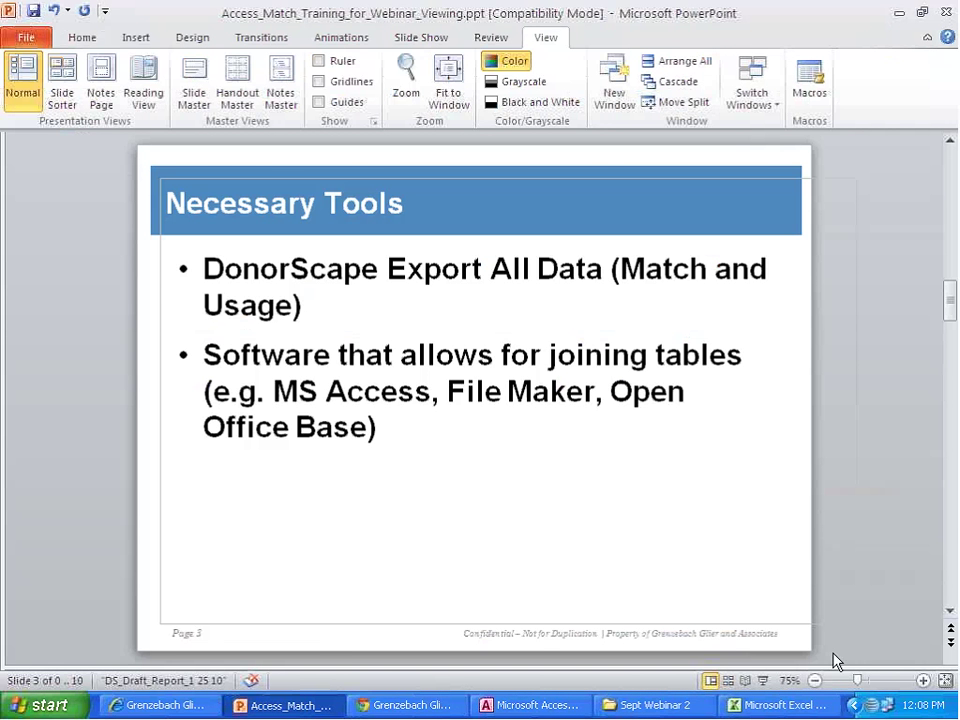
{"action": "left_click", "coordinate": [949, 612]}
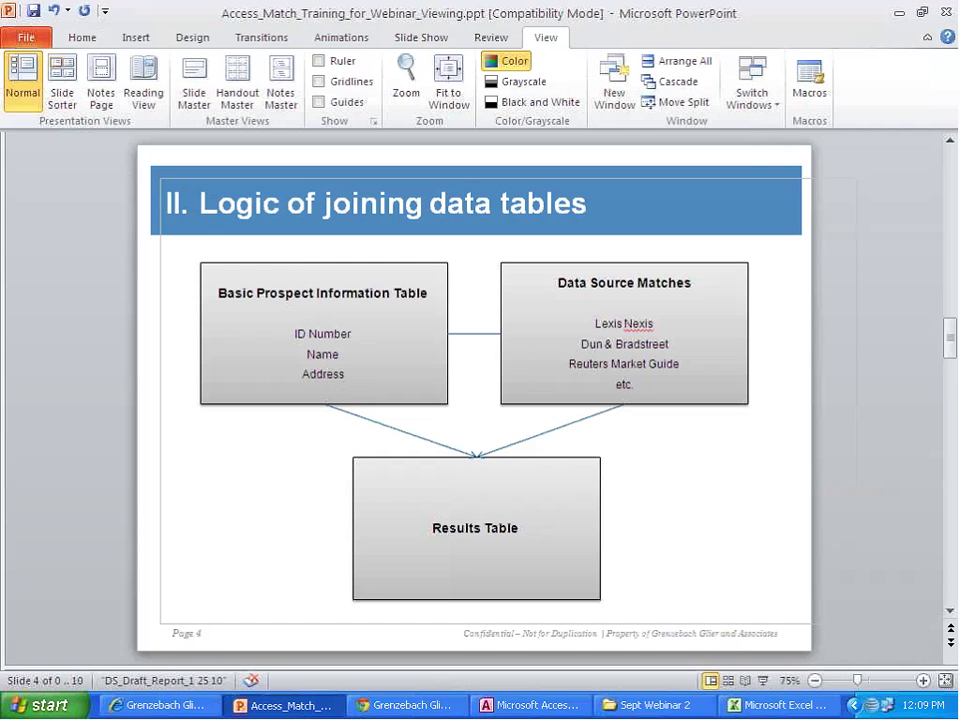
Step: Open dnb_3362_12152.xlsx from the Sept Webinar 2 folder and examine its columns and the repeated prospectid values in the first records
{"action": "left_click", "coordinate": [645, 706]}
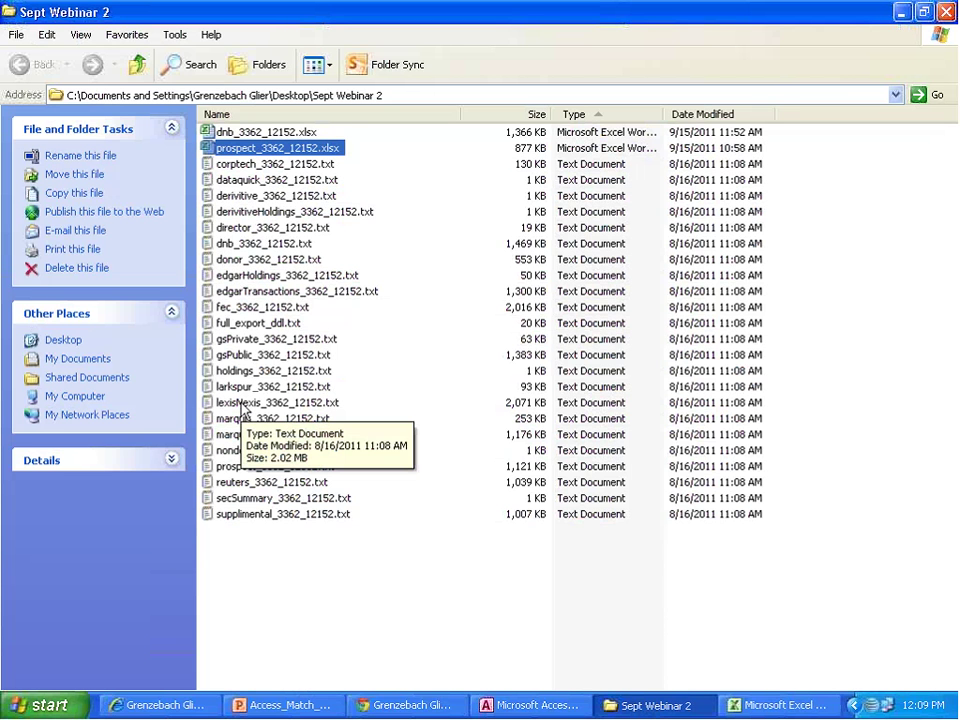
{"action": "double_click", "coordinate": [248, 136]}
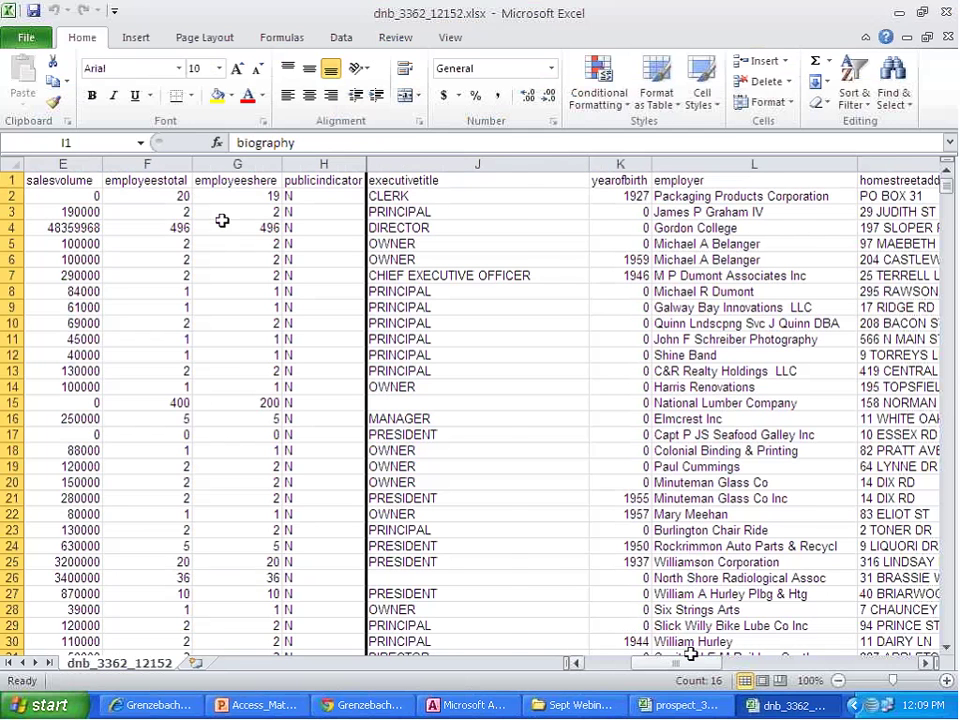
{"action": "left_click_drag", "start_coordinate": [690, 660], "coordinate": [693, 662]}
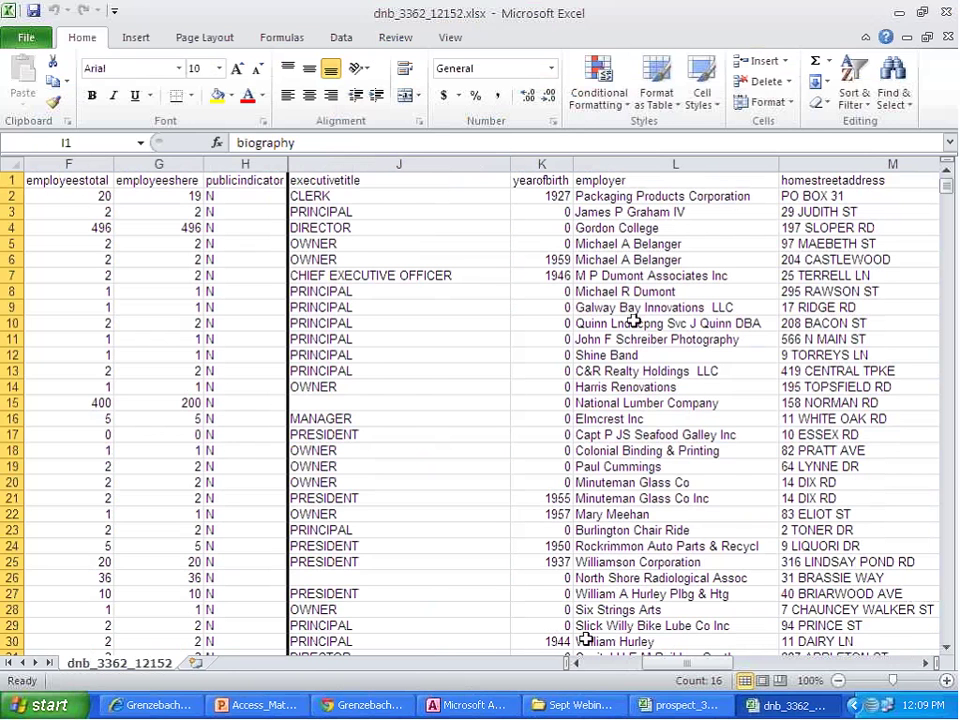
{"action": "left_click_drag", "start_coordinate": [700, 664], "coordinate": [625, 680]}
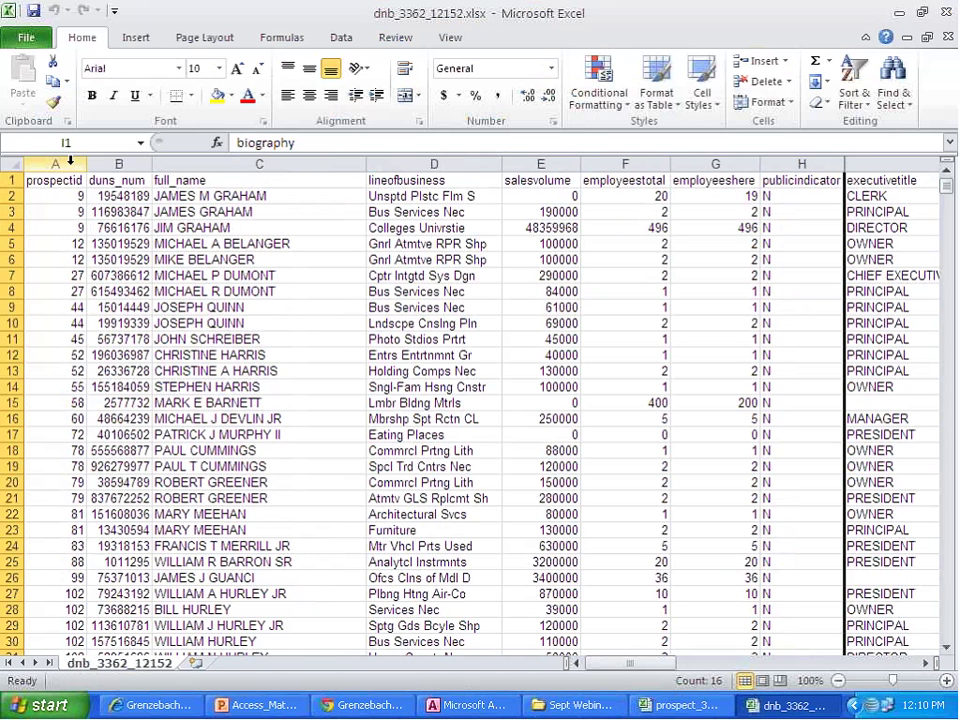
{"action": "left_click", "coordinate": [62, 199]}
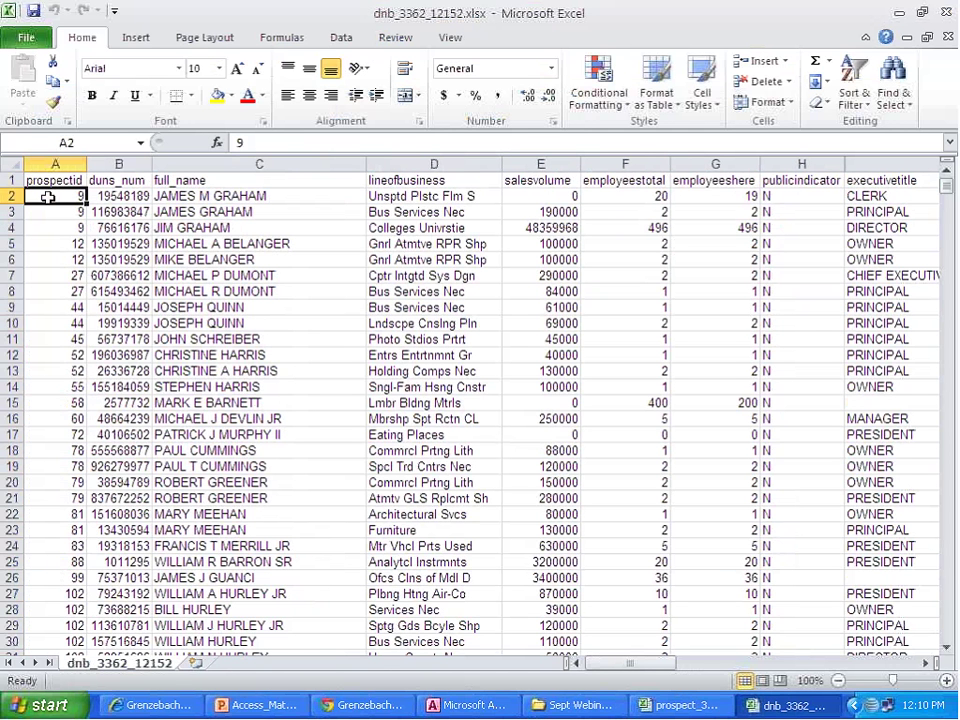
{"action": "left_click_drag", "start_coordinate": [48, 197], "coordinate": [39, 223]}
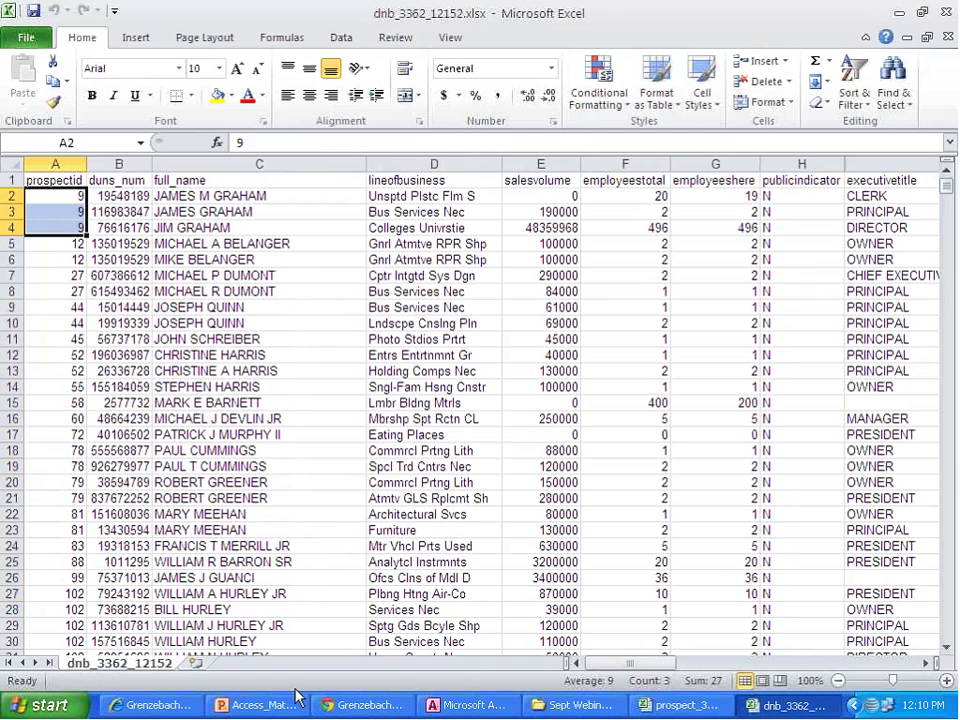
Step: Return to the PowerPoint presentation and show the slide about matching data on primary keys
{"action": "left_click", "coordinate": [246, 705]}
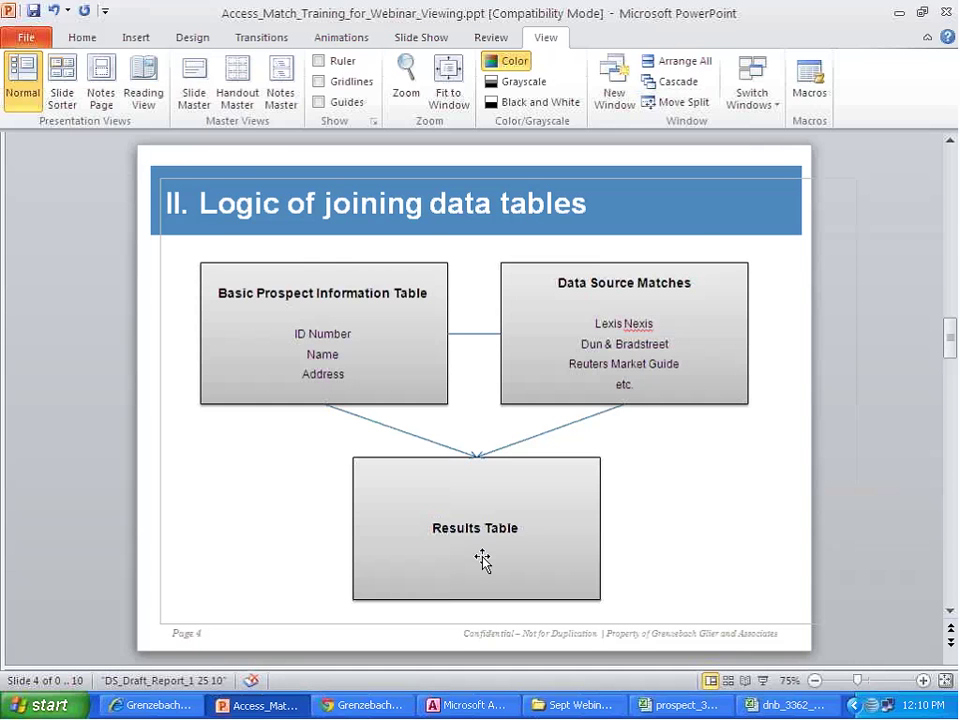
{"action": "scroll", "coordinate": [482, 561], "scroll_direction": "down", "scroll_amount": 1}
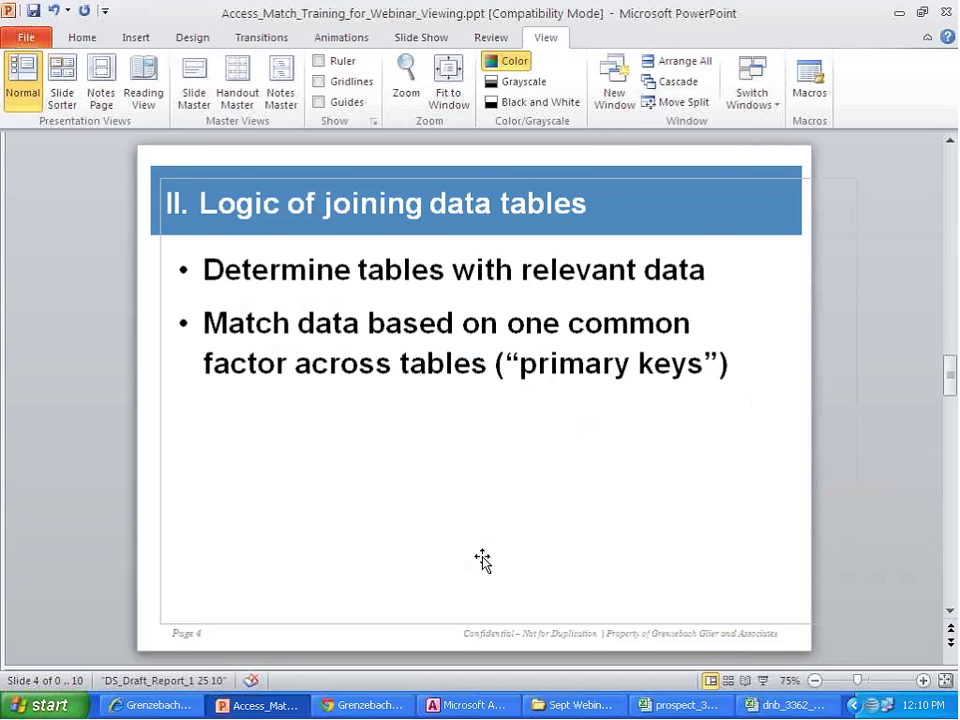
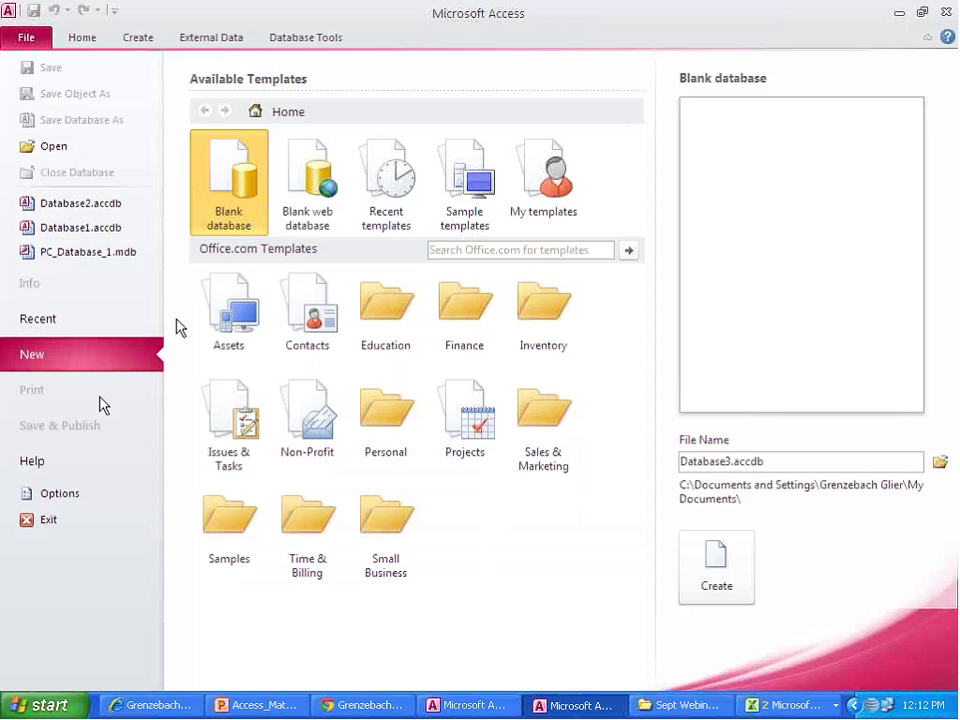
Step: Create a blank Access database and start a text file import of prospect_3362_12152.txt from Sept Webinar 2 on the Desktop into a new table
{"action": "double_click", "coordinate": [200, 173]}
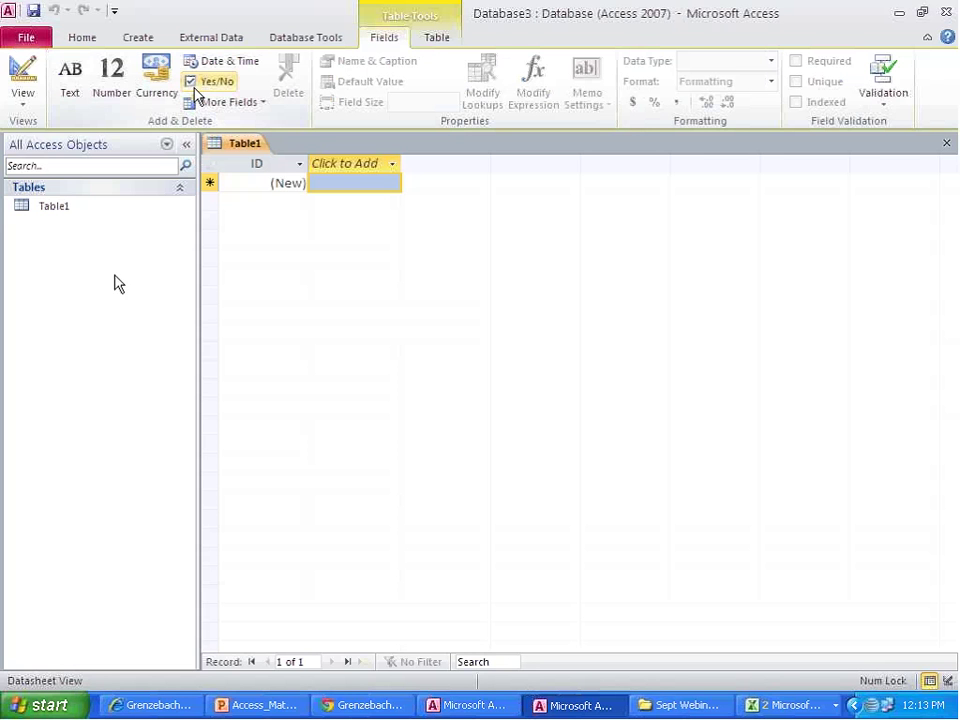
{"action": "left_click", "coordinate": [197, 38]}
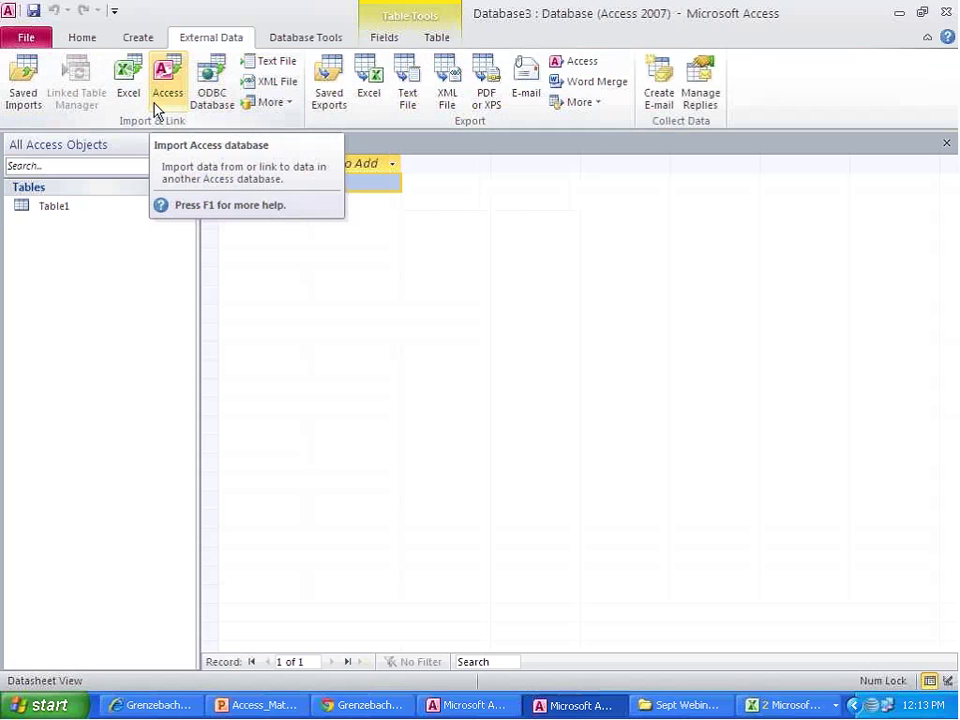
{"action": "left_click", "coordinate": [256, 66]}
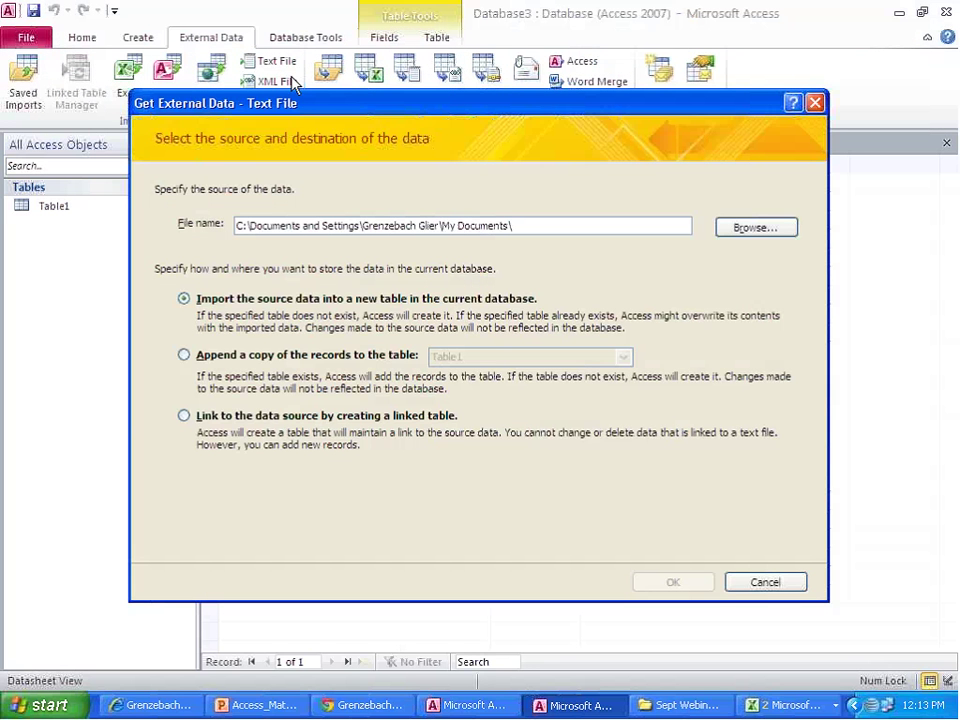
{"action": "left_click", "coordinate": [767, 231]}
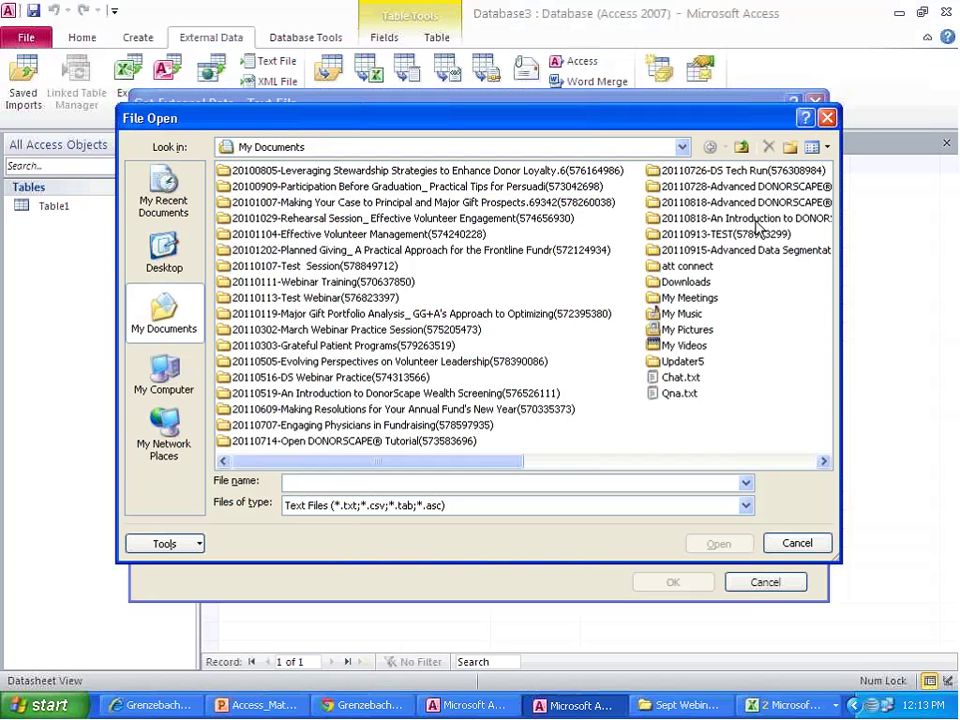
{"action": "left_click", "coordinate": [162, 250]}
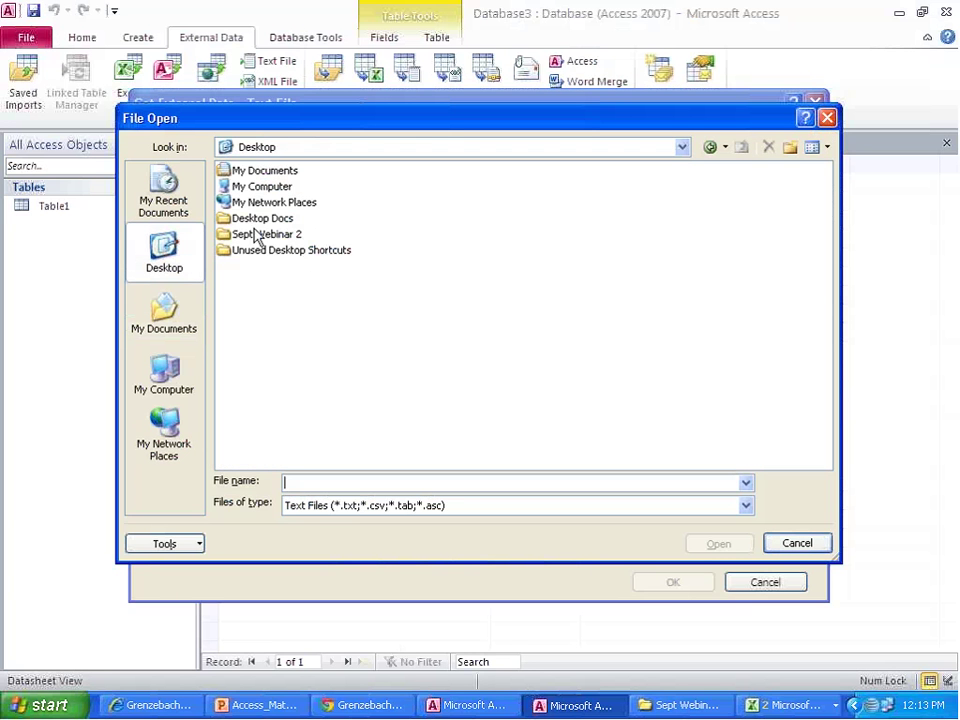
{"action": "double_click", "coordinate": [258, 235]}
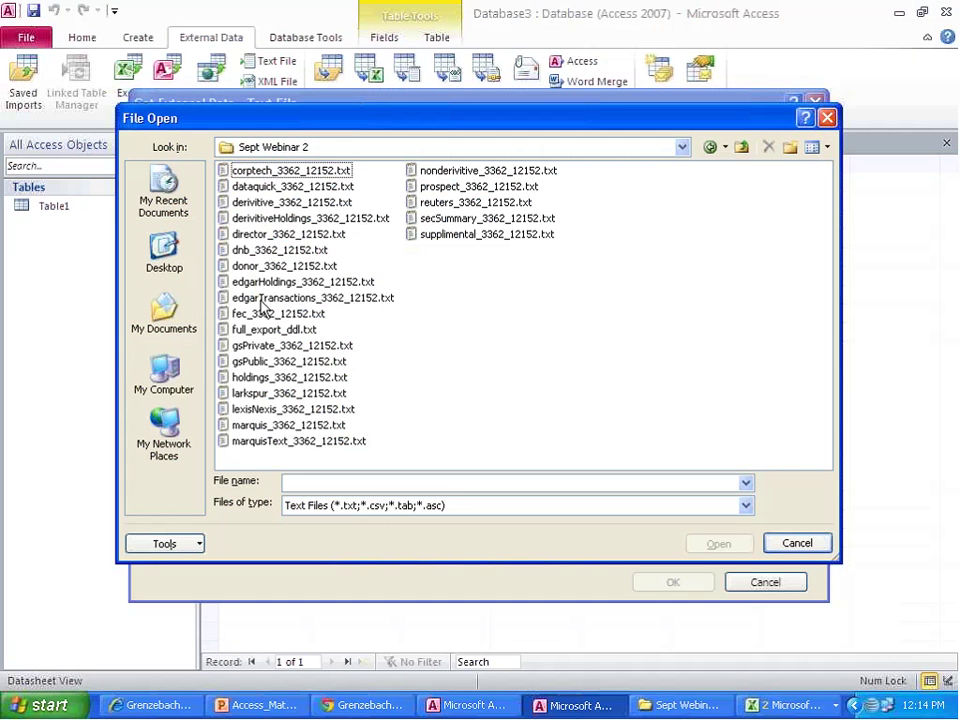
{"action": "left_click", "coordinate": [442, 192]}
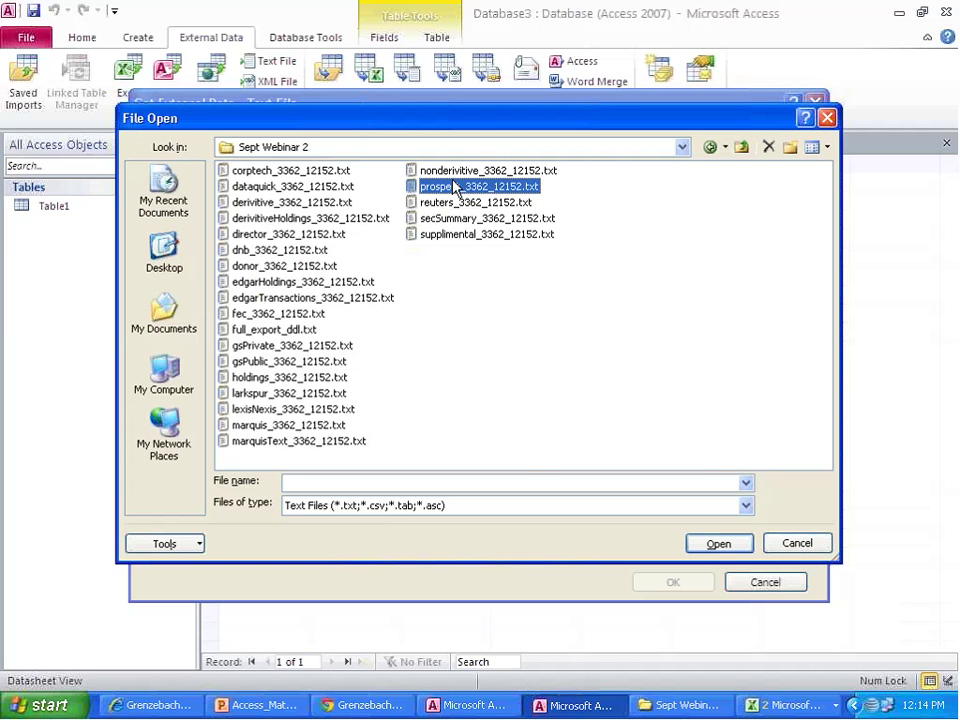
{"action": "double_click", "coordinate": [455, 187]}
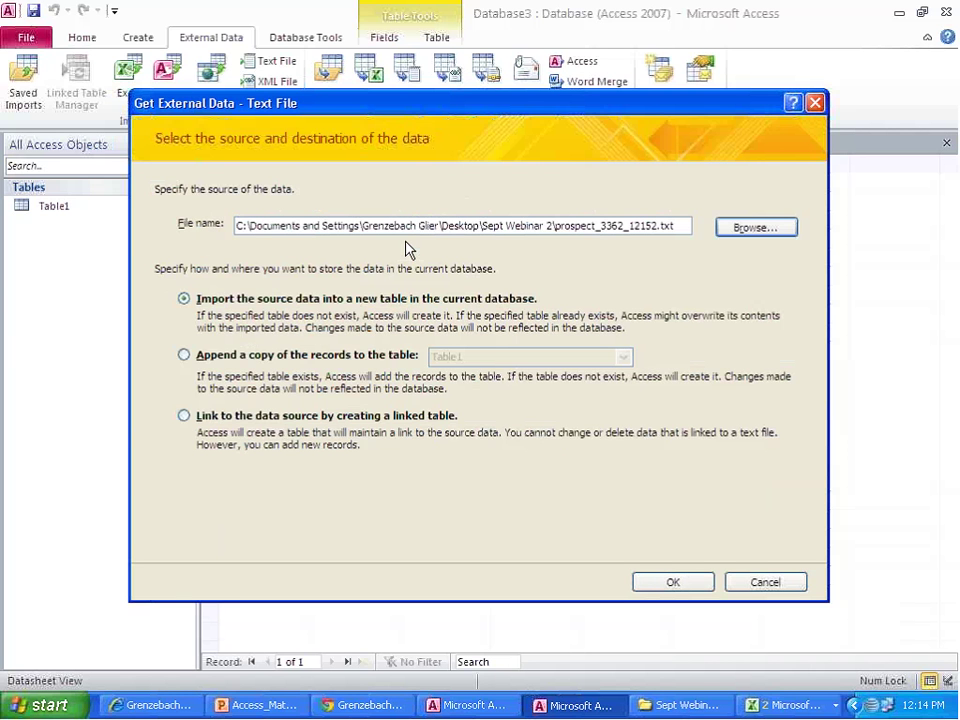
{"action": "left_click", "coordinate": [656, 580]}
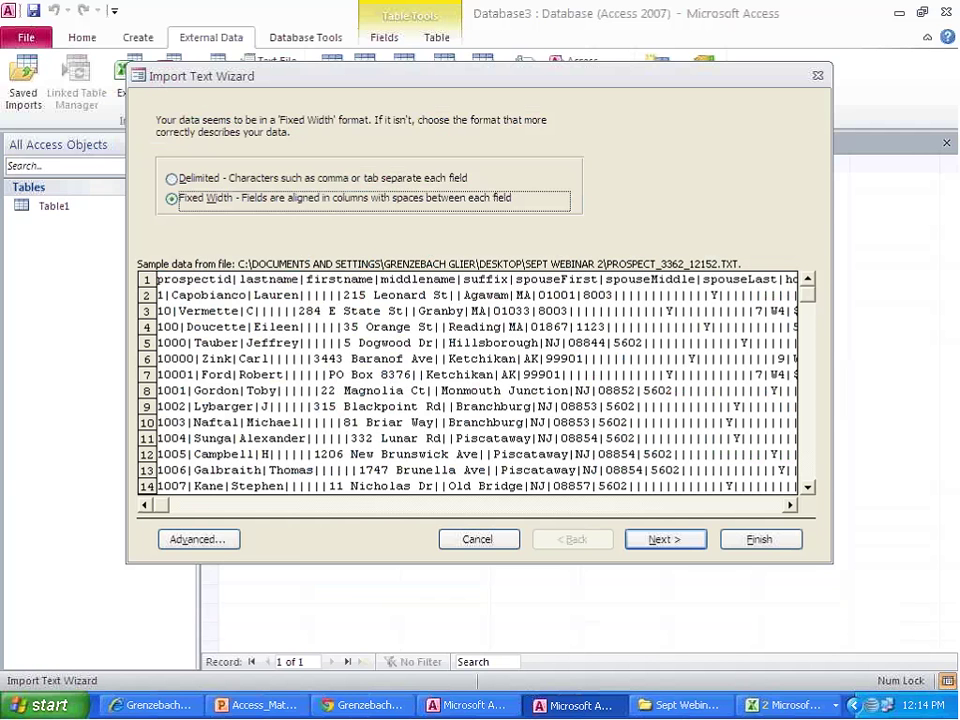
Step: Set the import format to Delimited with "|" as the other delimiter, and use the first row as field names
{"action": "left_click", "coordinate": [199, 180]}
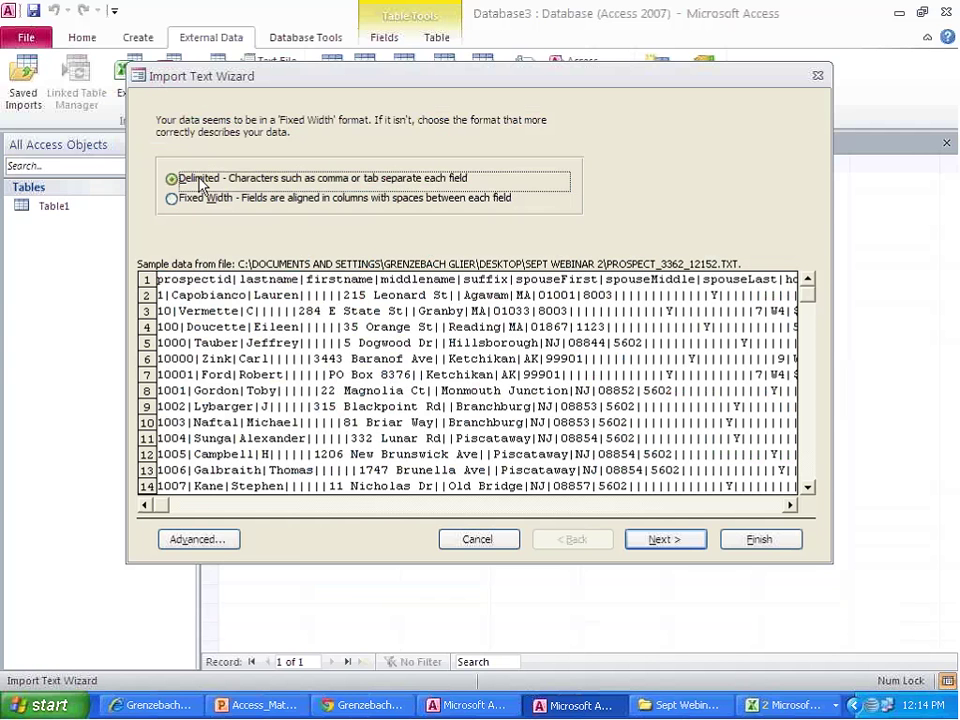
{"action": "left_click", "coordinate": [627, 538]}
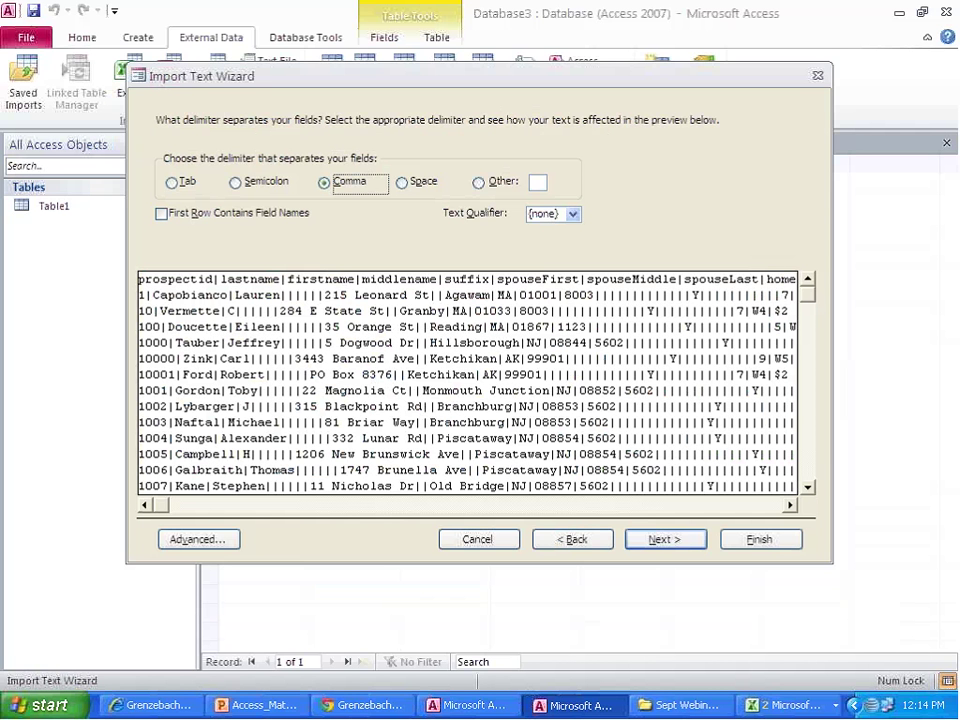
{"action": "left_click", "coordinate": [478, 184]}
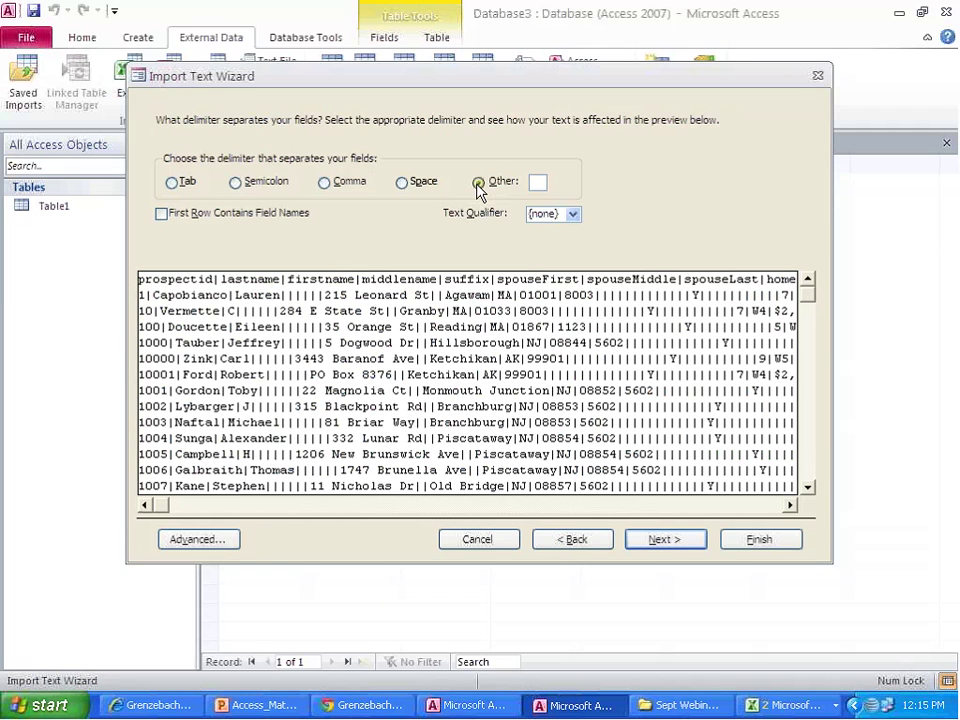
{"action": "type", "text": "|"}
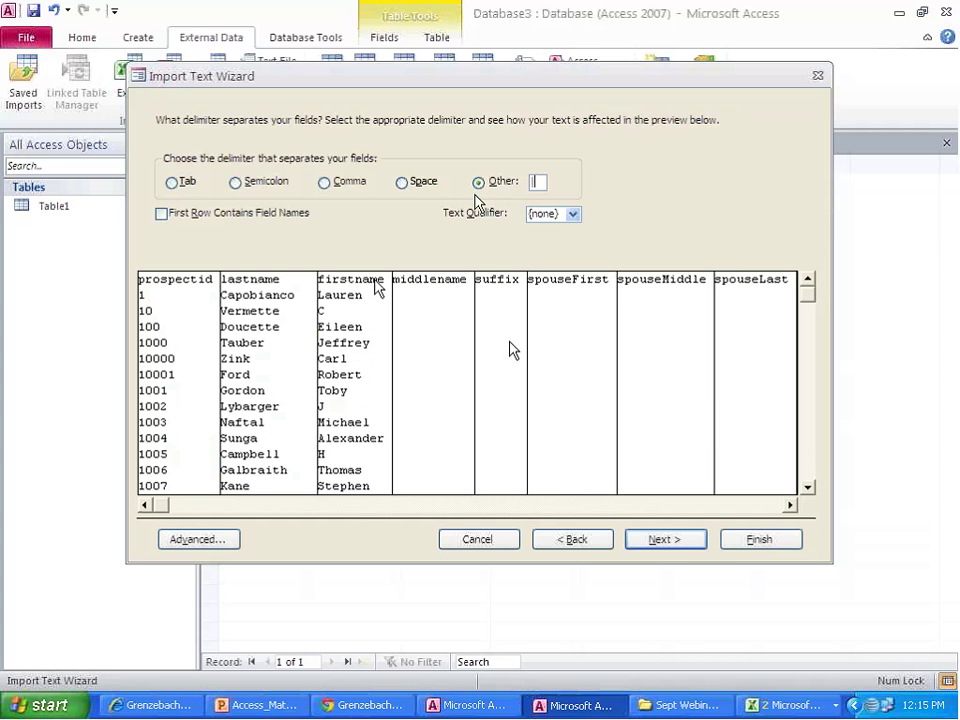
{"action": "left_click", "coordinate": [275, 223]}
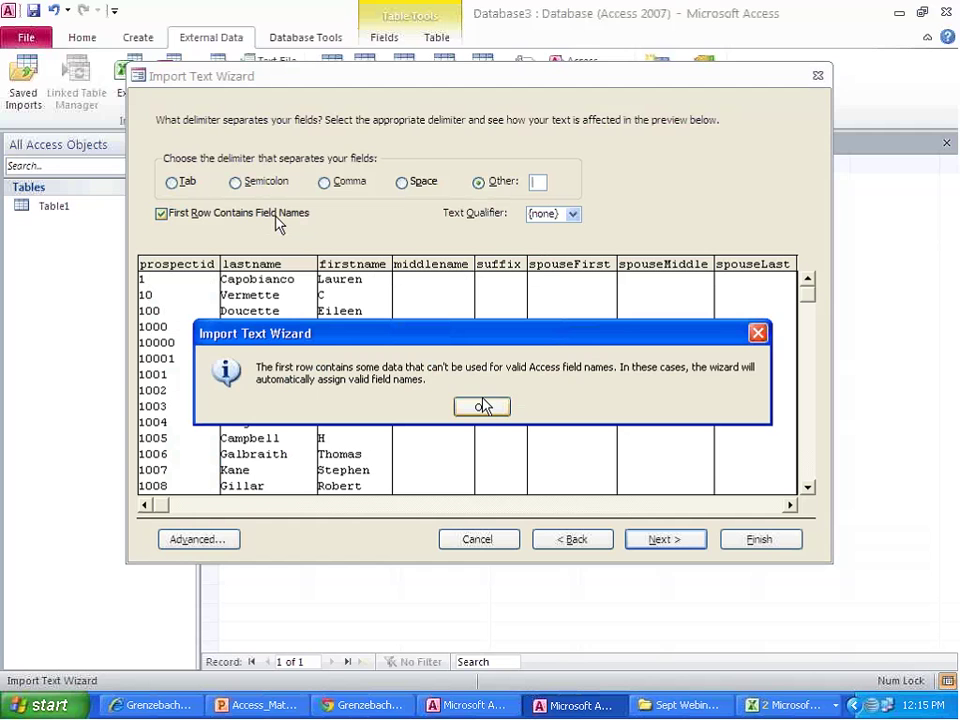
{"action": "left_click", "coordinate": [483, 405]}
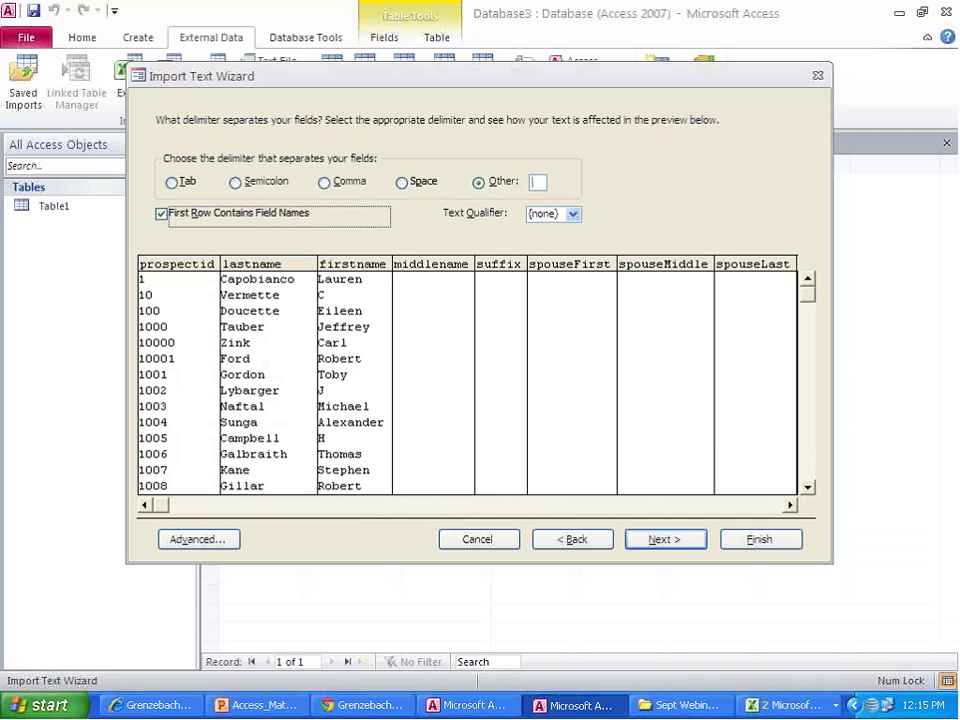
Step: In the advanced import specification for the prospect file, set the data type of the prospectid field to Text
{"action": "left_click", "coordinate": [655, 539]}
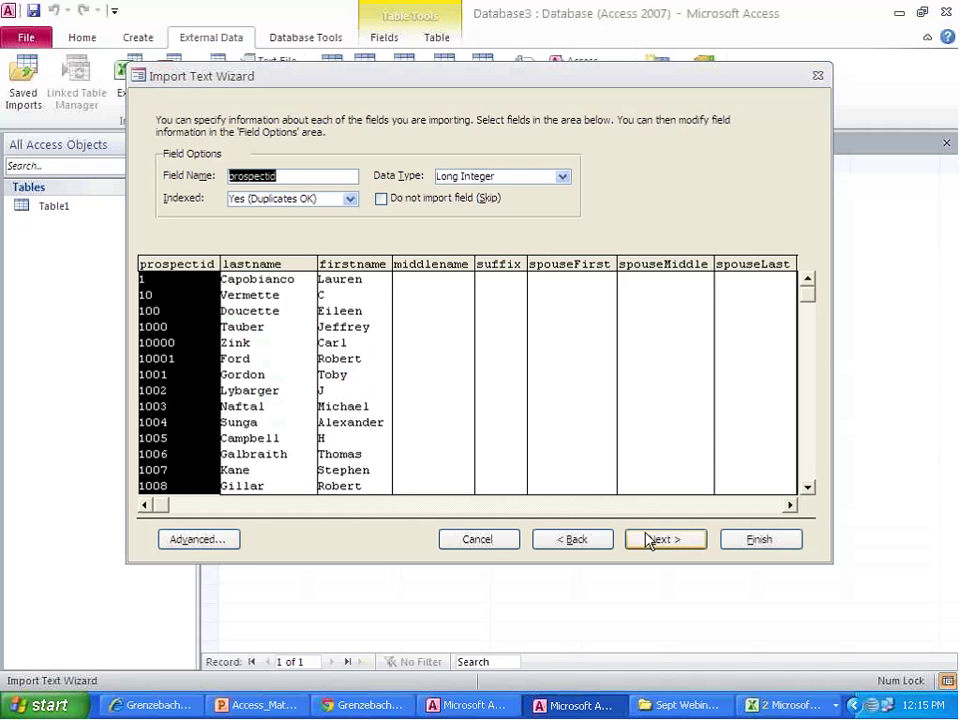
{"action": "left_click", "coordinate": [200, 539]}
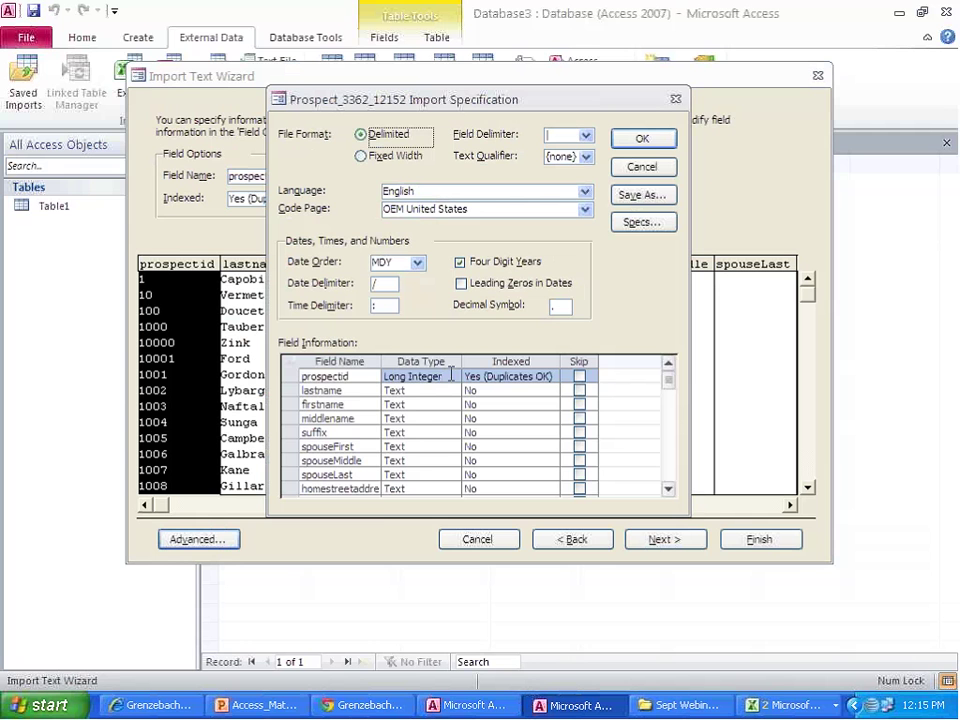
{"action": "left_click", "coordinate": [451, 375]}
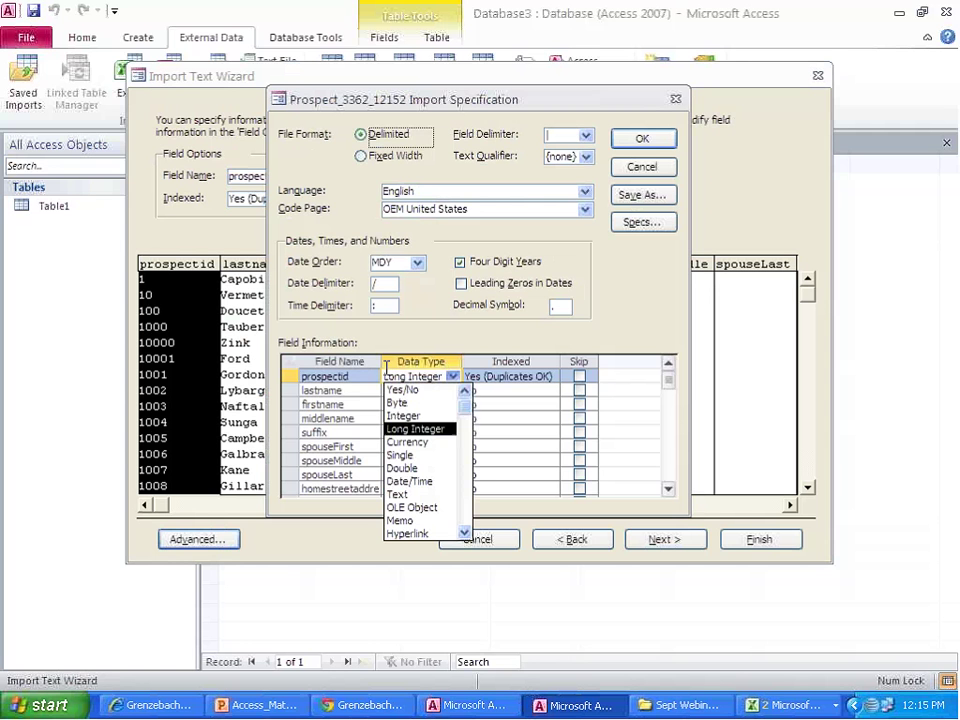
{"action": "left_click", "coordinate": [456, 348]}
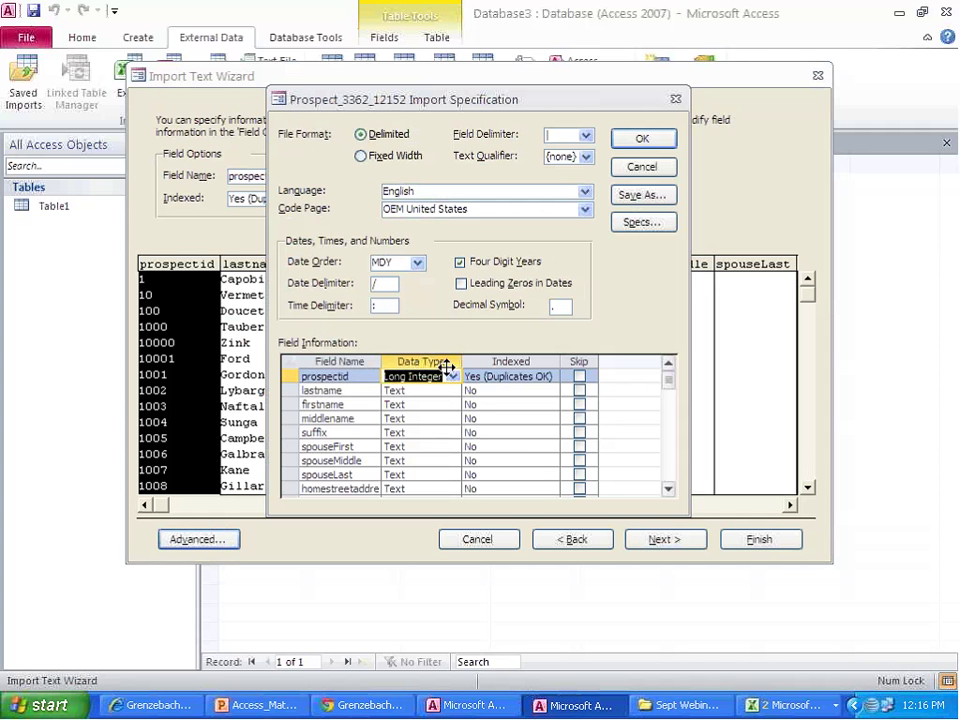
{"action": "type", "text": "text"}
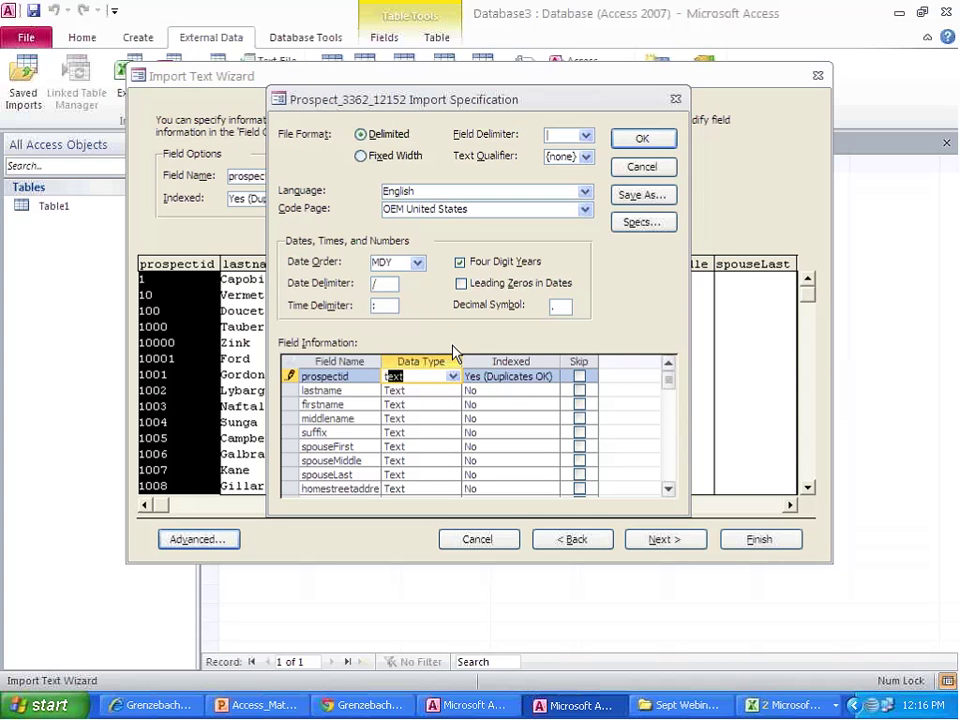
{"action": "left_click", "coordinate": [425, 391]}
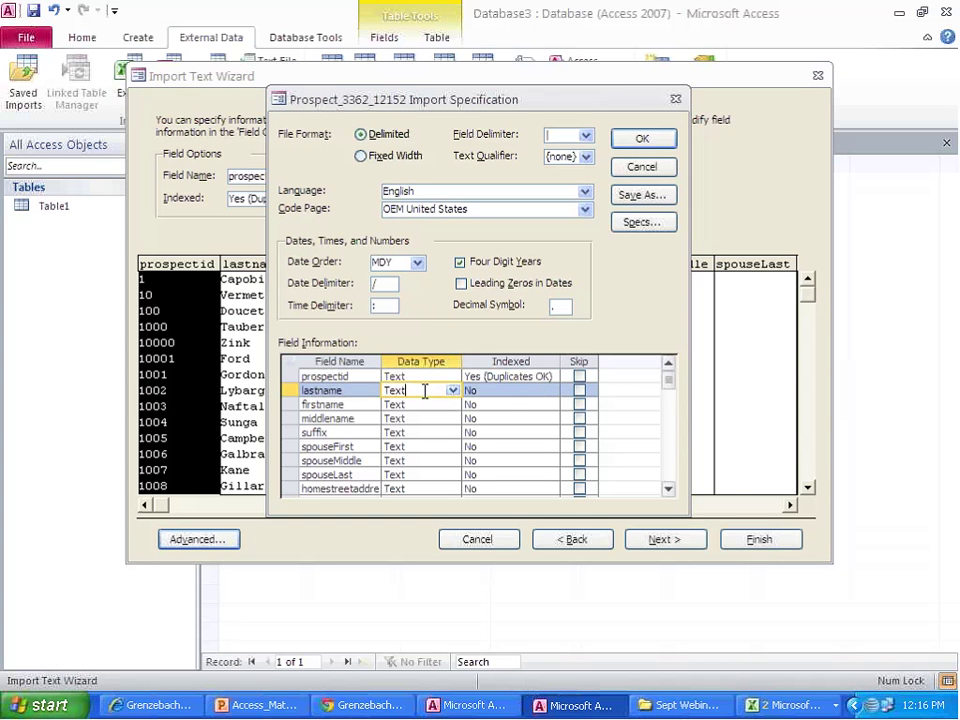
Step: Examine the data types and indexing of the remaining prospect fields, including homezipcode, down to matchcode
{"action": "left_click", "coordinate": [668, 492]}
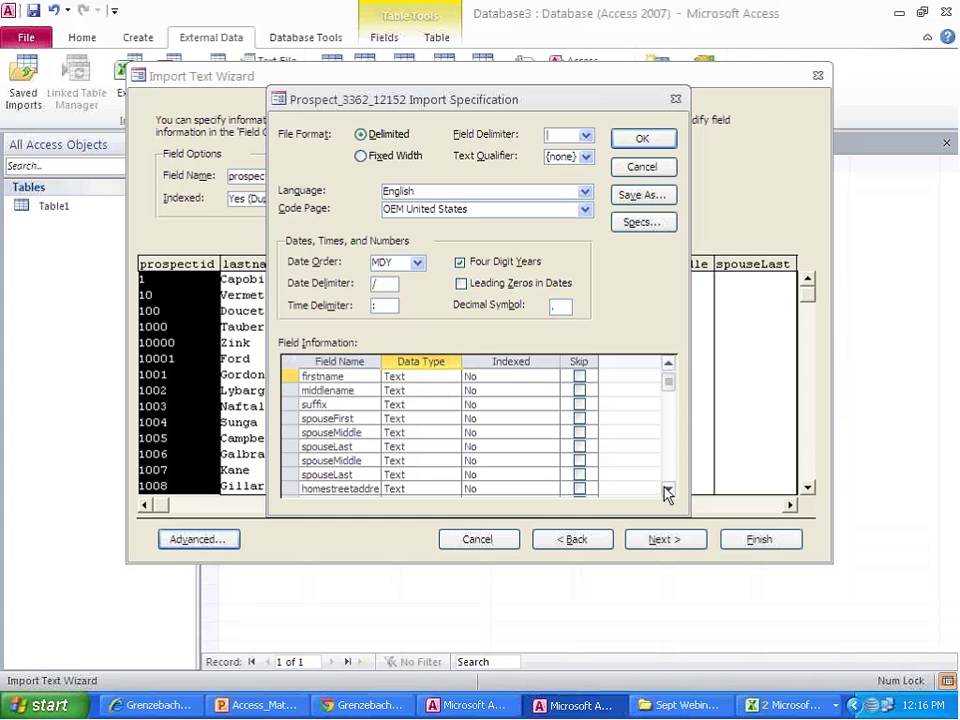
{"action": "left_click_drag", "start_coordinate": [668, 492], "coordinate": [668, 492]}
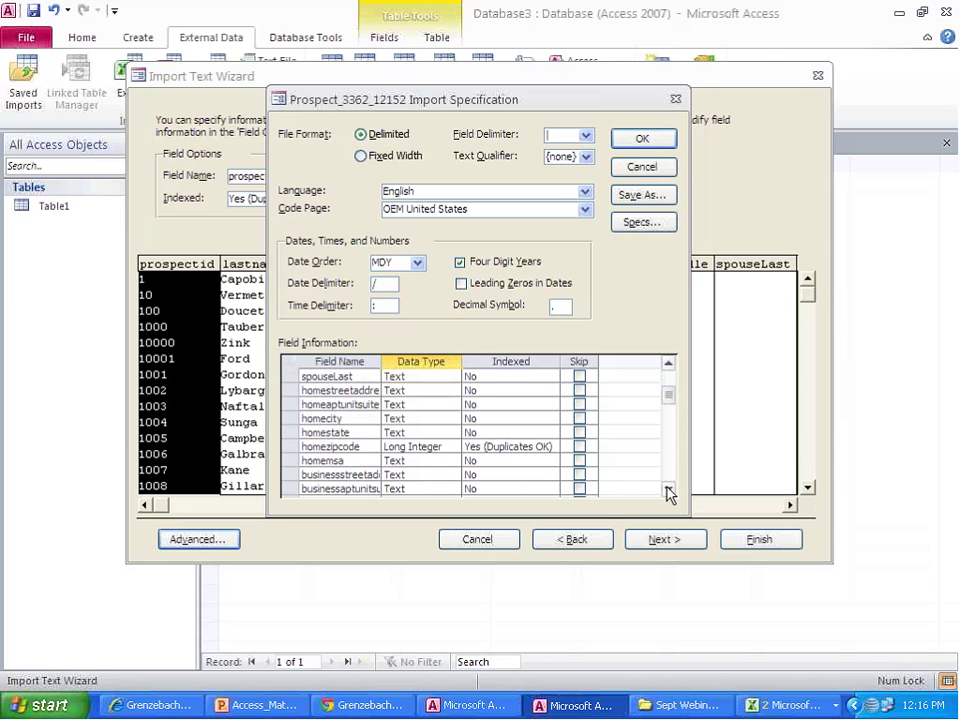
{"action": "left_click", "coordinate": [668, 492]}
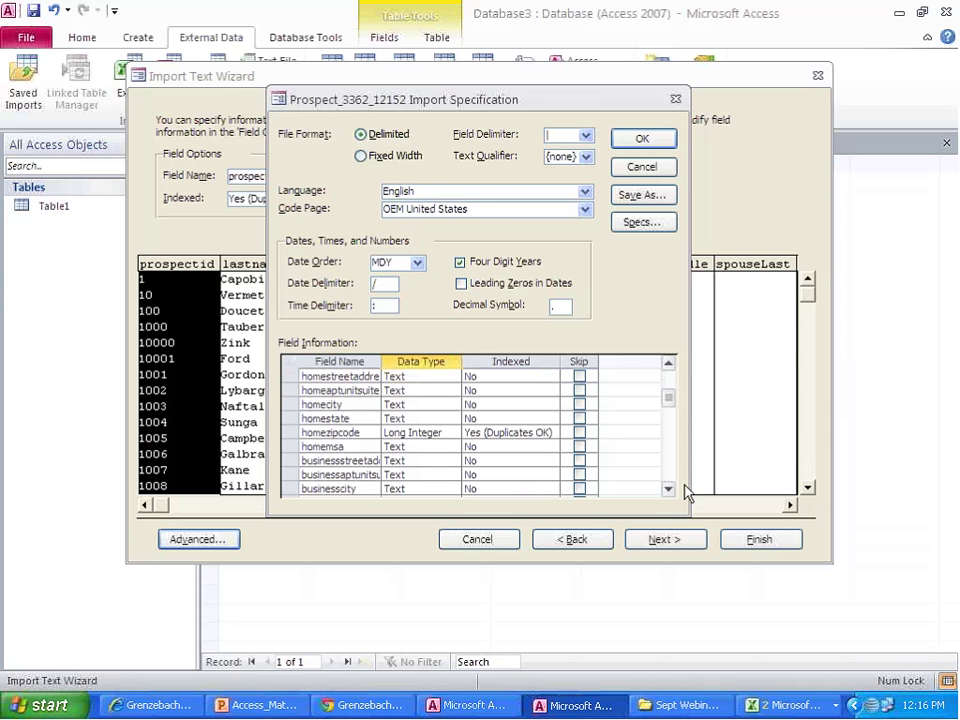
{"action": "left_click", "coordinate": [414, 438]}
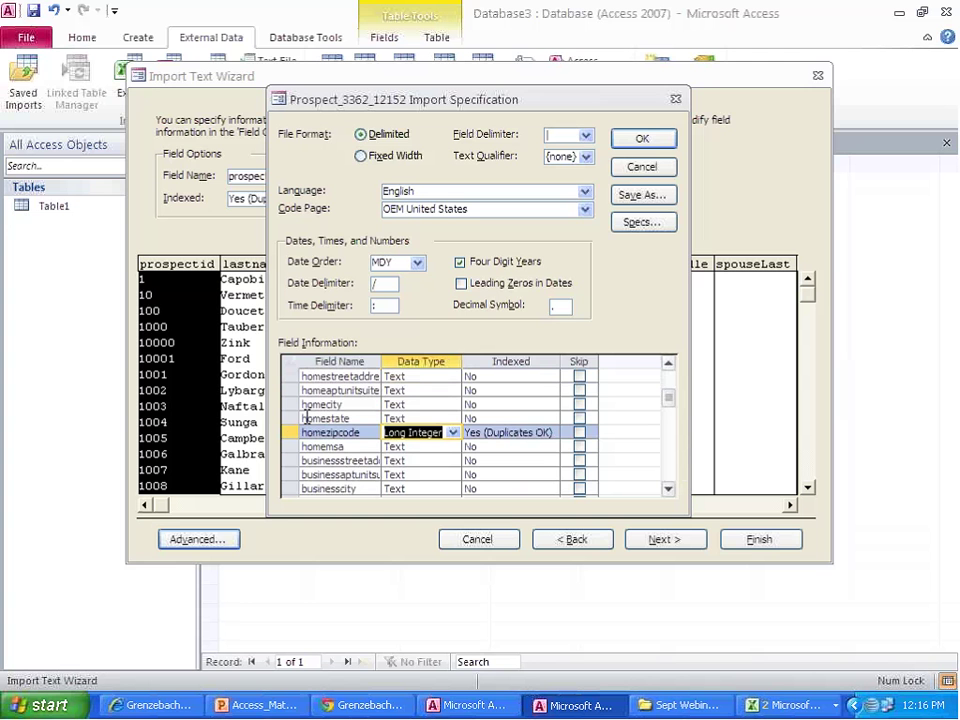
{"action": "left_click", "coordinate": [668, 489]}
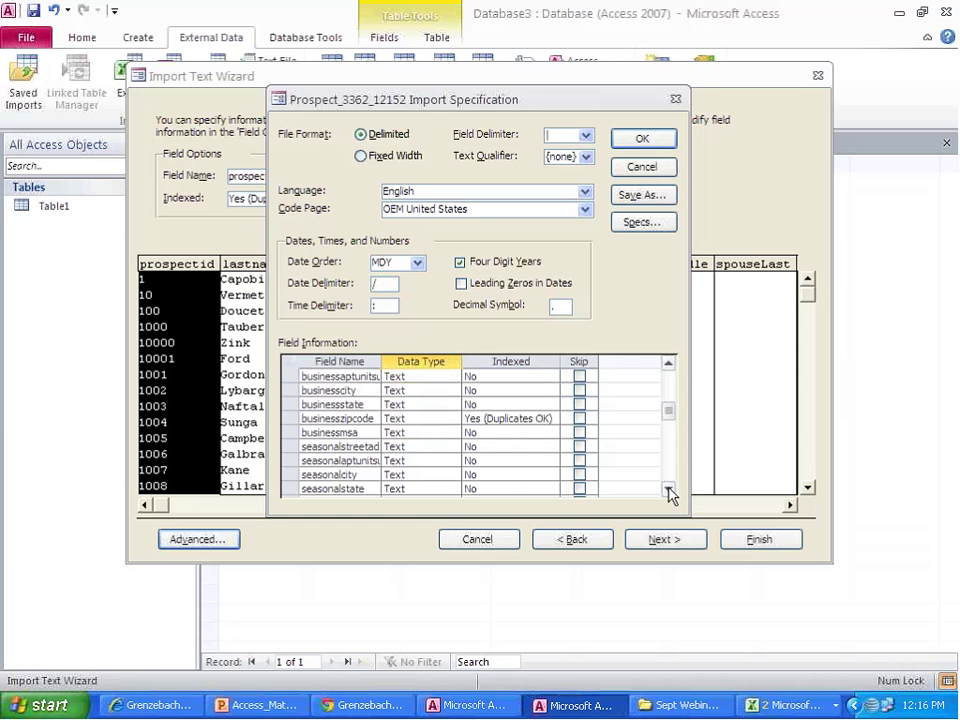
{"action": "left_click", "coordinate": [668, 489]}
{"action": "left_click", "coordinate": [668, 489]}
{"action": "left_click", "coordinate": [668, 489]}
{"action": "left_click", "coordinate": [668, 489]}
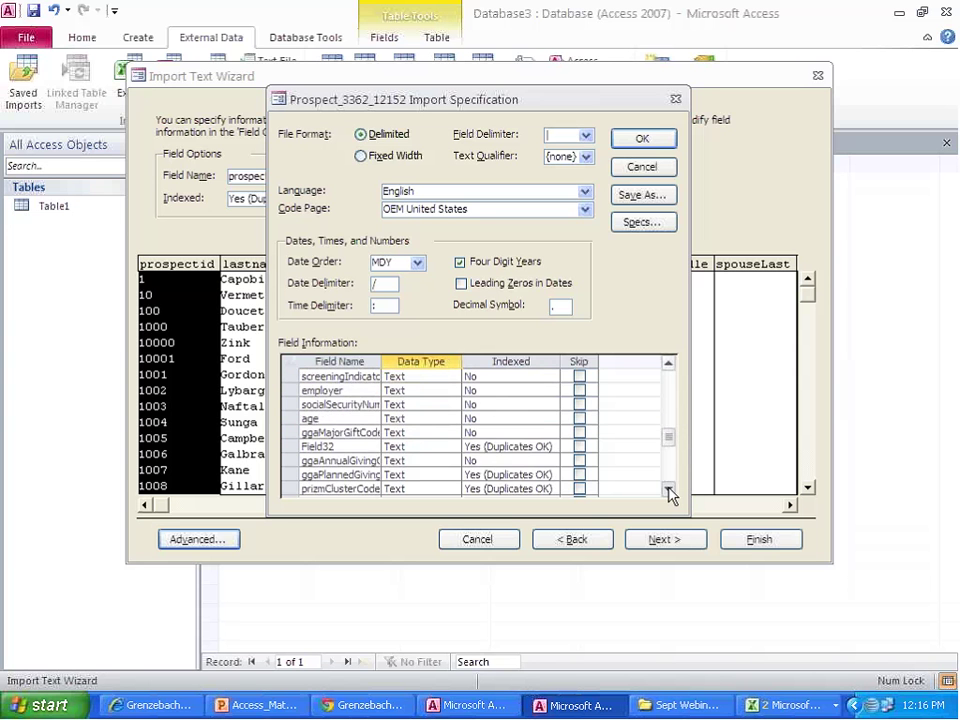
{"action": "left_click", "coordinate": [668, 489]}
{"action": "left_click", "coordinate": [668, 489]}
{"action": "left_click", "coordinate": [668, 489]}
{"action": "left_click", "coordinate": [668, 489]}
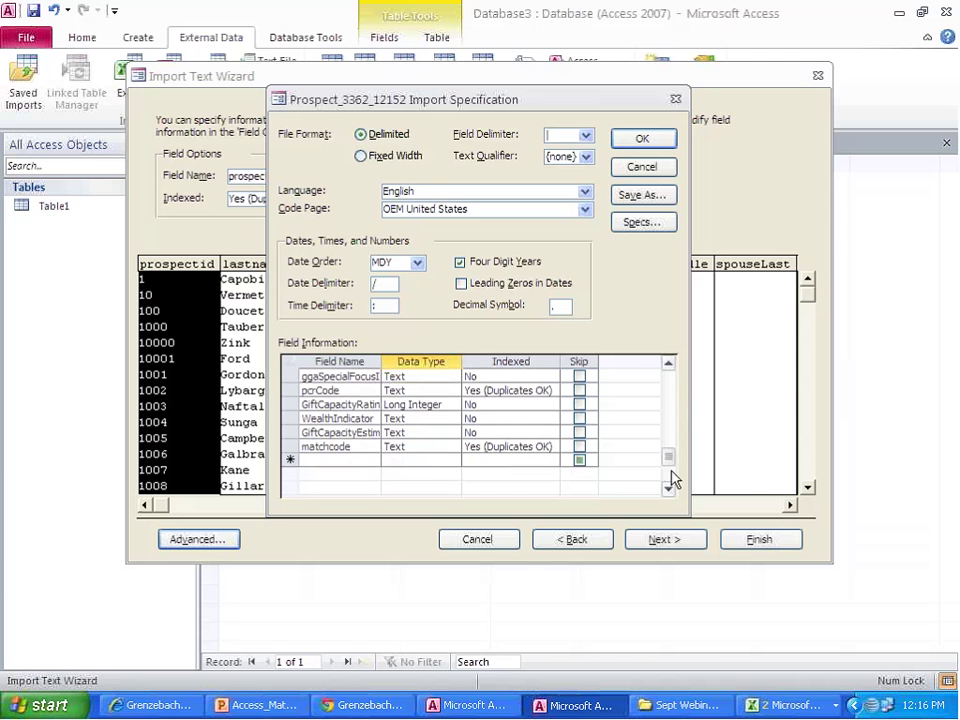
{"action": "left_click_drag", "start_coordinate": [668, 457], "coordinate": [673, 388]}
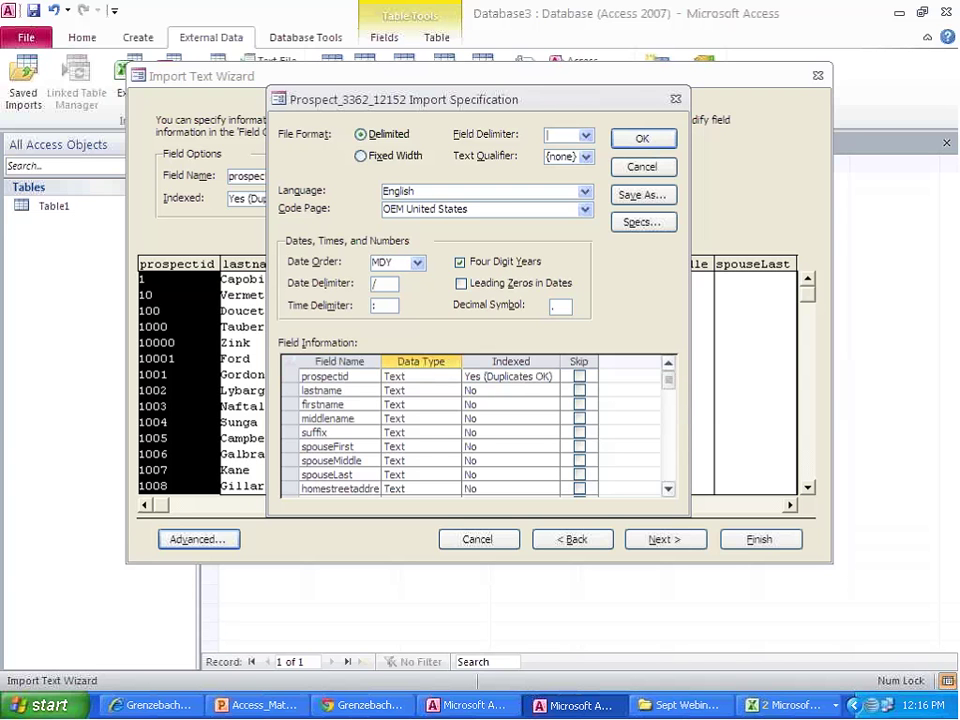
Step: Accept the specification and import the file with no primary key as table Prospect_3362_12152, and open the imported table
{"action": "left_click", "coordinate": [647, 148]}
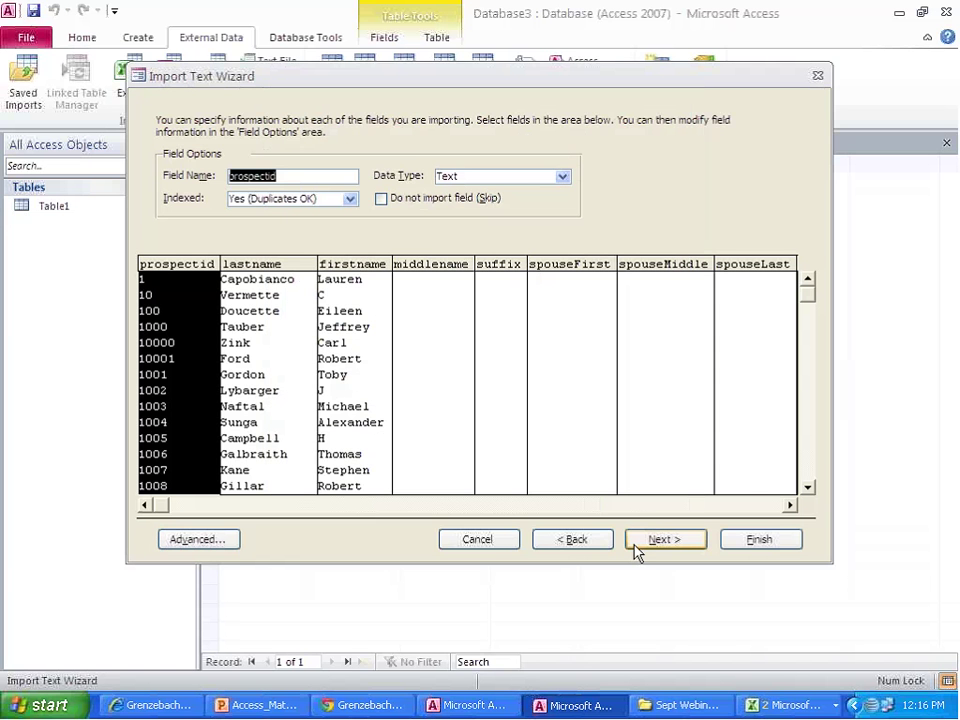
{"action": "left_click", "coordinate": [636, 541]}
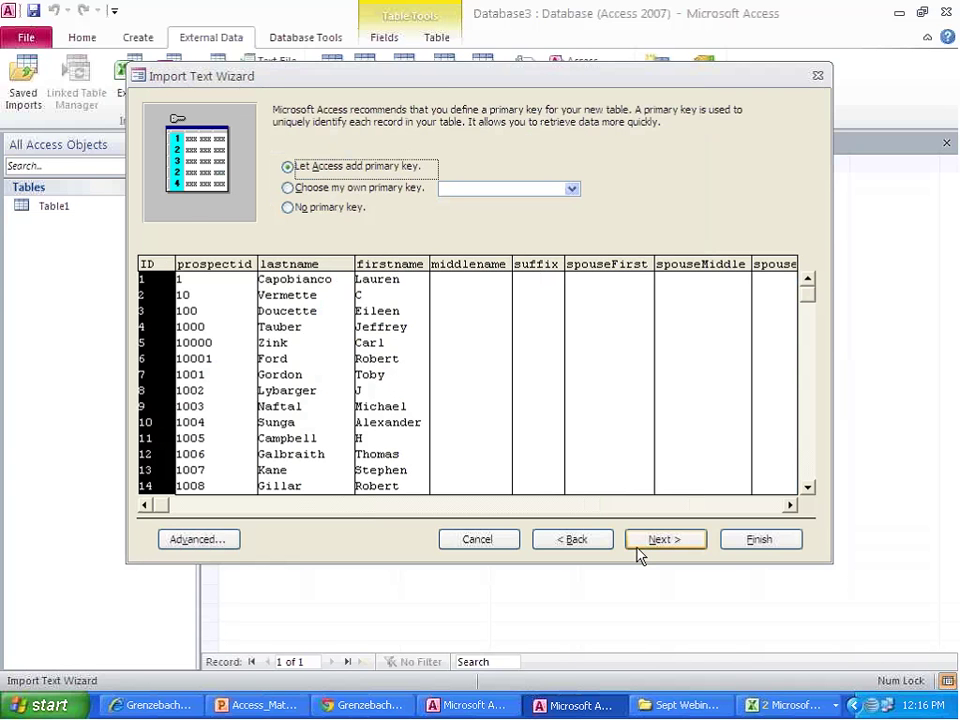
{"action": "left_click", "coordinate": [290, 208]}
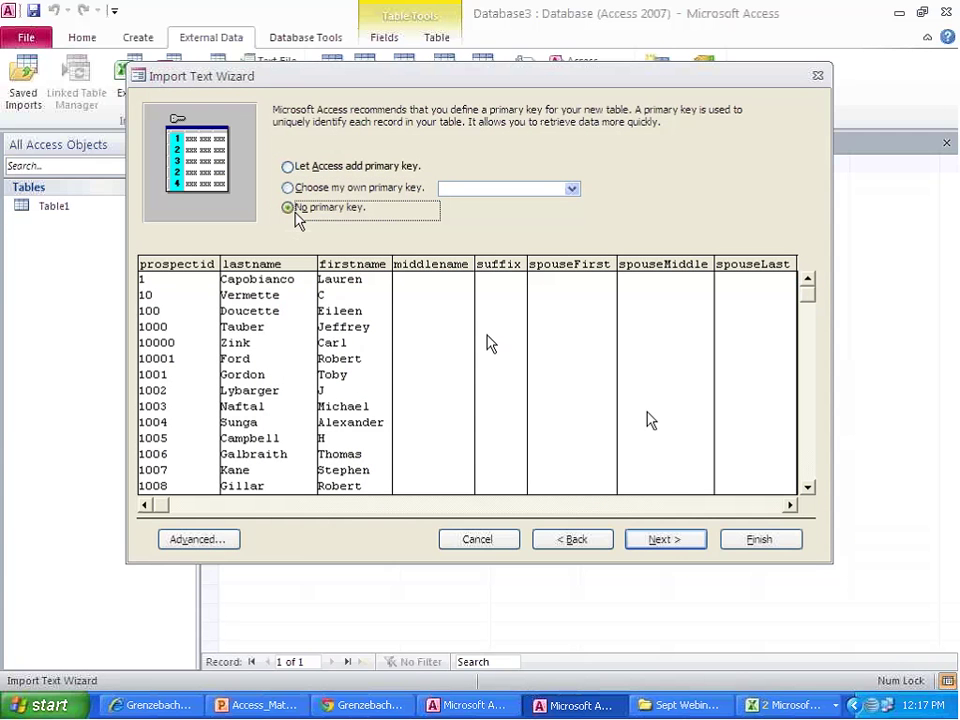
{"action": "left_click", "coordinate": [661, 540]}
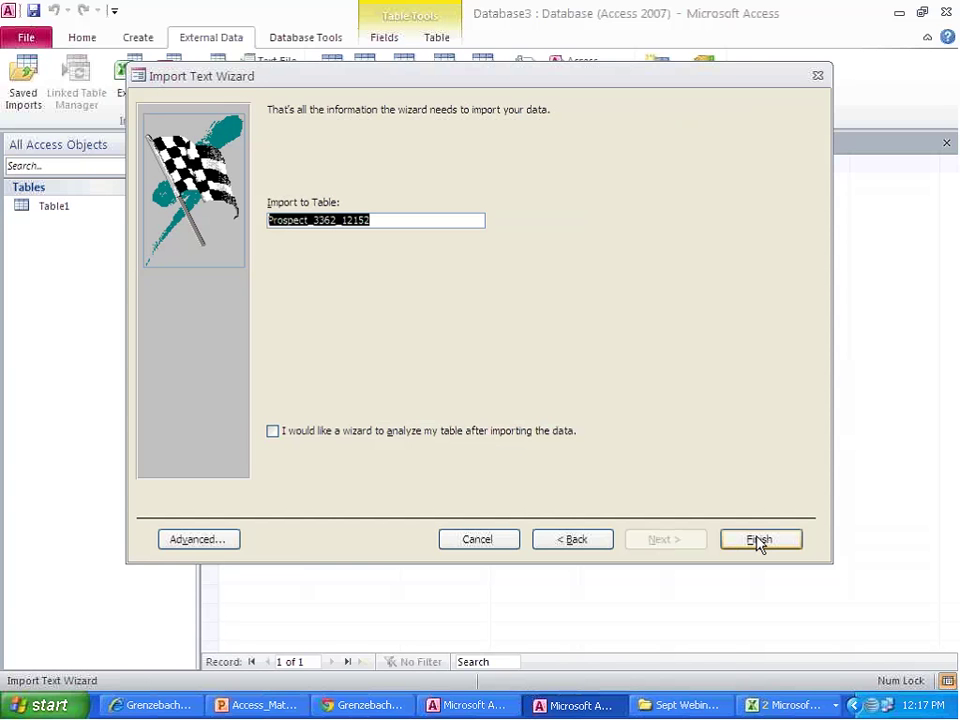
{"action": "left_click", "coordinate": [759, 541]}
{"action": "left_click", "coordinate": [748, 580]}
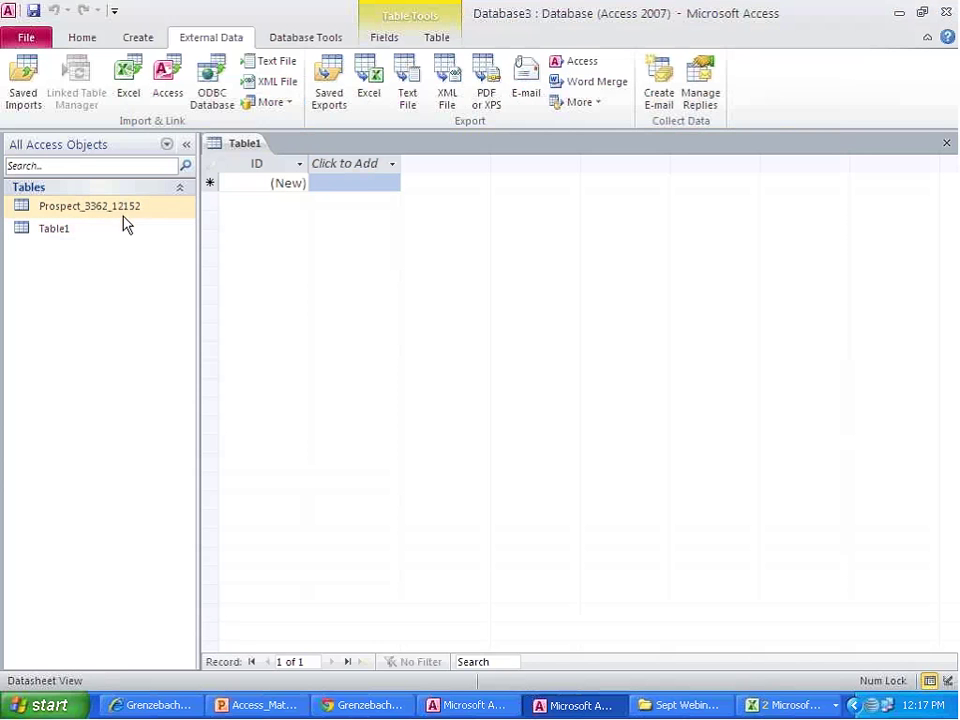
{"action": "double_click", "coordinate": [128, 208]}
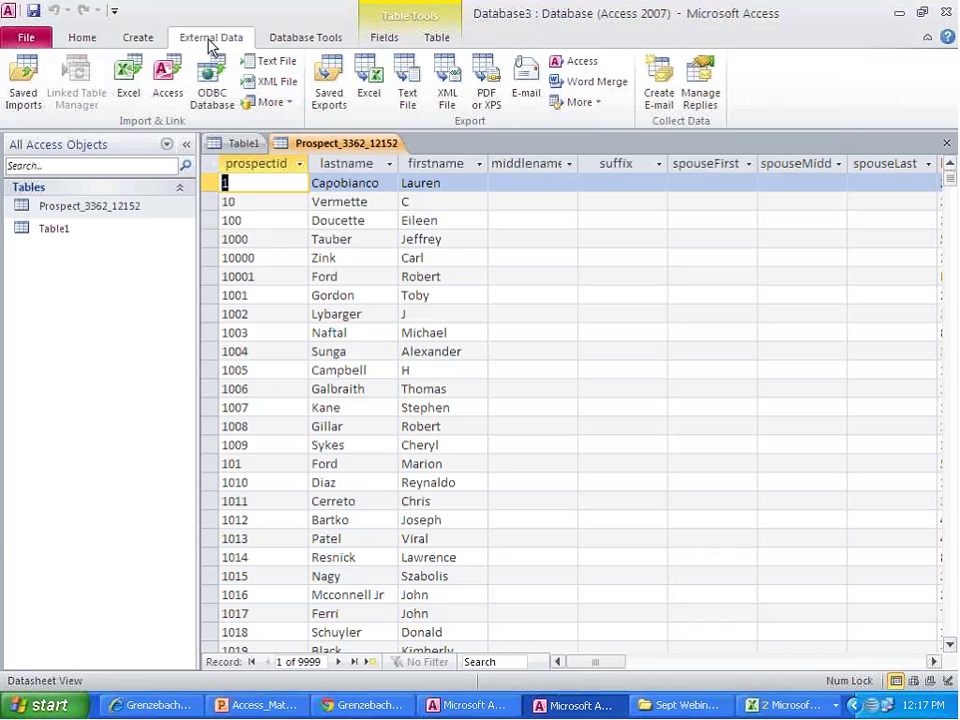
Step: Start a text file import of dnb_3362_12152.txt from Sept Webinar 2 into a new table in the current database
{"action": "left_click", "coordinate": [267, 63]}
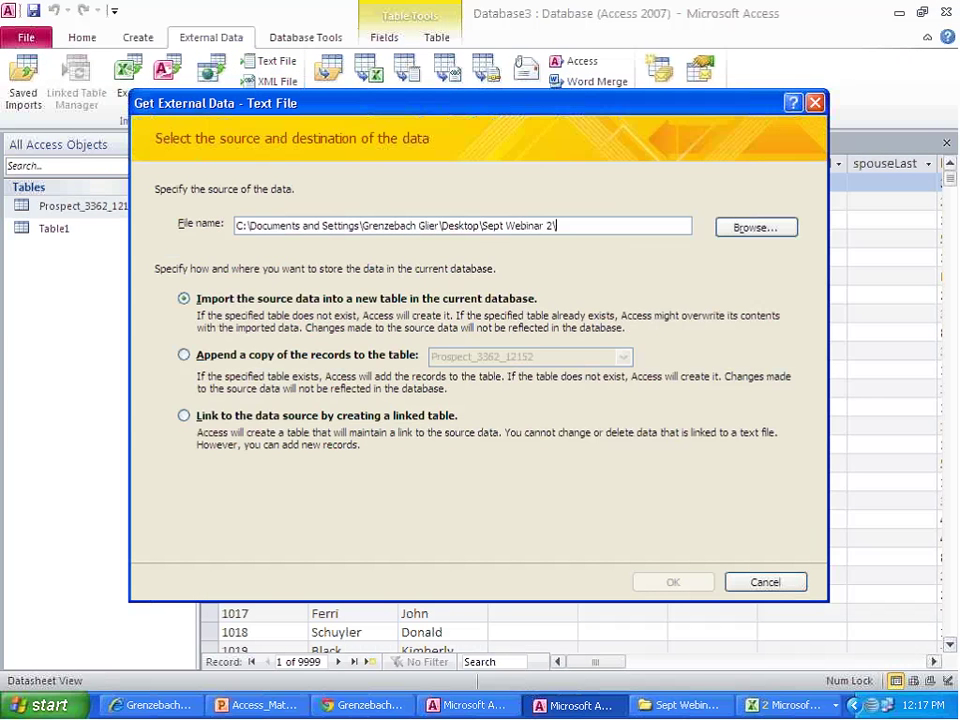
{"action": "left_click", "coordinate": [720, 230]}
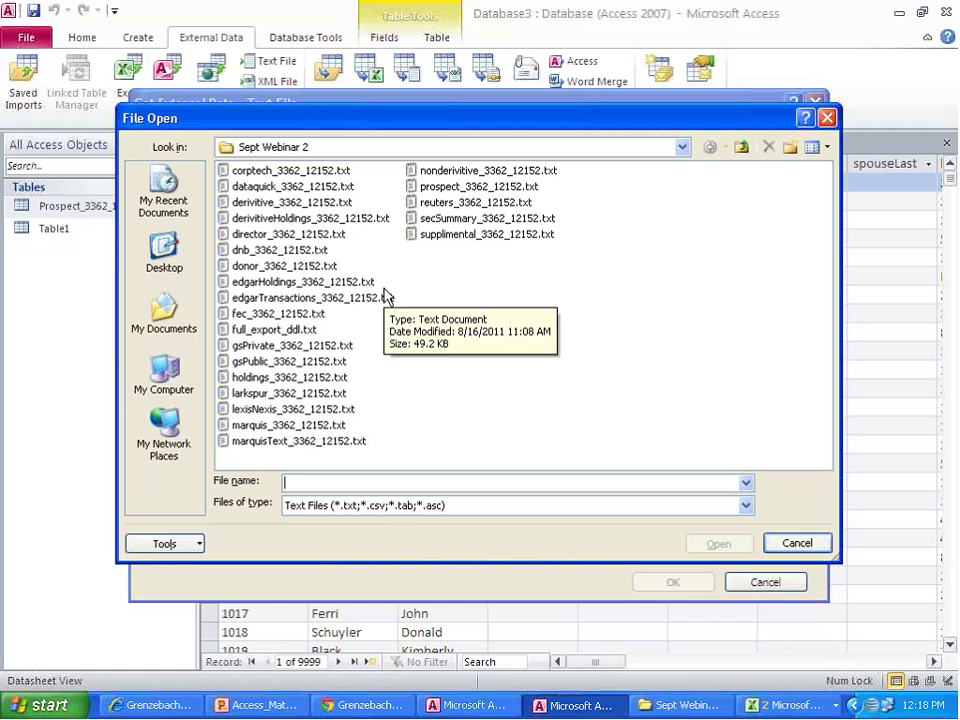
{"action": "double_click", "coordinate": [274, 252]}
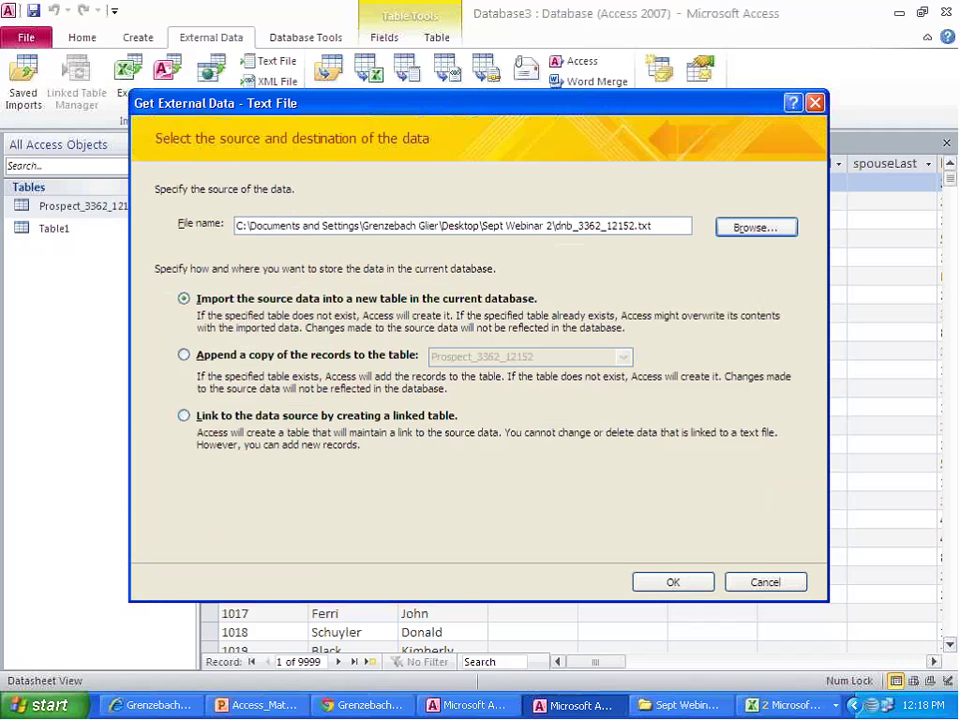
{"action": "left_click", "coordinate": [670, 582]}
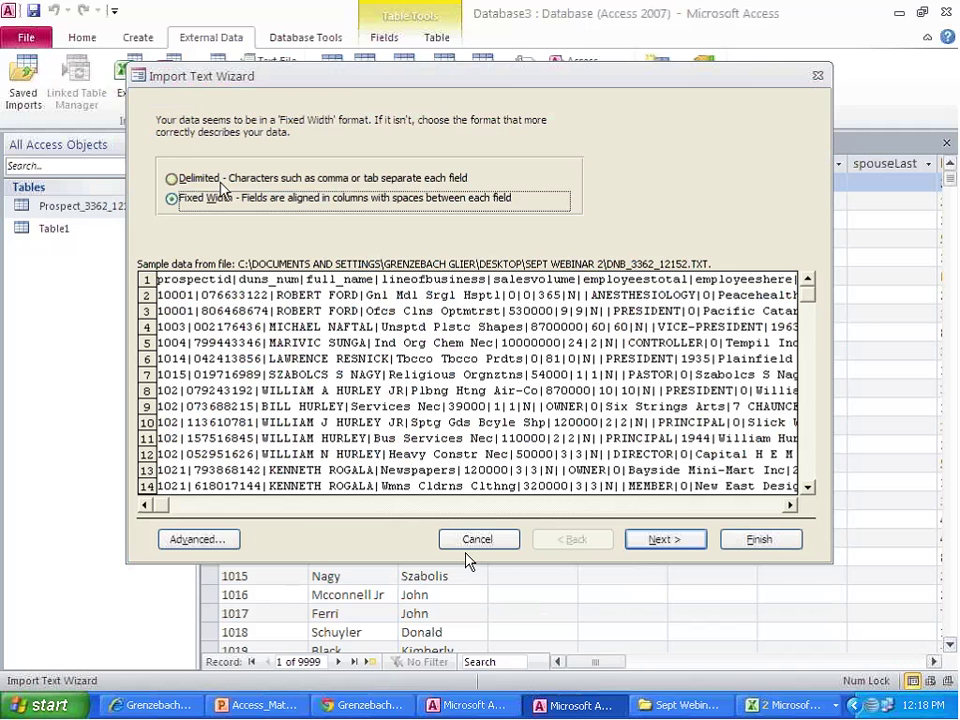
Step: Set the dnb import to Delimited with "|" as the other delimiter, and use the first row as field names
{"action": "left_click", "coordinate": [222, 186]}
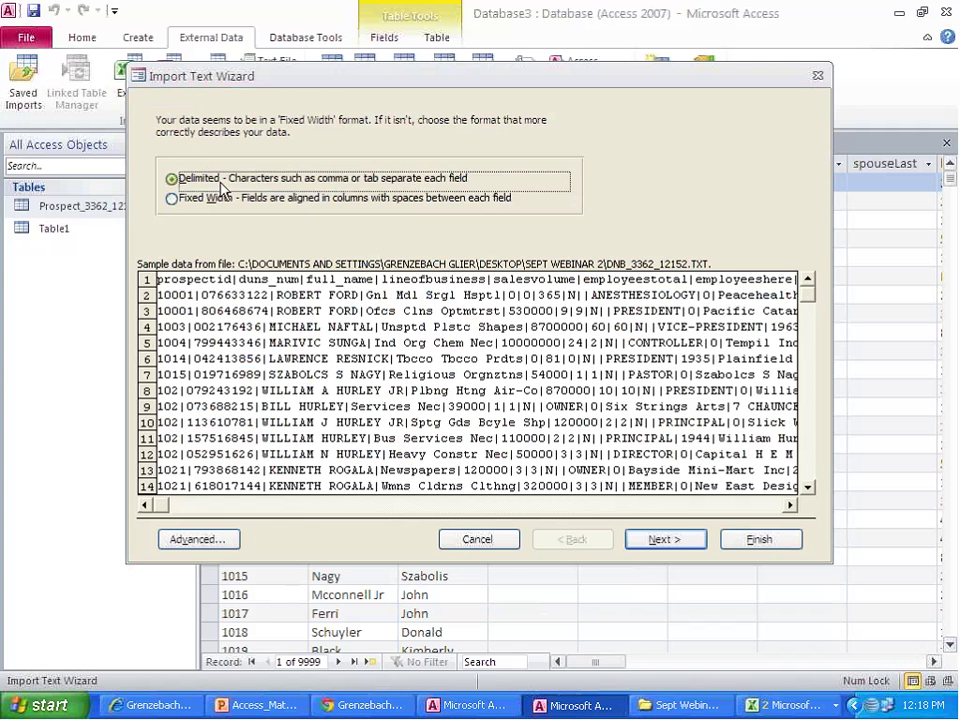
{"action": "left_click", "coordinate": [670, 536]}
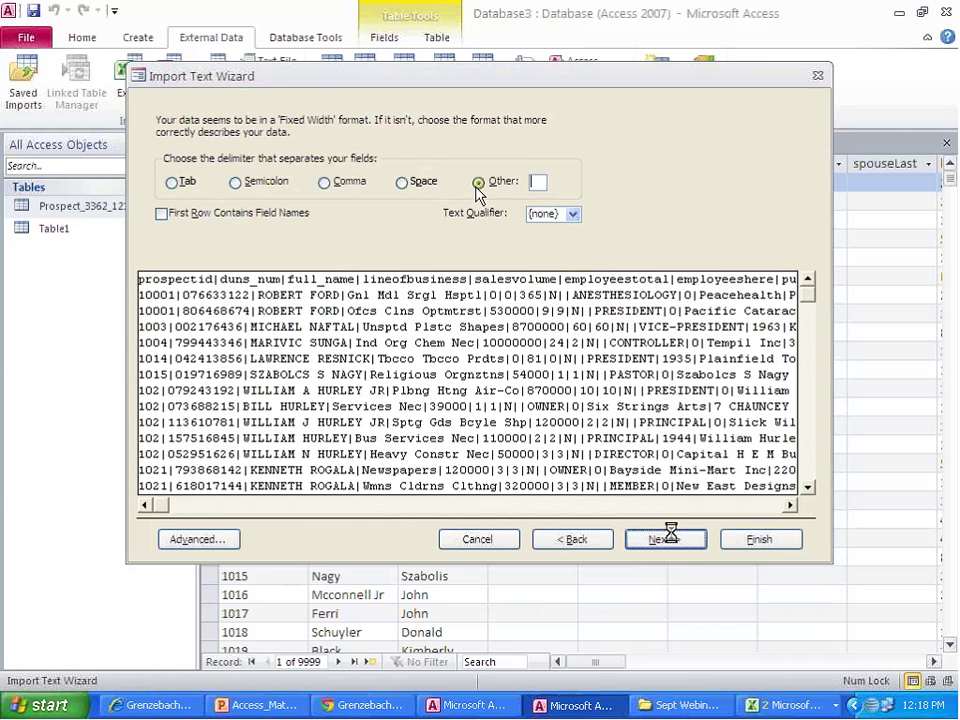
{"action": "type", "text": "|"}
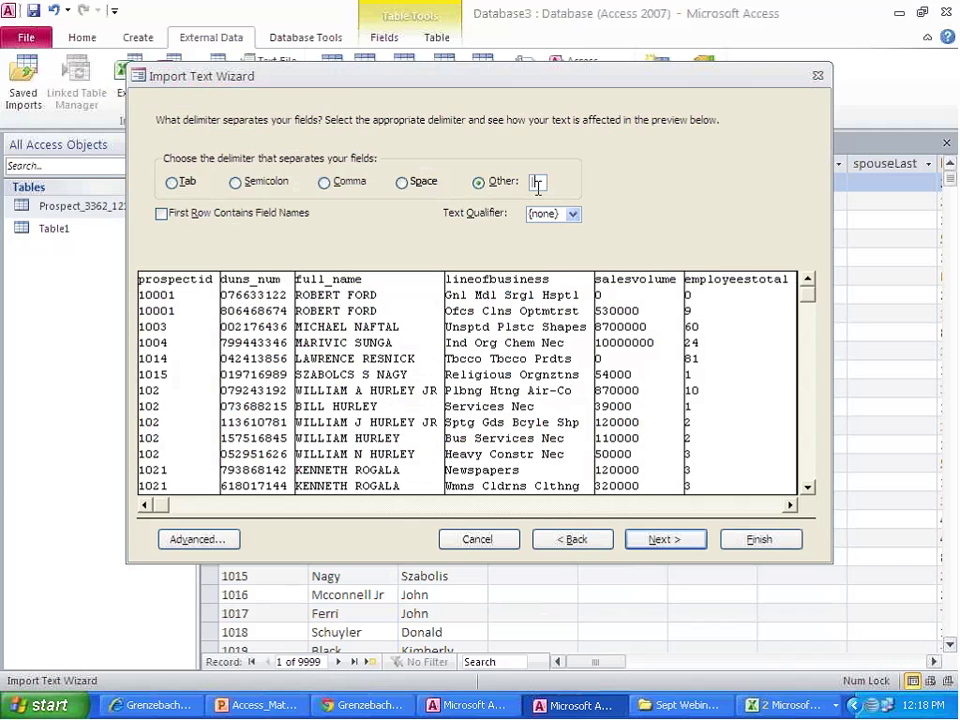
{"action": "left_click", "coordinate": [300, 214]}
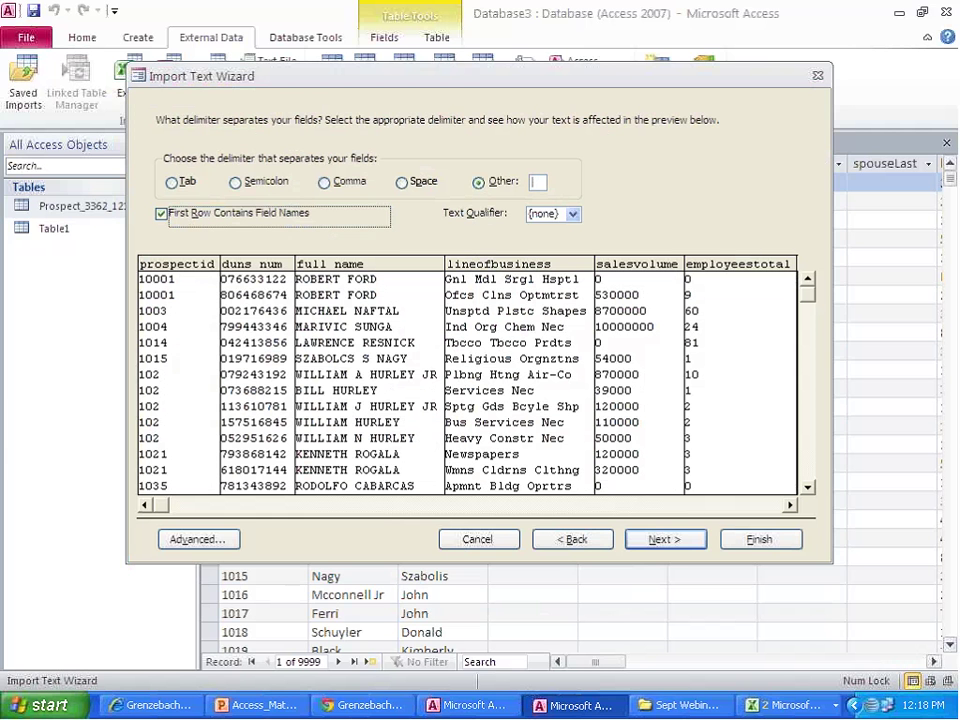
Step: In the advanced import specification for the dnb file, set the data types of prospectid and duns_num to Text
{"action": "left_click", "coordinate": [641, 539]}
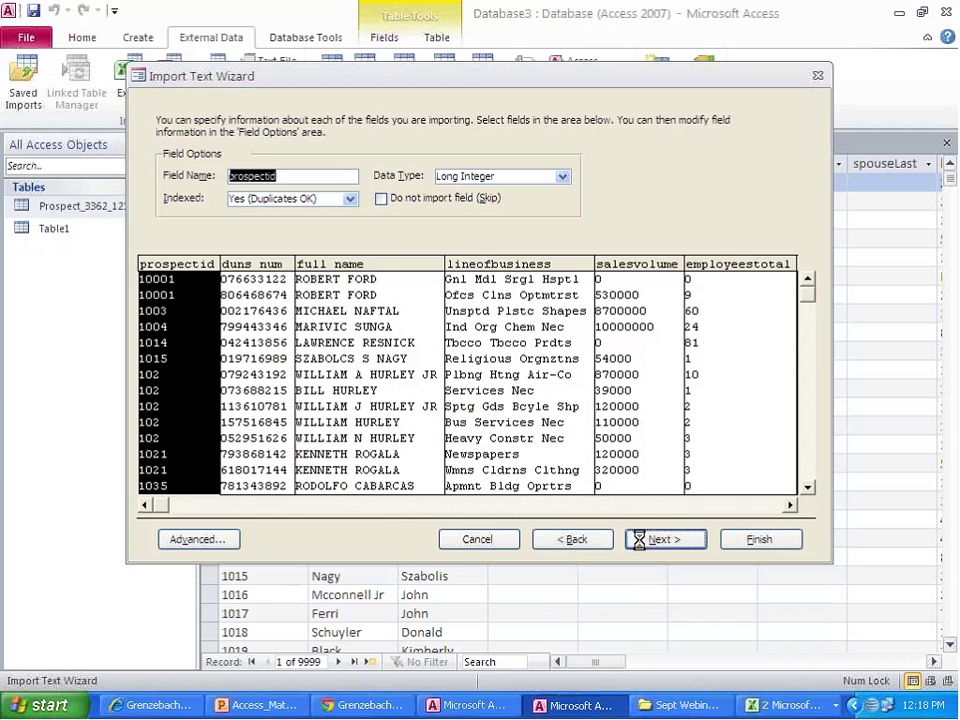
{"action": "left_click", "coordinate": [222, 542]}
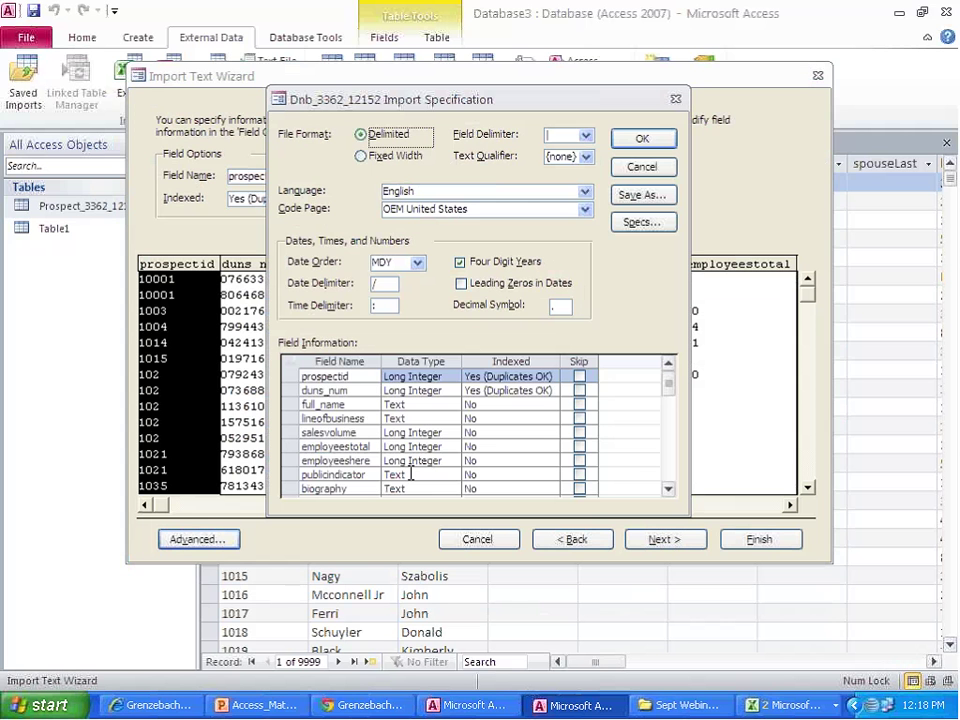
{"action": "left_click", "coordinate": [441, 376]}
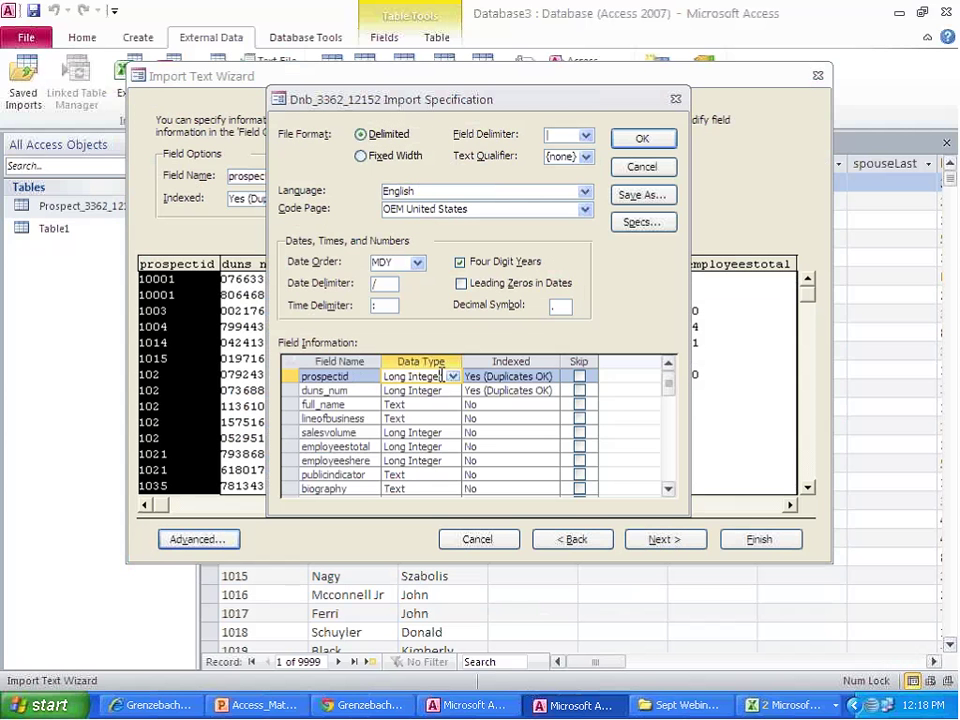
{"action": "left_click", "coordinate": [441, 375]}
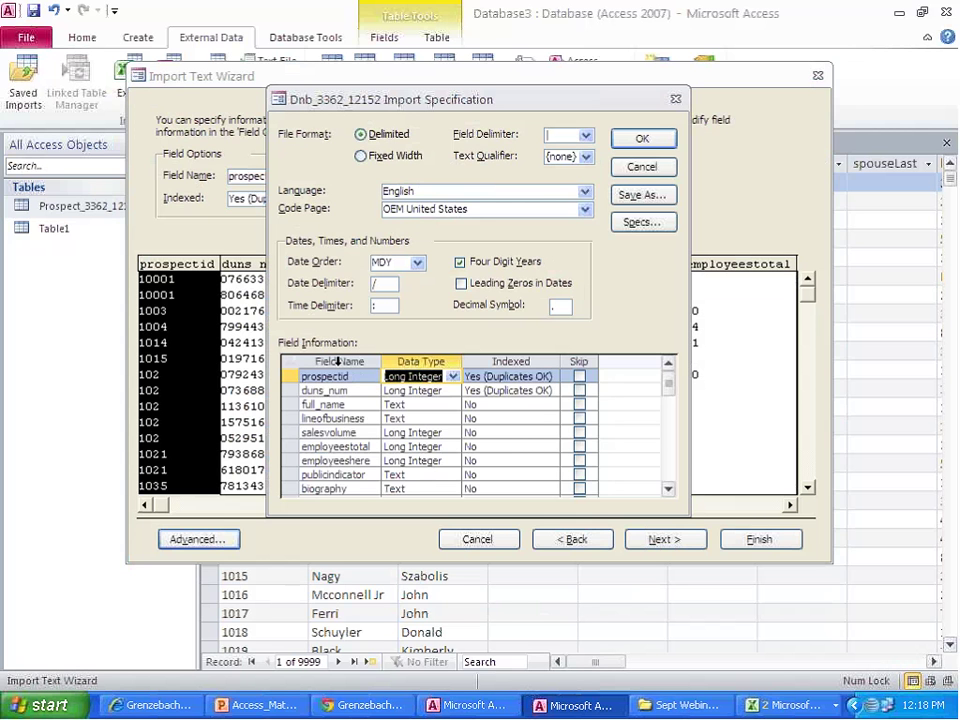
{"action": "type", "text": "t"}
{"action": "key", "text": "Down"}
{"action": "type", "text": "t"}
{"action": "key", "text": "Down"}
Step: Set the data type of the homezipcodestd field to Text in the dnb import specification
{"action": "key", "text": "Down"}
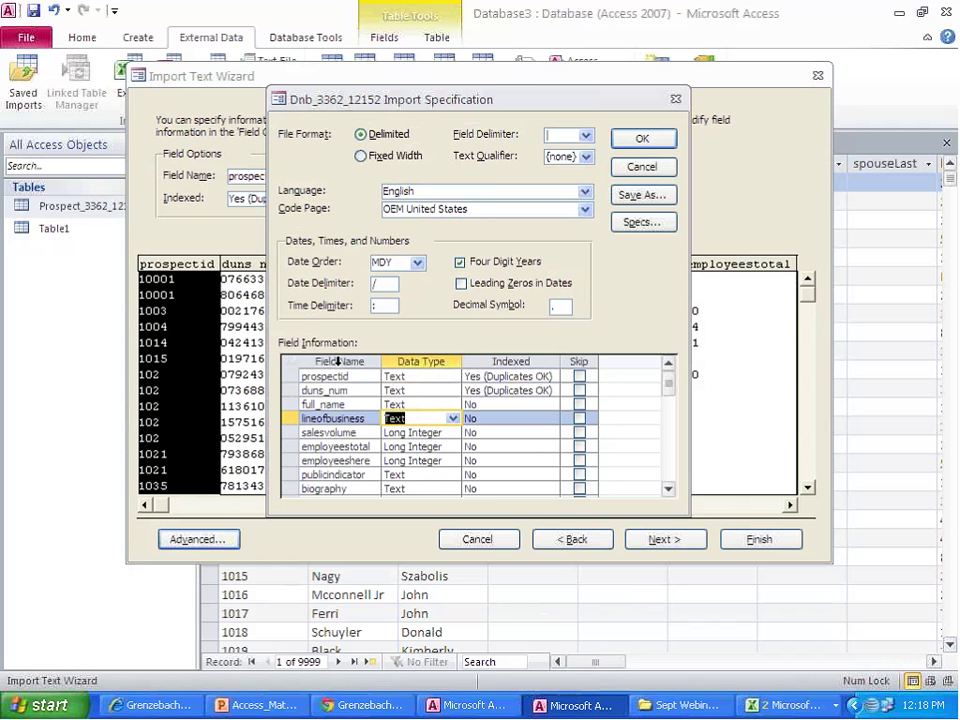
{"action": "key", "text": "Down"}
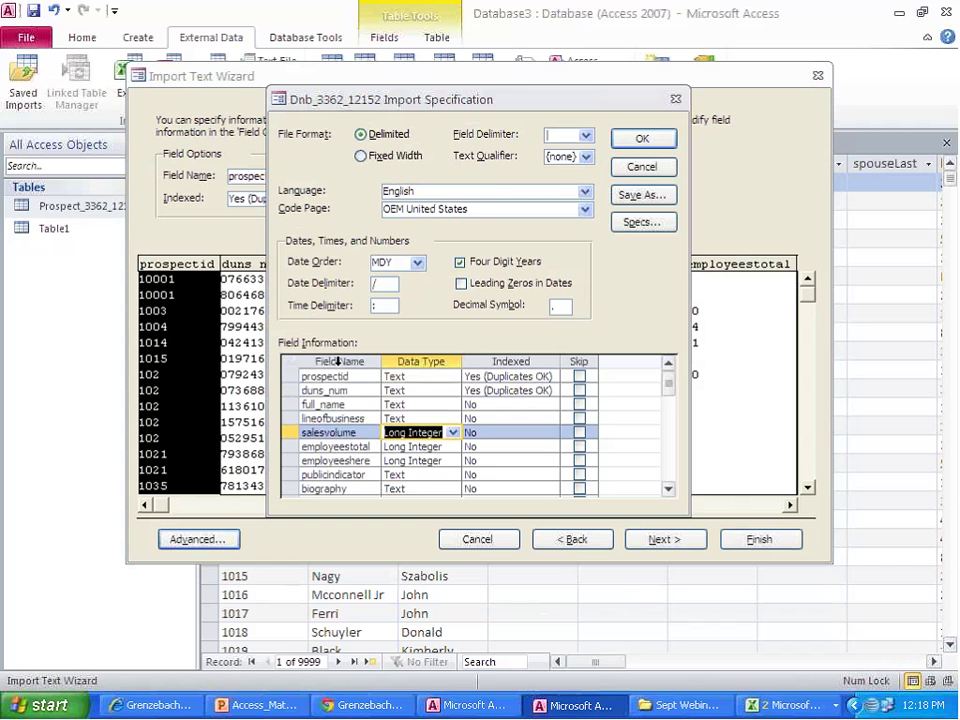
{"action": "key", "text": "Down"}
{"action": "key", "text": "Down"}
{"action": "key", "text": "Down"}
{"action": "key", "text": "Down"}
{"action": "key", "text": "Down"}
{"action": "key", "text": "Down"}
{"action": "key", "text": "Down"}
{"action": "key", "text": "Down"}
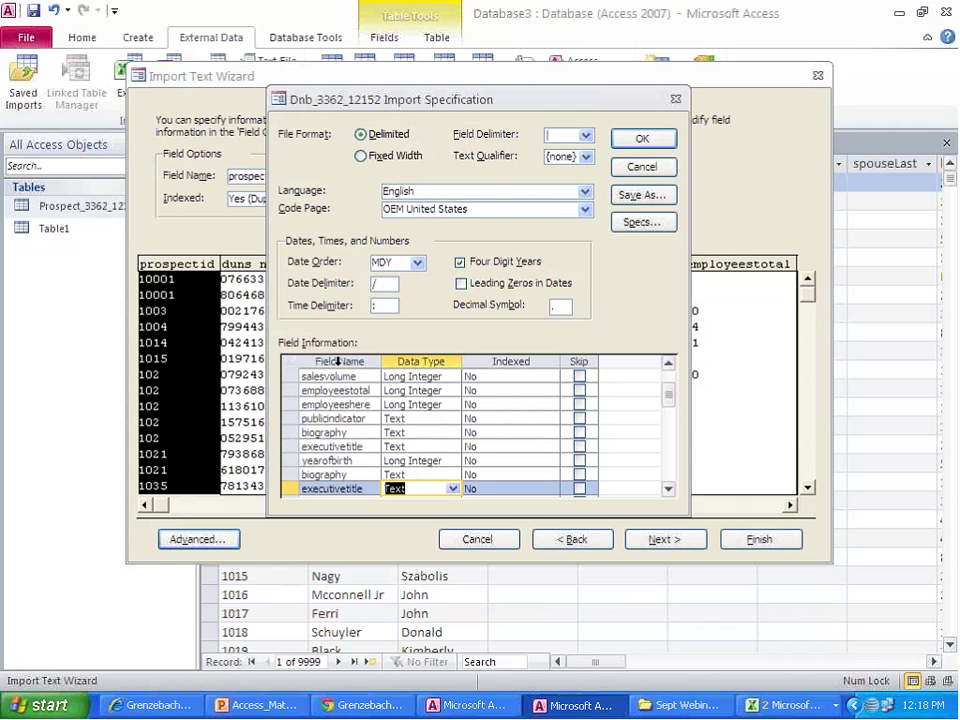
{"action": "key", "text": "Down"}
{"action": "key", "text": "Down"}
{"action": "key", "text": "Down"}
{"action": "key", "text": "Down"}
{"action": "key", "text": "Down"}
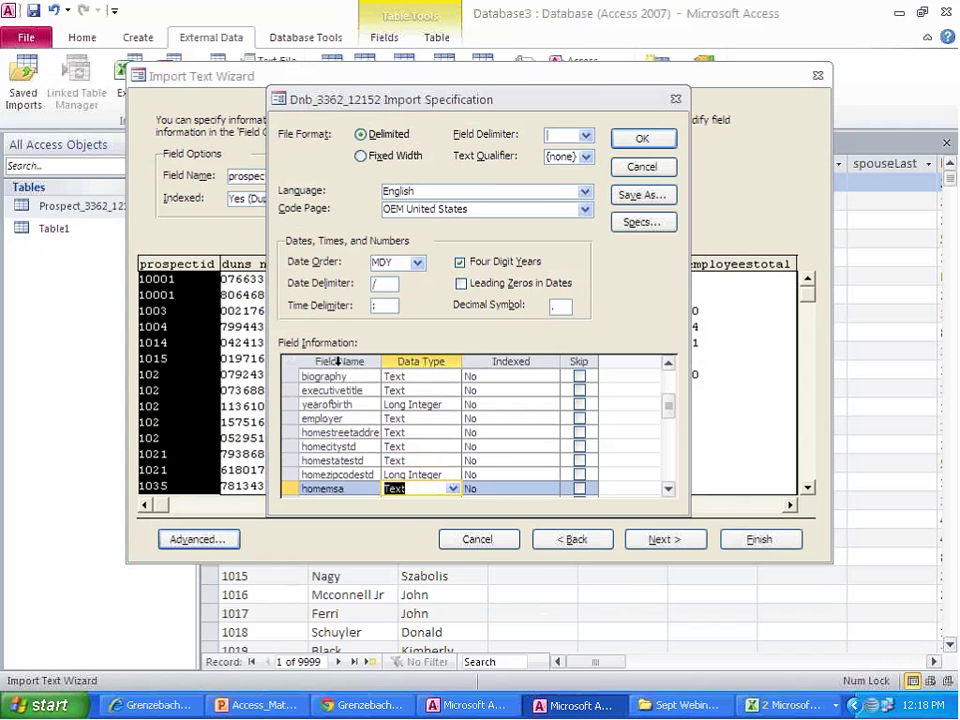
{"action": "key", "text": "Up"}
{"action": "type", "text": "t"}
Step: Set the business zip code field's data type to Text in the dnb import specification
{"action": "key", "text": "Down"}
{"action": "key", "text": "Down"}
{"action": "key", "text": "Down"}
{"action": "key", "text": "Down"}
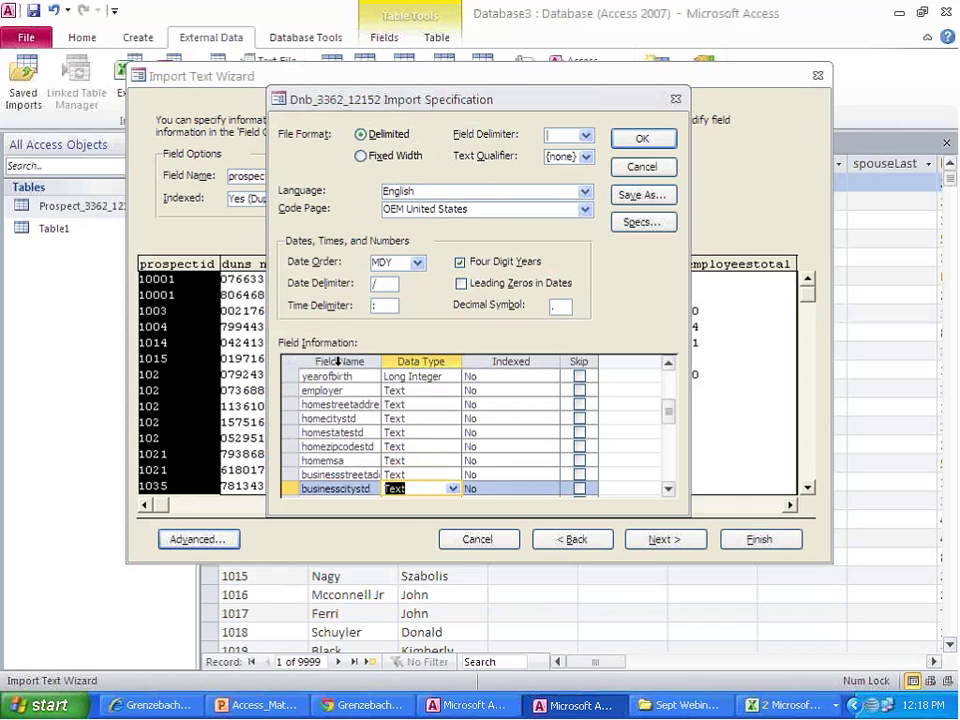
{"action": "key", "text": "Down"}
{"action": "key", "text": "Down"}
{"action": "key", "text": "Up"}
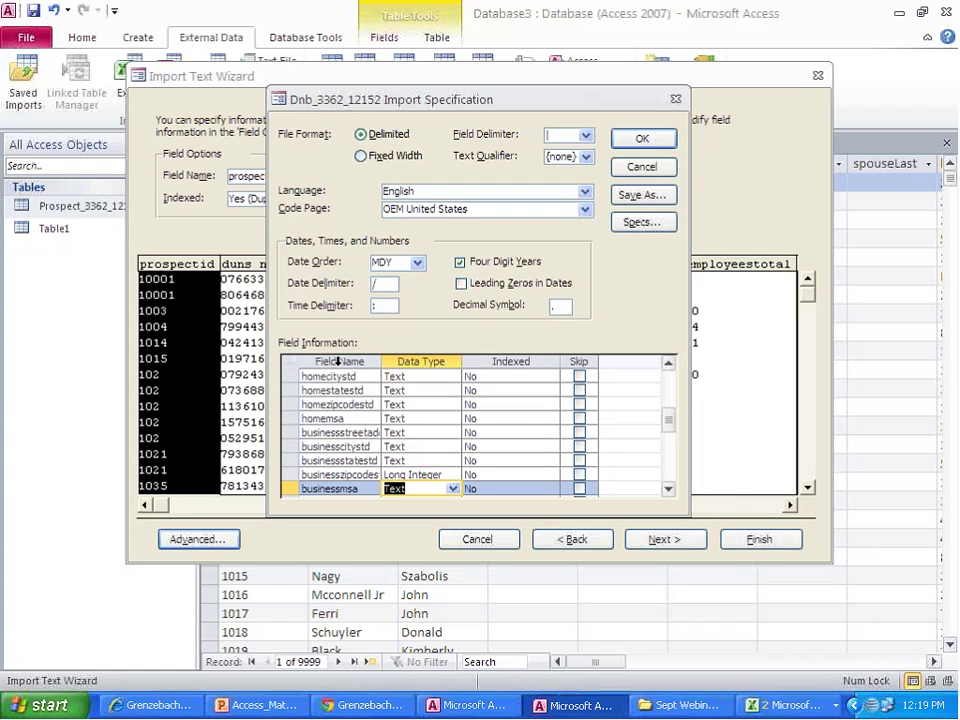
{"action": "type", "text": "t"}
Step: Review the remaining fields and the whole field list of the dnb import specification to check their data types
{"action": "key", "text": "Down"}
{"action": "key", "text": "Down"}
{"action": "key", "text": "Down"}
{"action": "key", "text": "Down"}
{"action": "key", "text": "Down"}
{"action": "key", "text": "Down"}
{"action": "key", "text": "Down"}
{"action": "key", "text": "Down"}
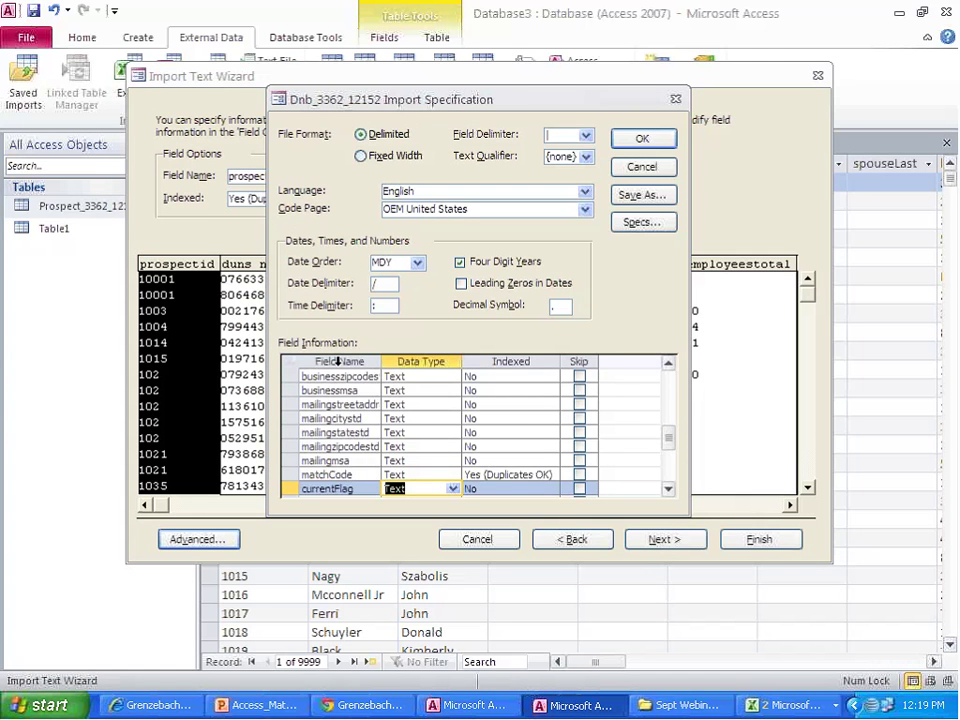
{"action": "key", "text": "Page_Up"}
{"action": "key", "text": "Page_Up"}
{"action": "key", "text": "Page_Up"}
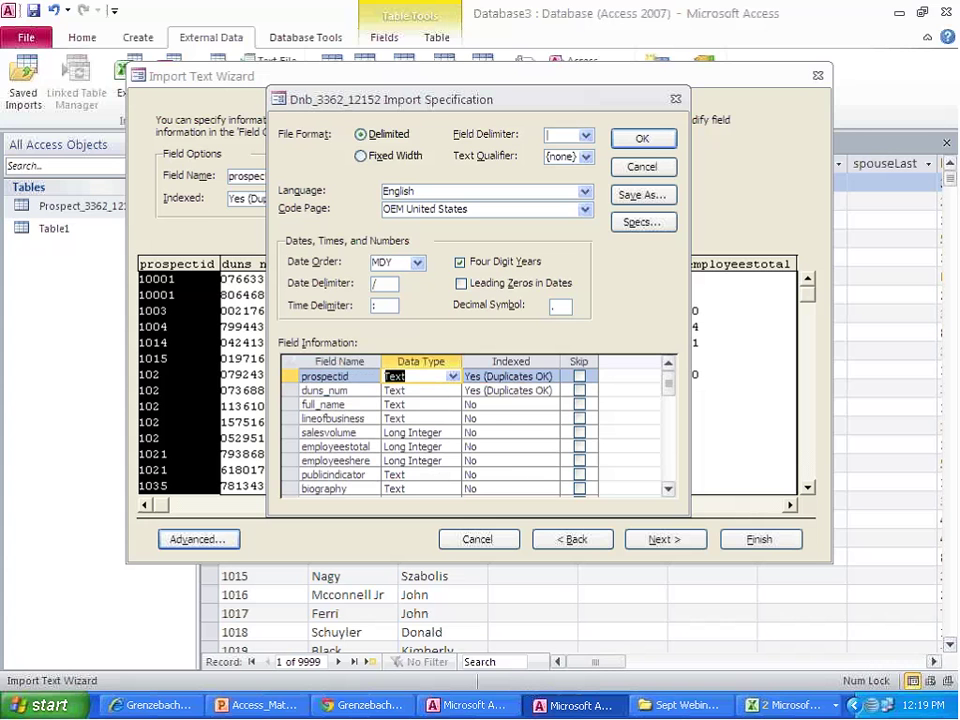
{"action": "key", "text": "Page_Down"}
{"action": "key", "text": "Page_Down"}
{"action": "key", "text": "Page_Down"}
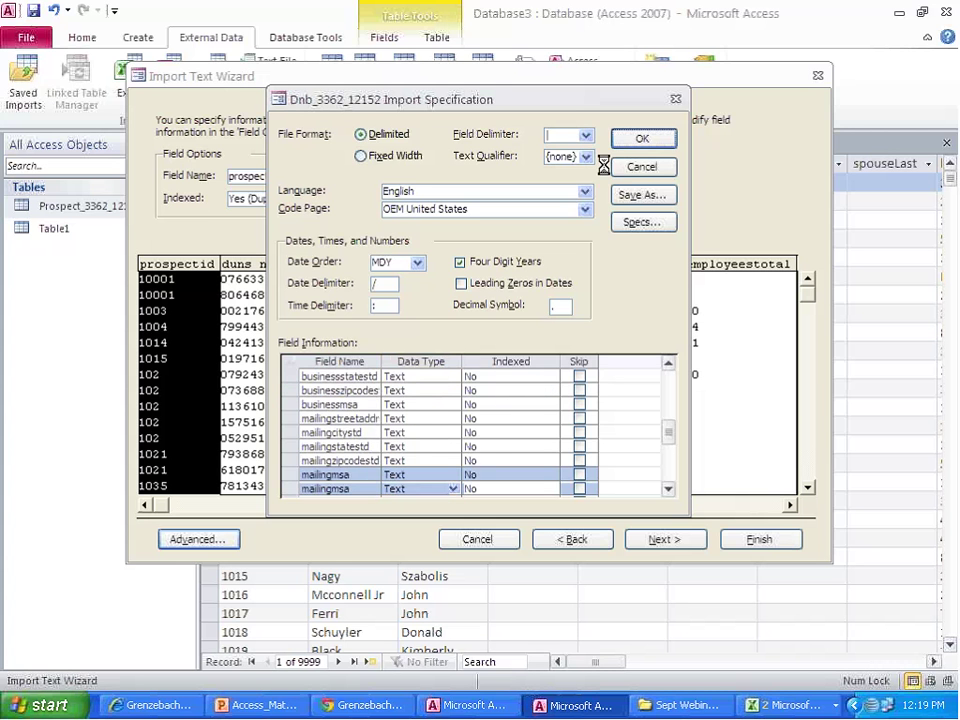
Step: Accept the specification and import the dnb file with no primary key as table Dnb_3362_12152, without saving the import steps
{"action": "key", "text": "Escape"}
{"action": "key", "text": "Return"}
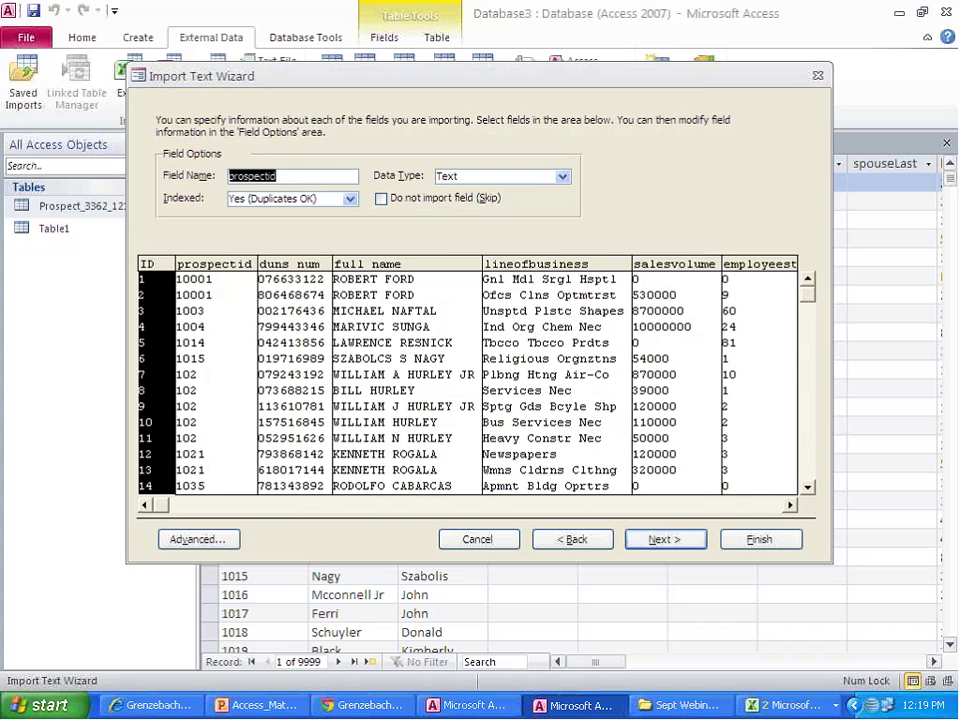
{"action": "left_click", "coordinate": [350, 209]}
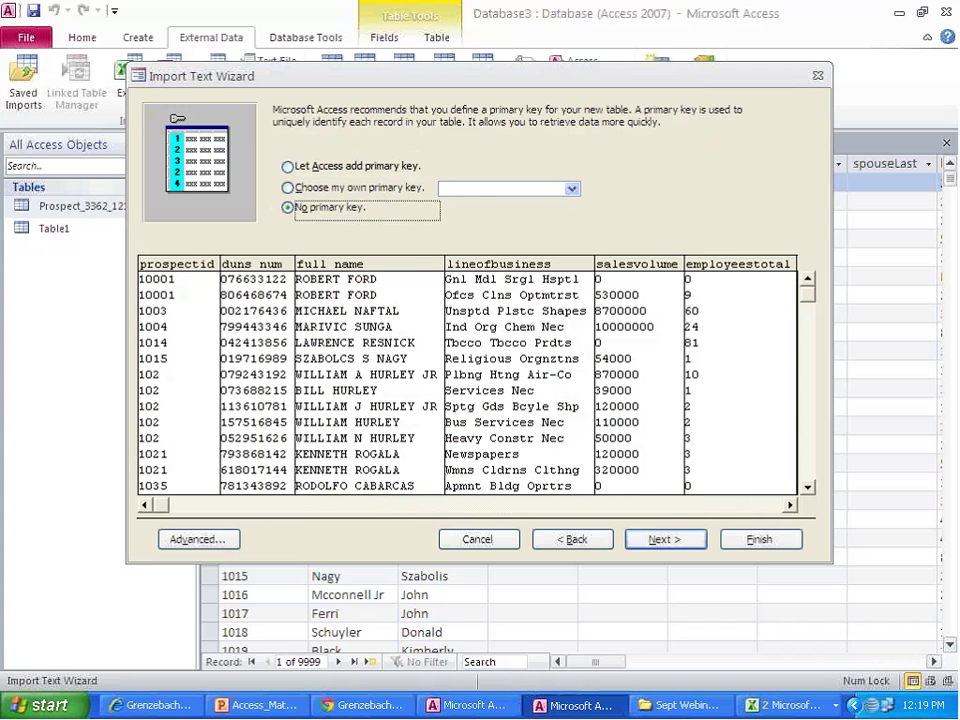
{"action": "left_click", "coordinate": [657, 540]}
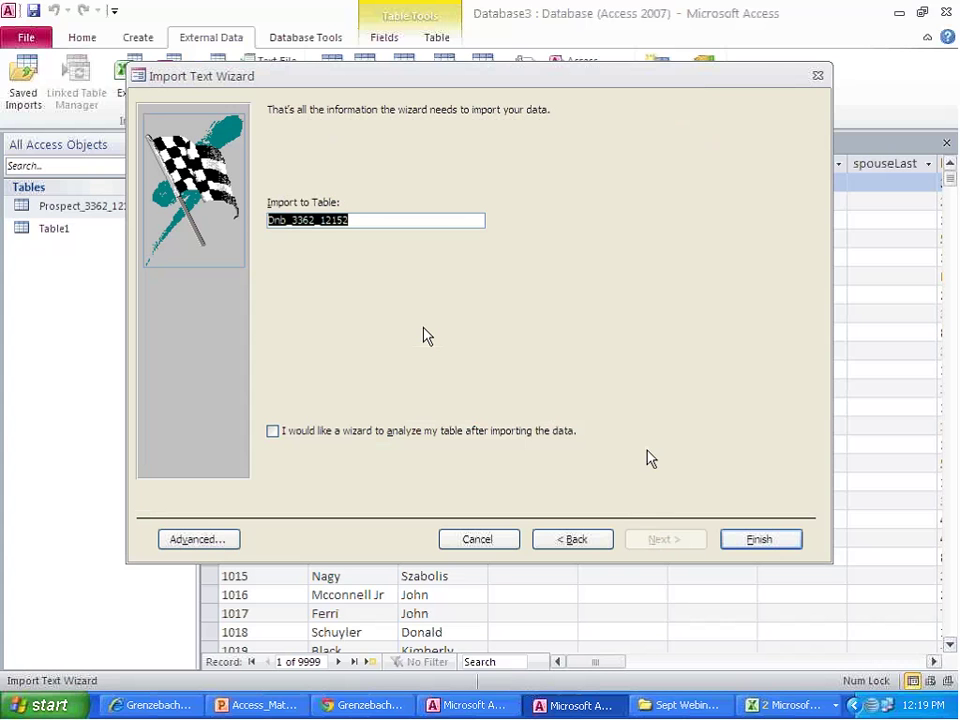
{"action": "left_click", "coordinate": [735, 541]}
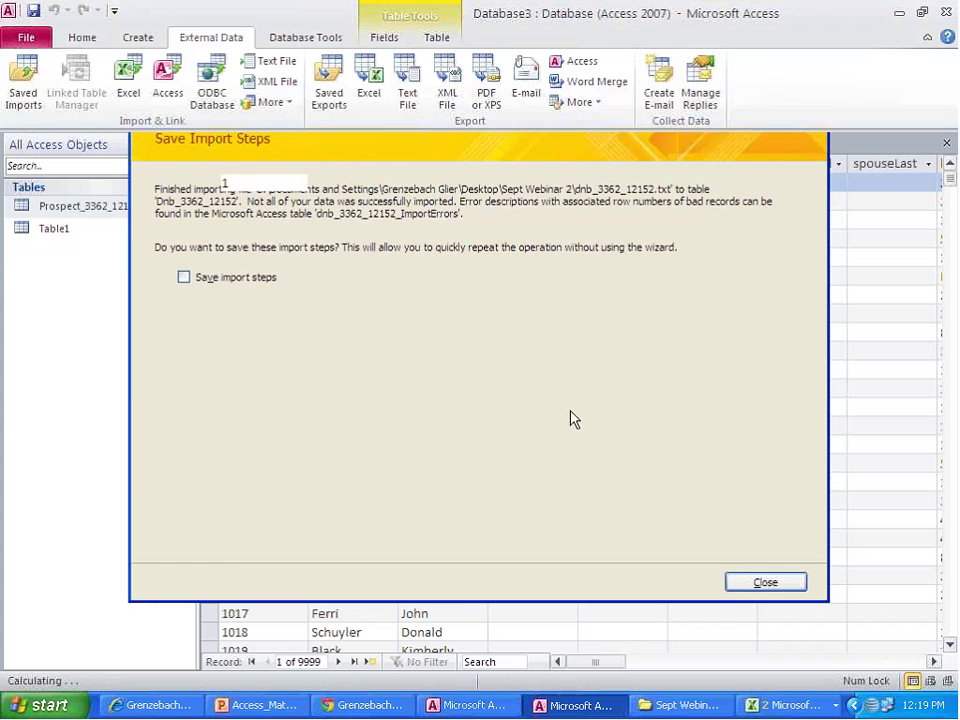
{"action": "left_click", "coordinate": [737, 578]}
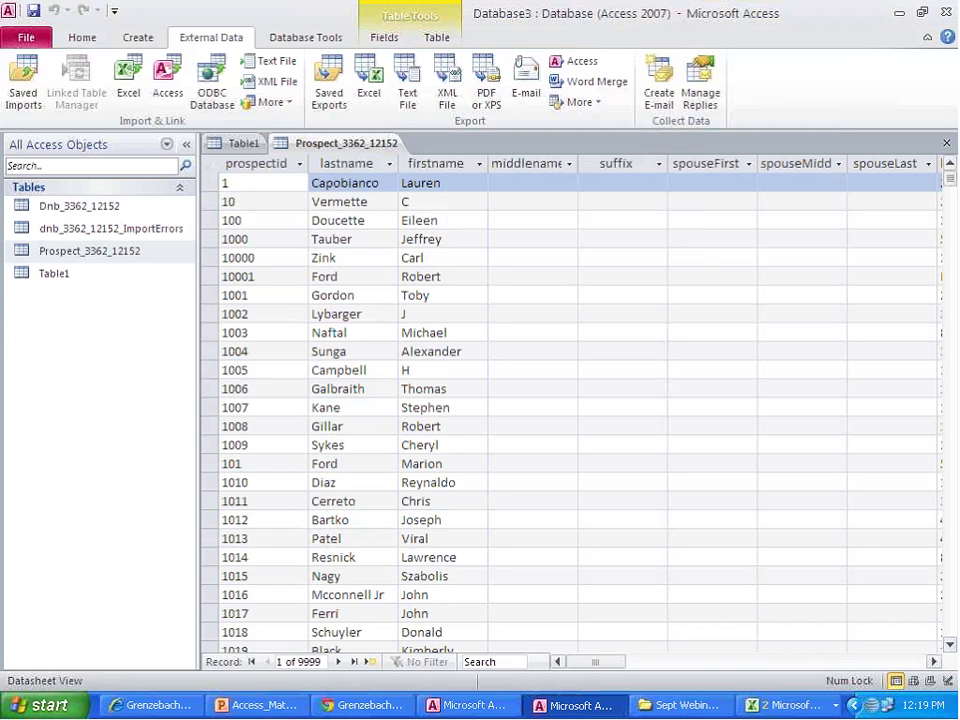
Step: Create a new design query containing the Prospect_3362_12152 and Dnb_3362_12152 tables
{"action": "left_click", "coordinate": [96, 251]}
{"action": "left_click", "coordinate": [95, 210]}
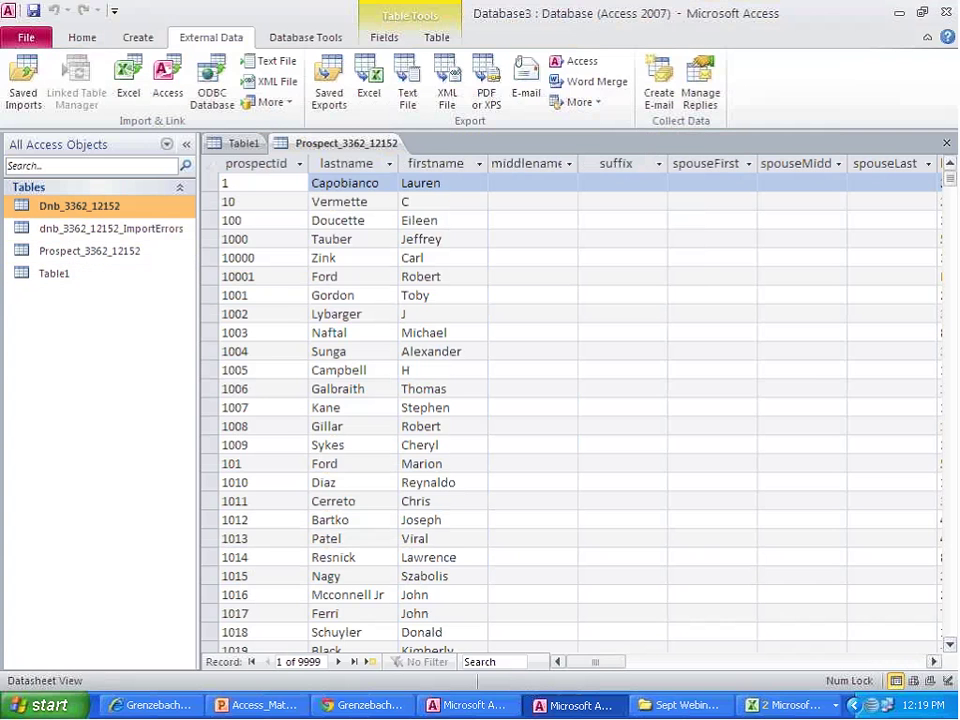
{"action": "left_click", "coordinate": [134, 40]}
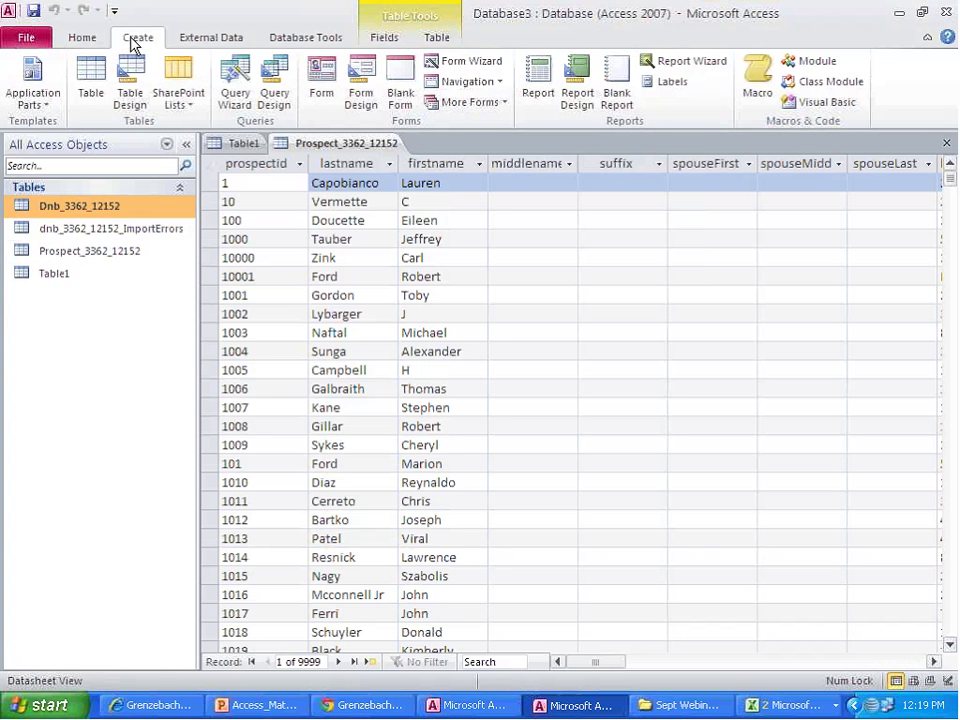
{"action": "left_click", "coordinate": [270, 105]}
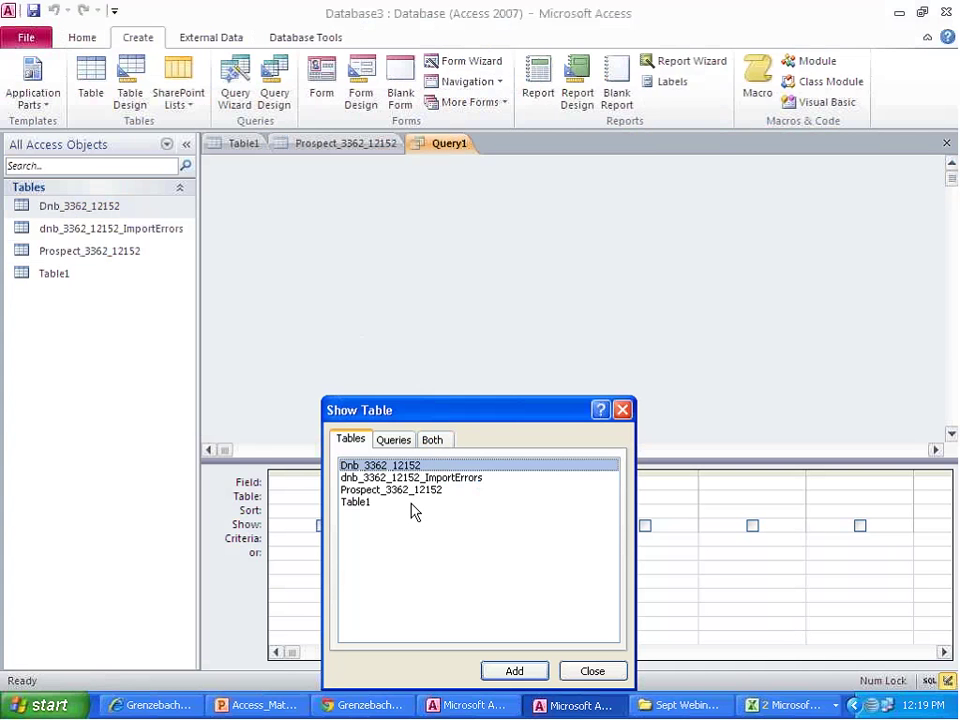
{"action": "double_click", "coordinate": [376, 492]}
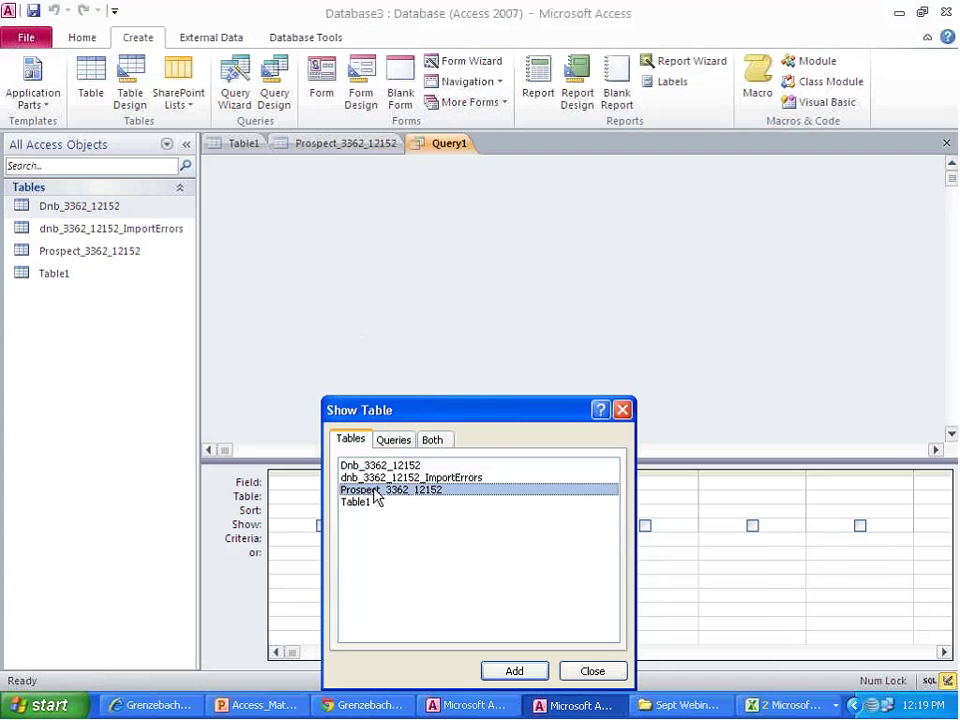
{"action": "double_click", "coordinate": [398, 466]}
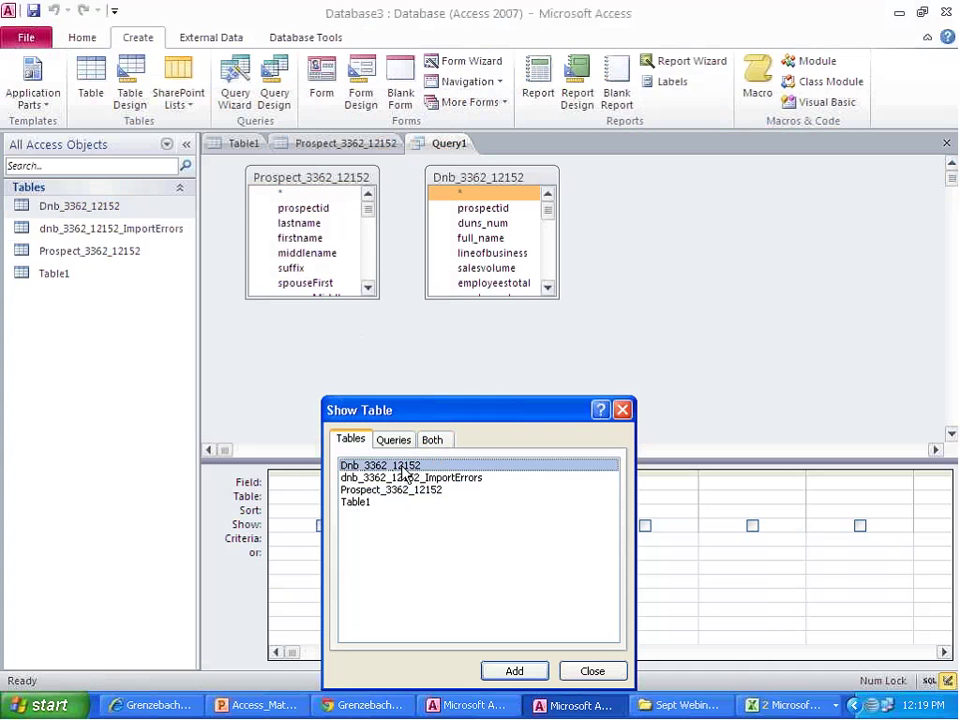
{"action": "left_click", "coordinate": [576, 676]}
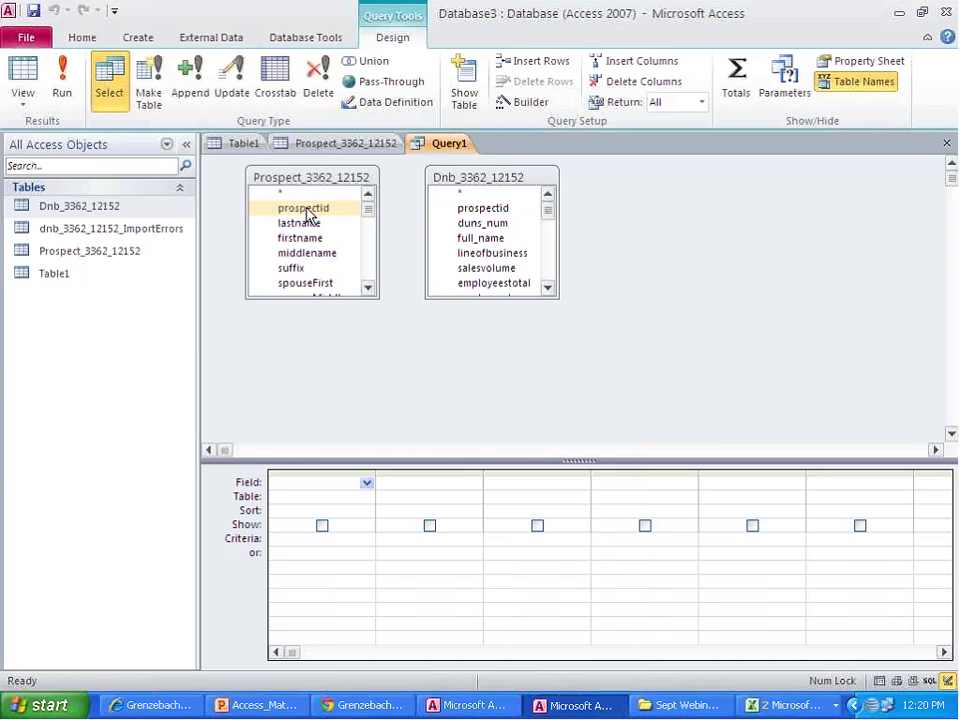
Step: Join the Prospect and Dnb tables on prospectid, and move the Dnb field list farther away from the Prospect one
{"action": "left_click_drag", "start_coordinate": [305, 212], "coordinate": [470, 211]}
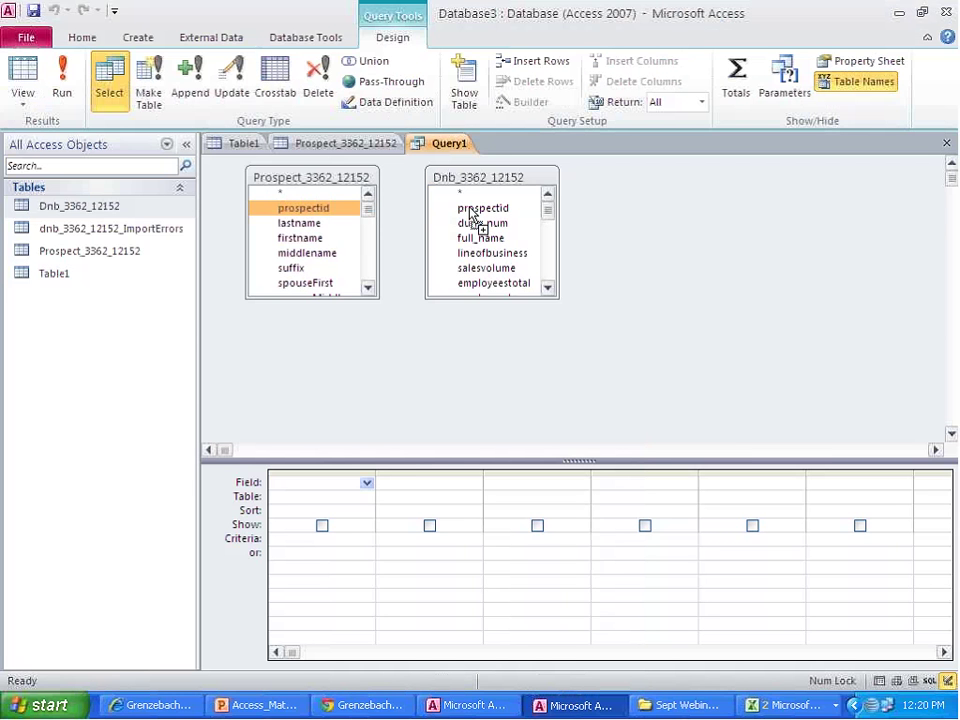
{"action": "left_click_drag", "start_coordinate": [470, 214], "coordinate": [470, 214]}
{"action": "left_click", "coordinate": [519, 191]}
{"action": "left_click_drag", "start_coordinate": [519, 180], "coordinate": [631, 168]}
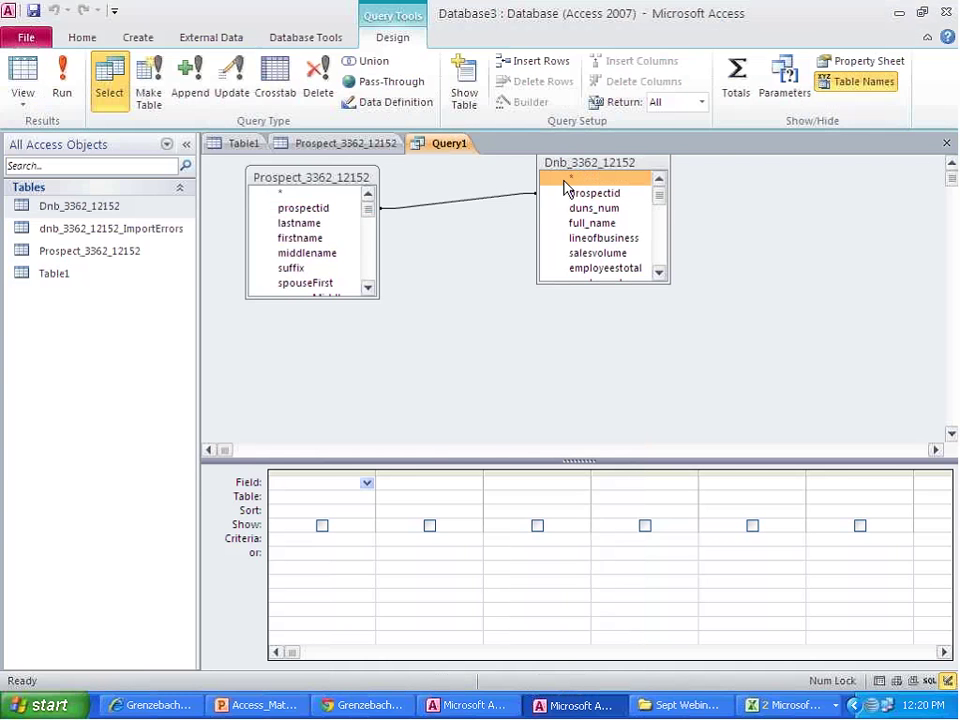
{"action": "left_click_drag", "start_coordinate": [566, 176], "coordinate": [574, 180]}
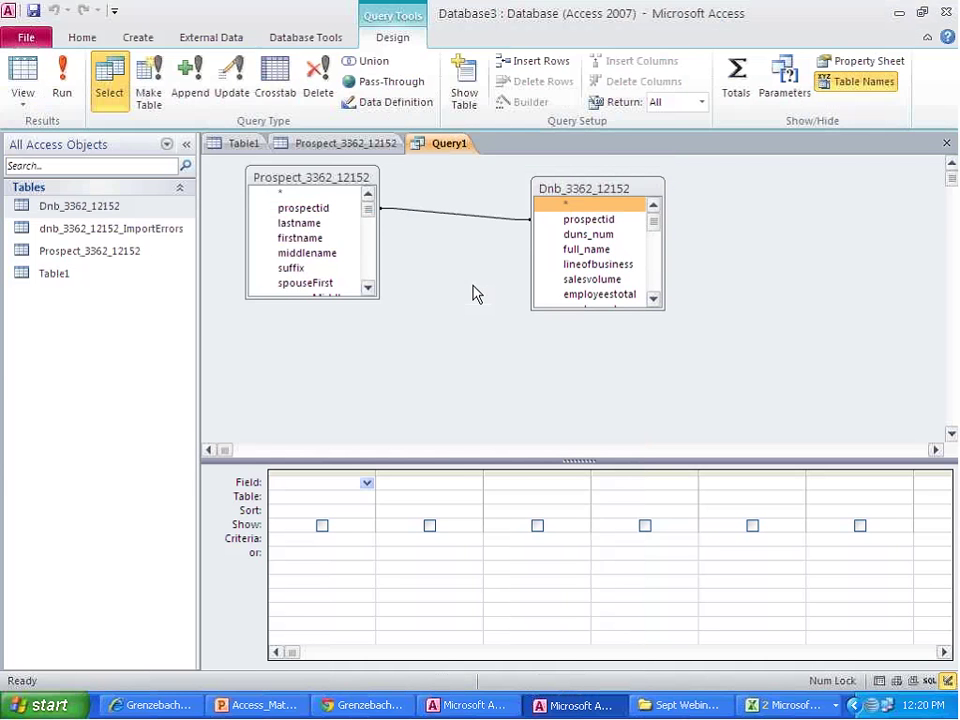
Step: Enlarge the Prospect_3362_12152 and Dnb_3362_12152 field lists in the query design to show more fields
{"action": "left_click", "coordinate": [376, 292]}
{"action": "left_click_drag", "start_coordinate": [387, 330], "coordinate": [413, 418]}
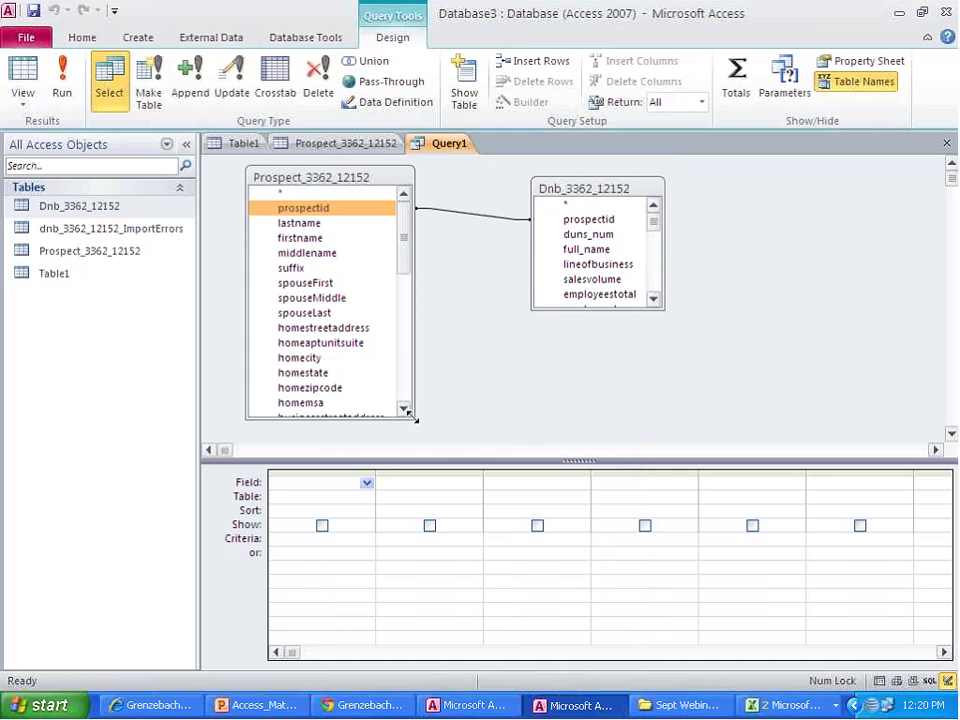
{"action": "left_click", "coordinate": [664, 313]}
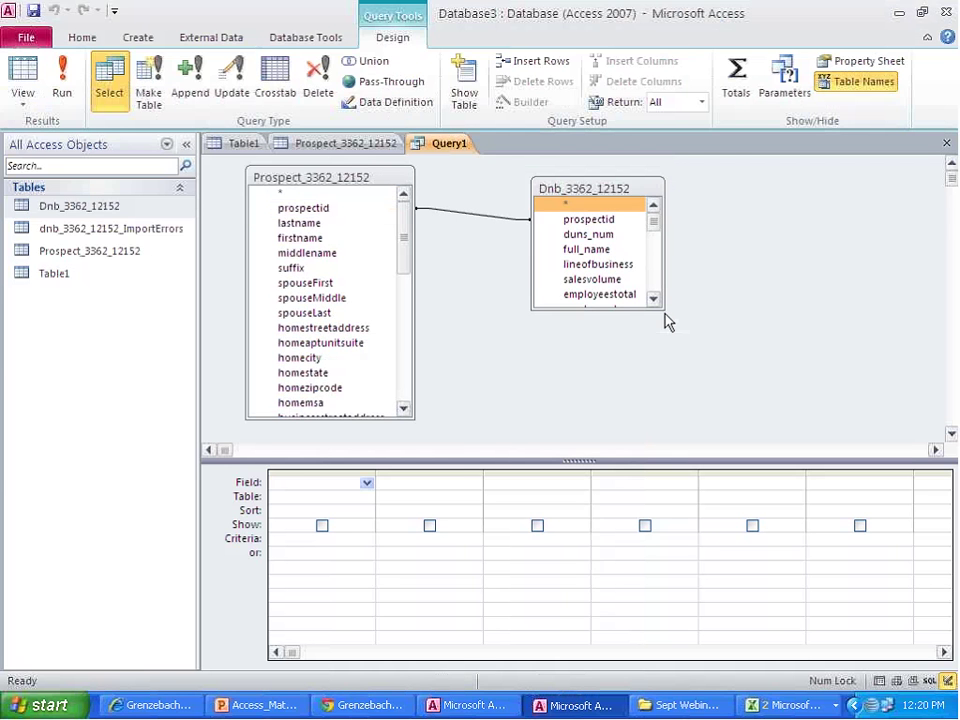
{"action": "left_click_drag", "start_coordinate": [664, 310], "coordinate": [698, 423]}
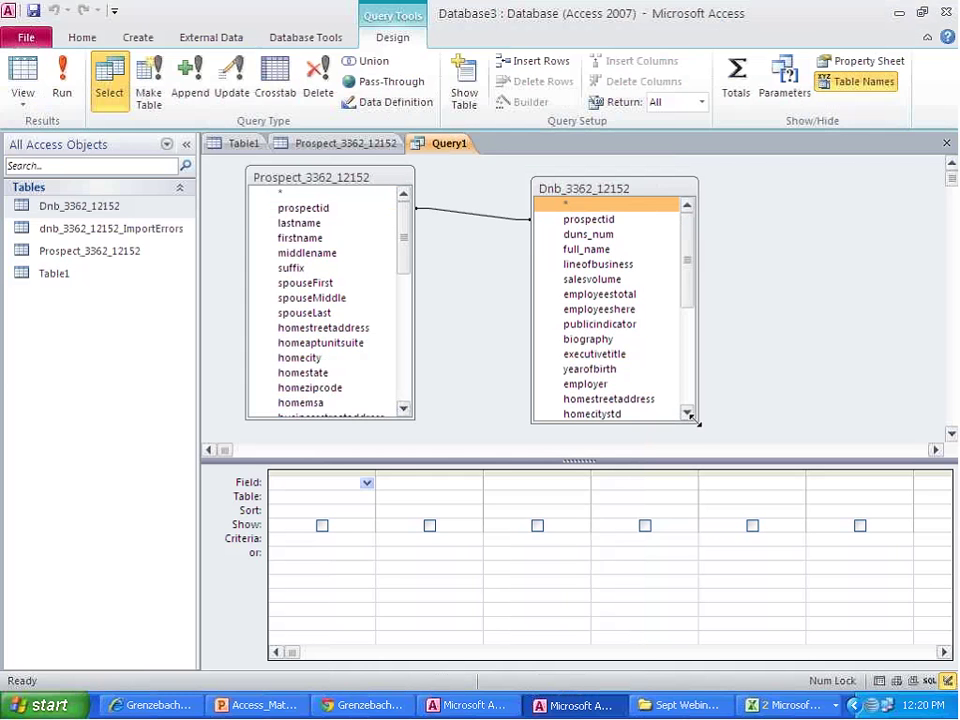
Step: Add prospectid, firstname, lastname, homecity, homestate and homezipcode from Prospect_3362_12152 to the query
{"action": "double_click", "coordinate": [320, 210]}
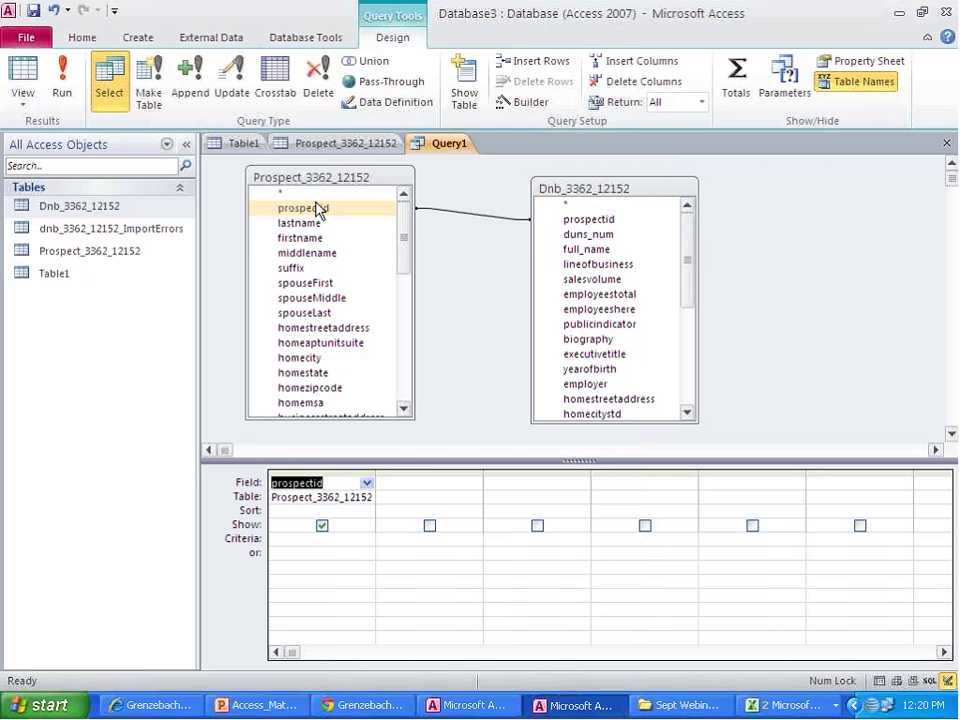
{"action": "double_click", "coordinate": [288, 240]}
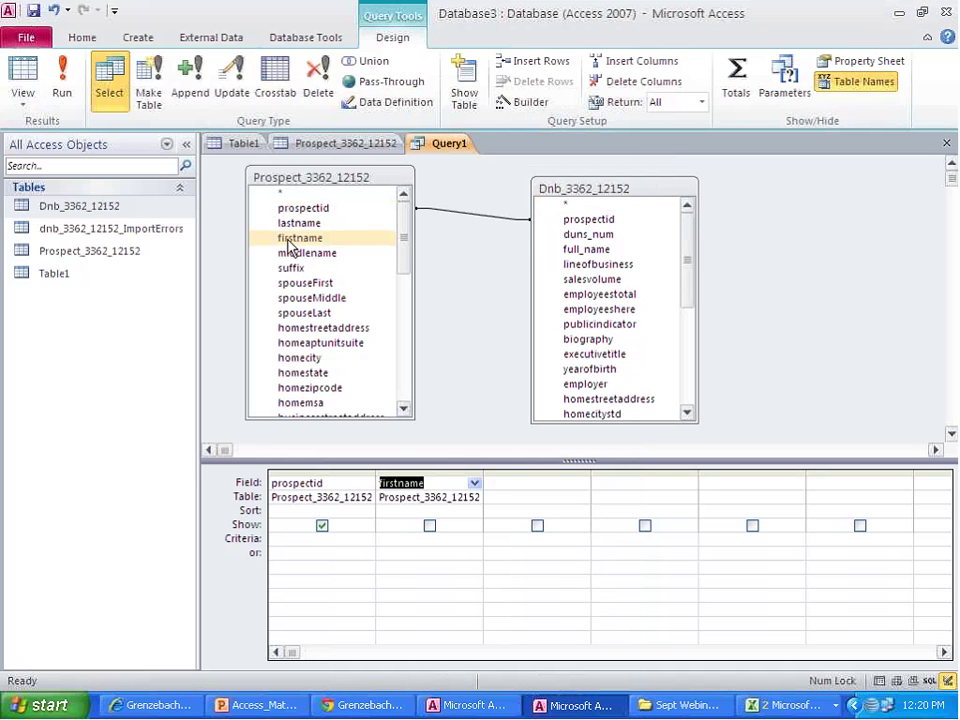
{"action": "double_click", "coordinate": [309, 223]}
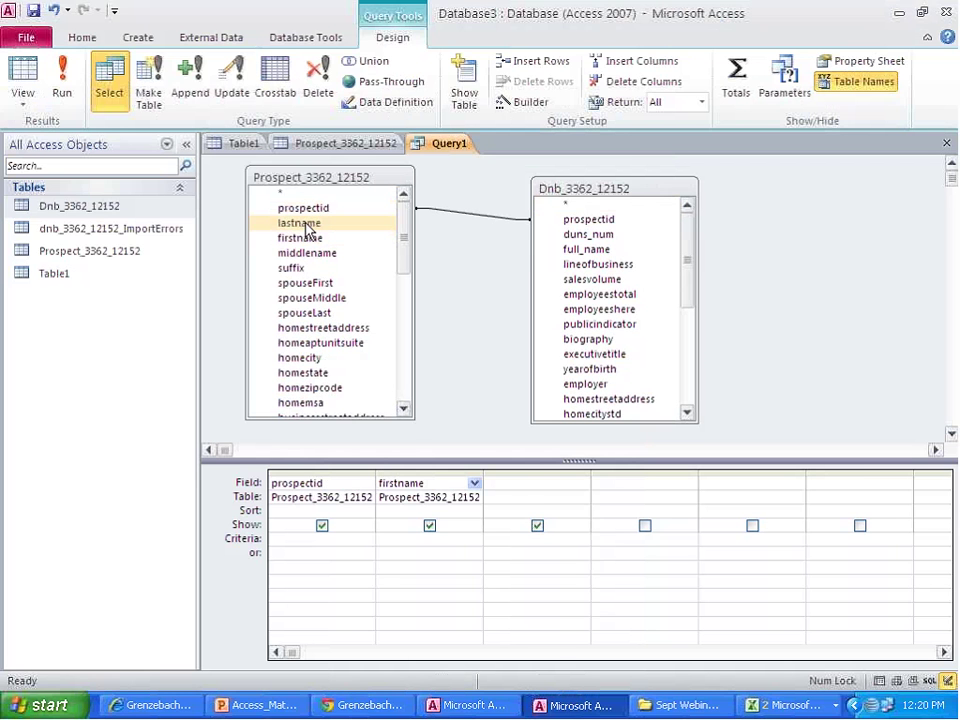
{"action": "double_click", "coordinate": [318, 360]}
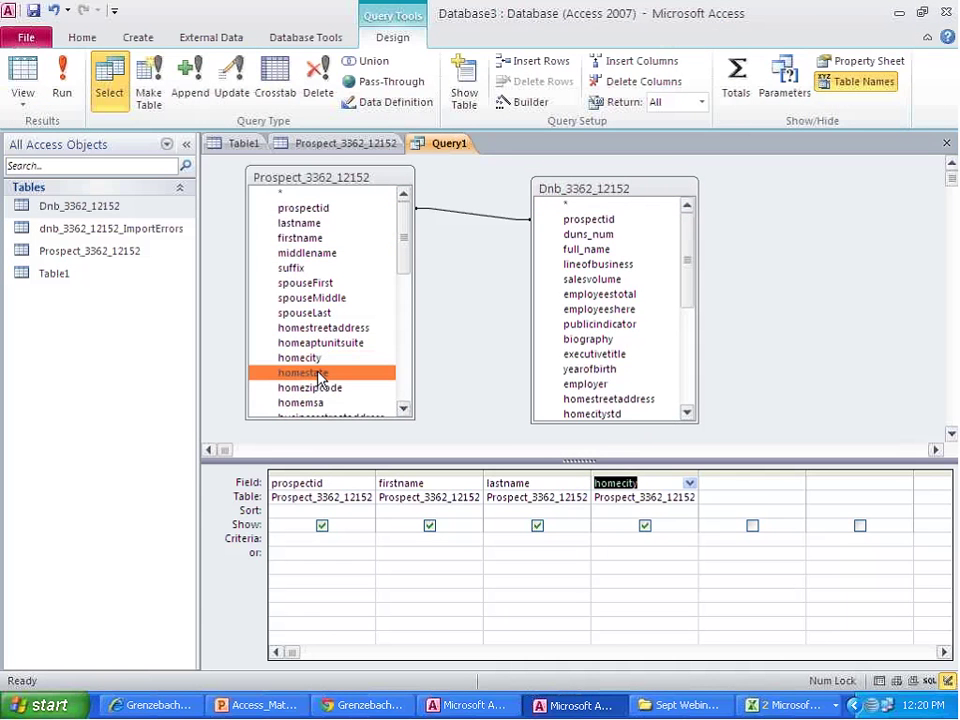
{"action": "double_click", "coordinate": [320, 377]}
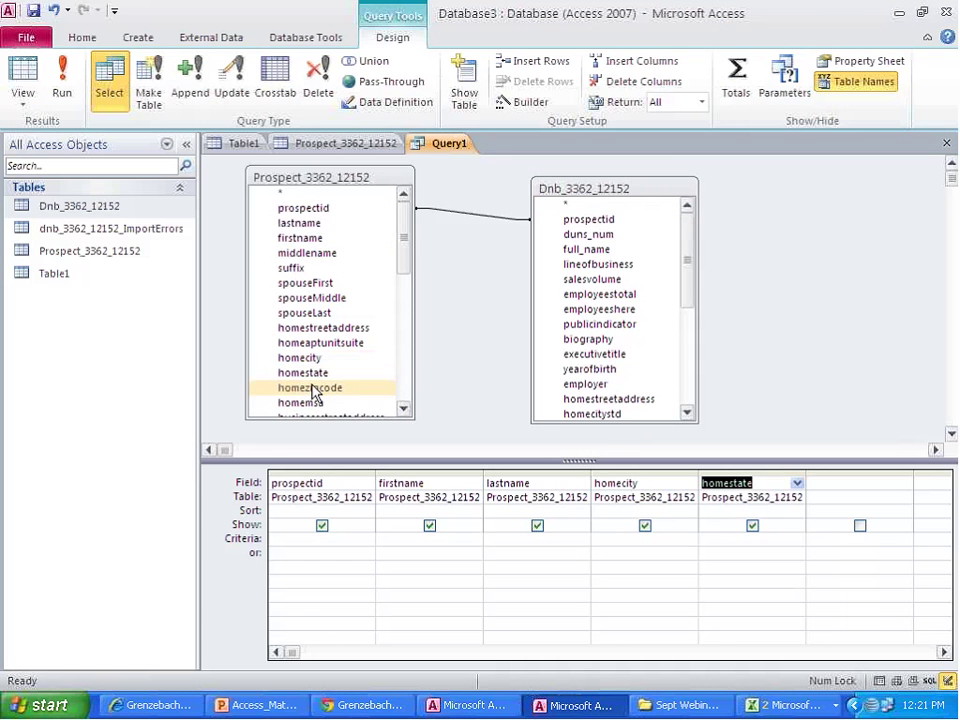
{"action": "double_click", "coordinate": [313, 391]}
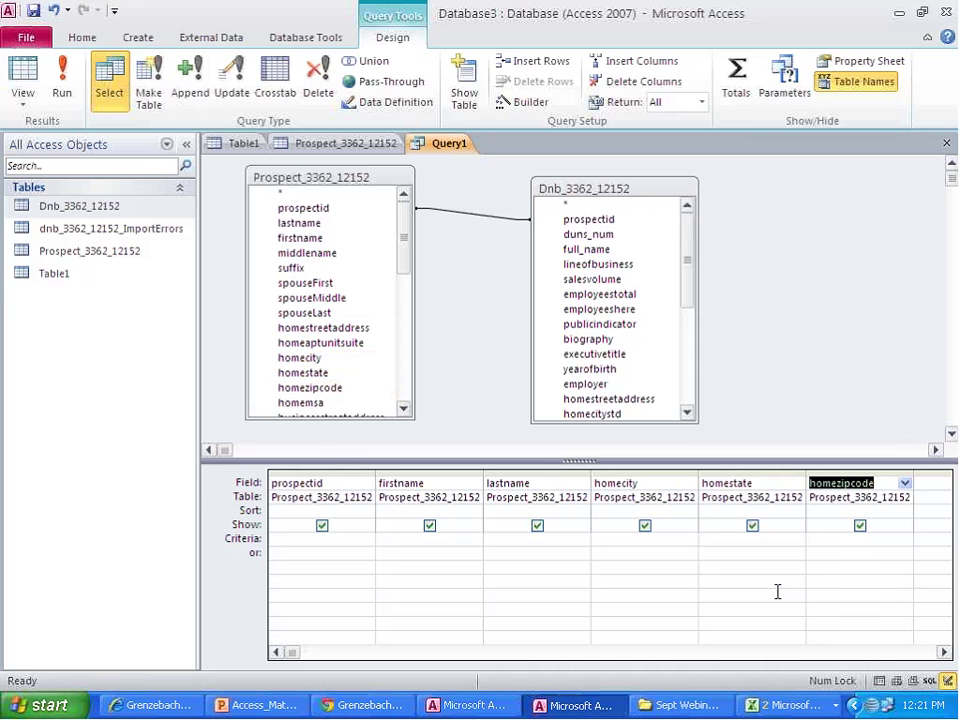
Step: Add executivetitle, employer, lineofbusiness and salesvolume from Dnb_3362_12152 to the query
{"action": "left_click", "coordinate": [876, 598]}
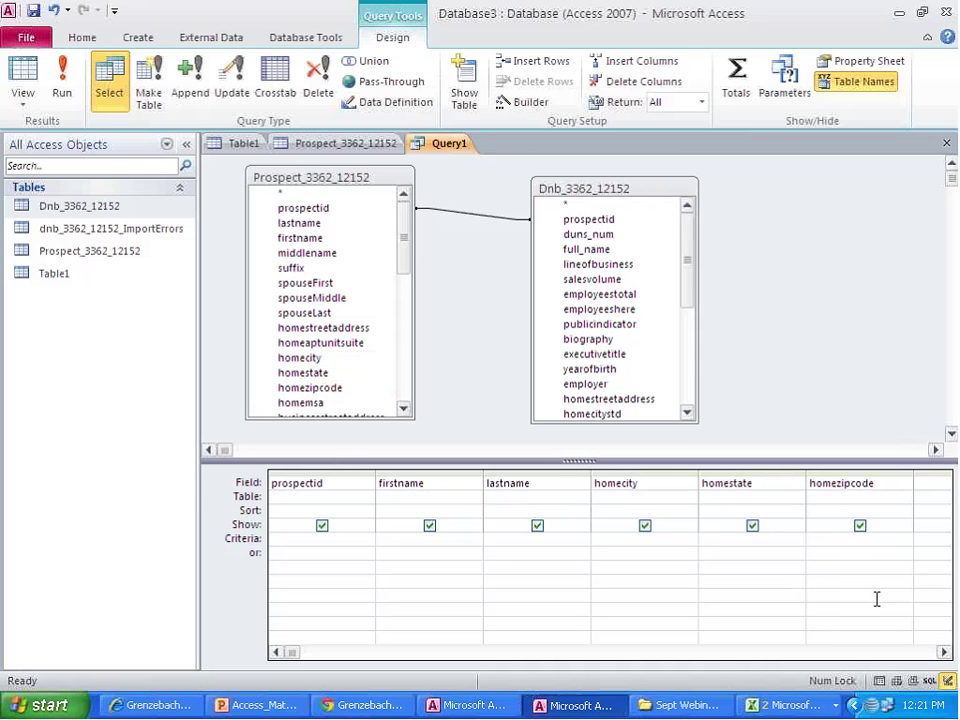
{"action": "scroll", "coordinate": [876, 598], "scroll_direction": "right", "scroll_amount": 3}
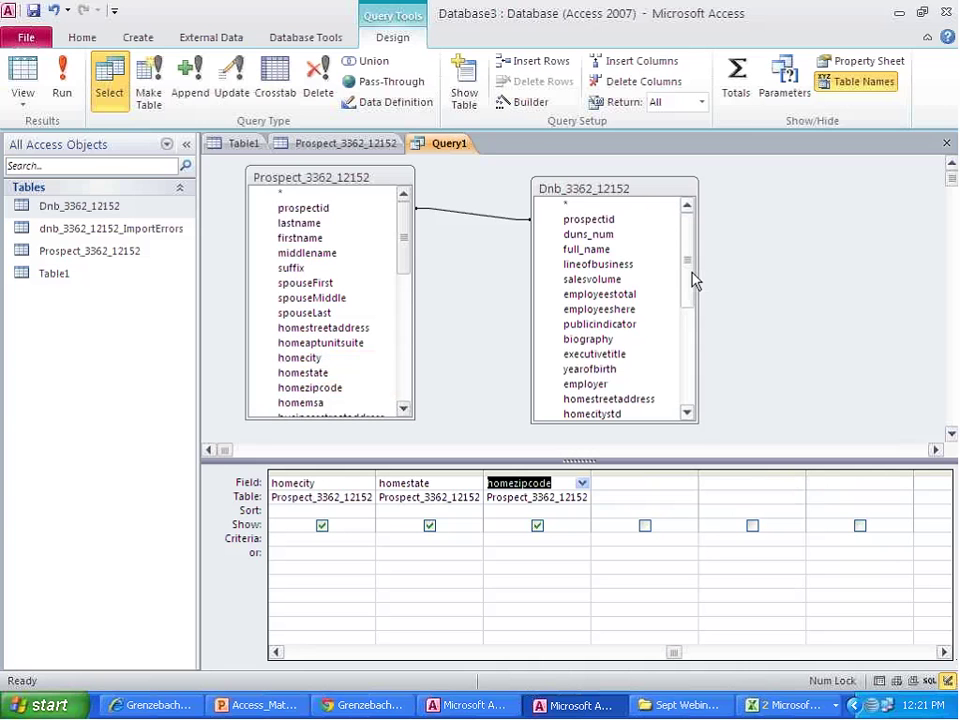
{"action": "left_click", "coordinate": [648, 281]}
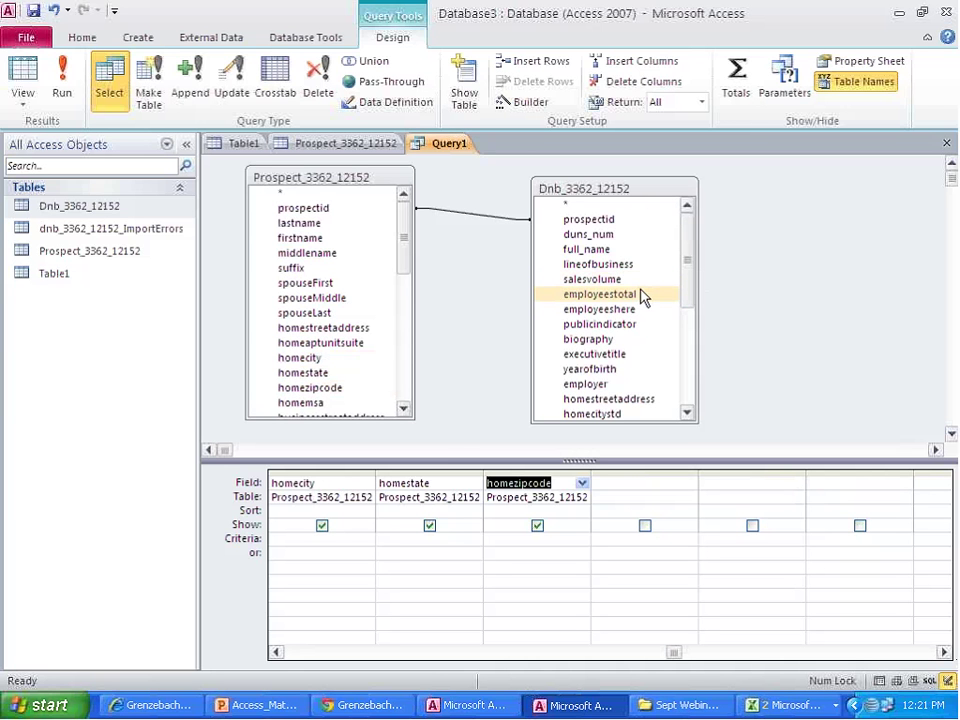
{"action": "double_click", "coordinate": [625, 360]}
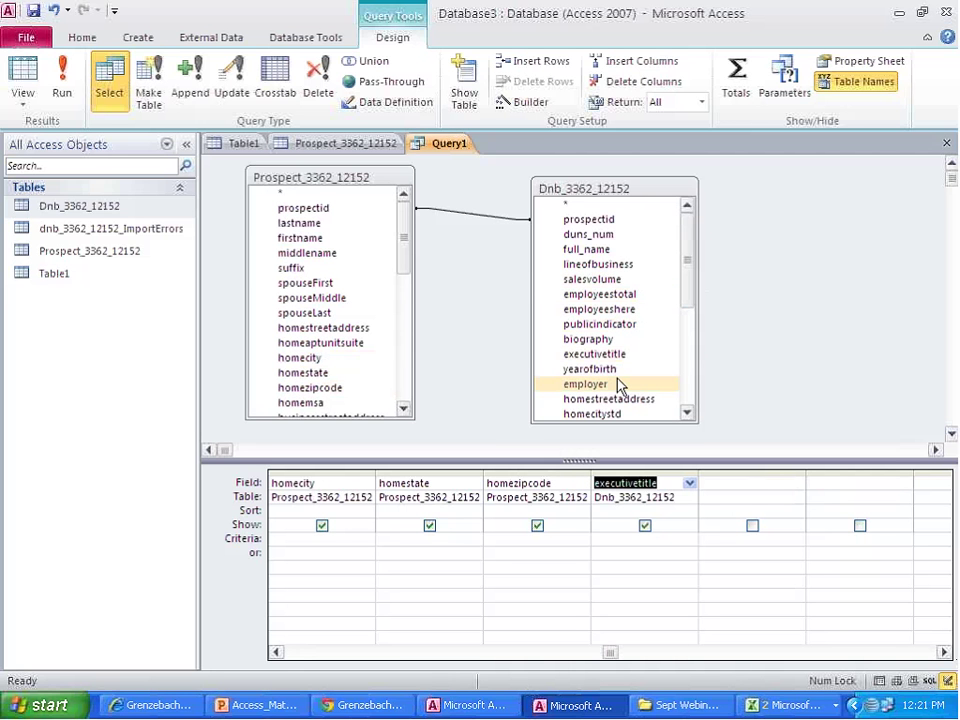
{"action": "double_click", "coordinate": [620, 385]}
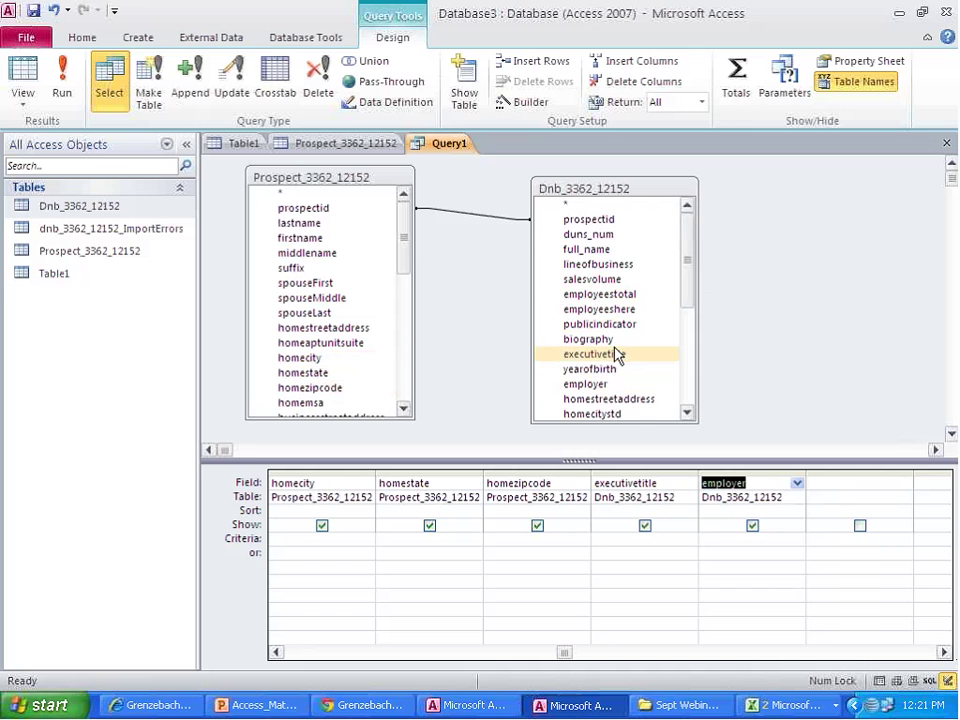
{"action": "double_click", "coordinate": [600, 265]}
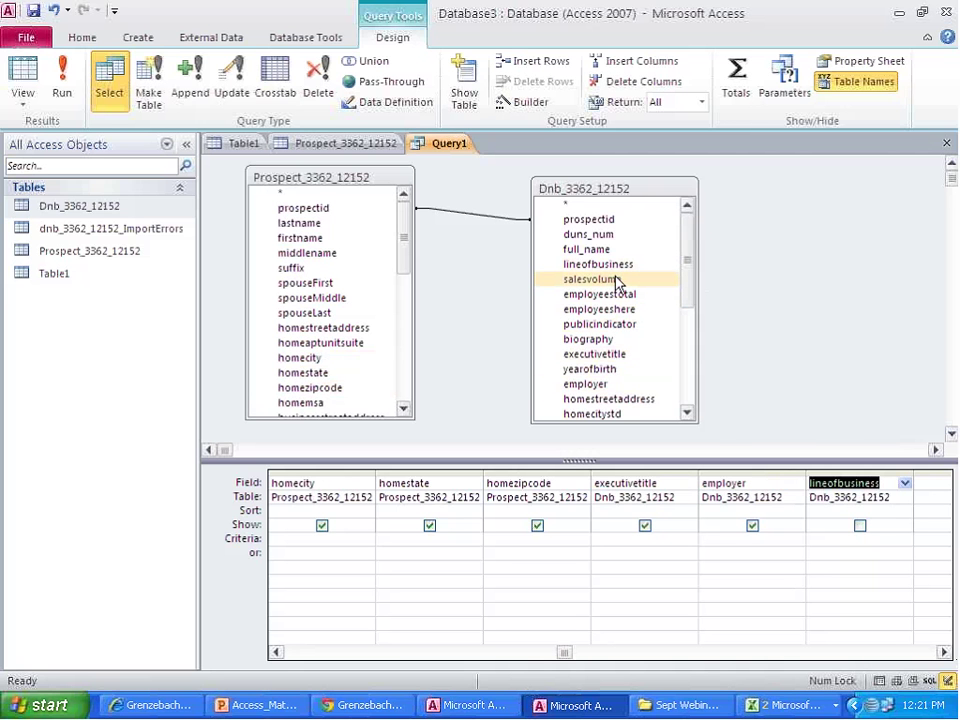
{"action": "double_click", "coordinate": [615, 281]}
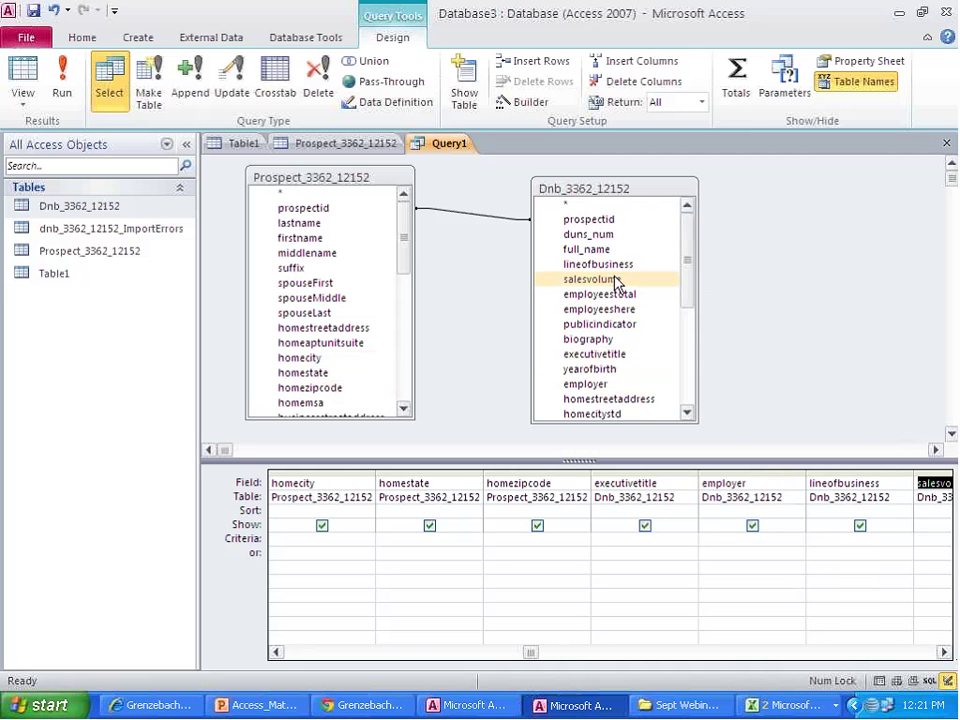
Step: Add businesscitystd, businessstatestd and matchCode from Dnb_3362_12152 to the query
{"action": "left_click_drag", "start_coordinate": [686, 279], "coordinate": [675, 300]}
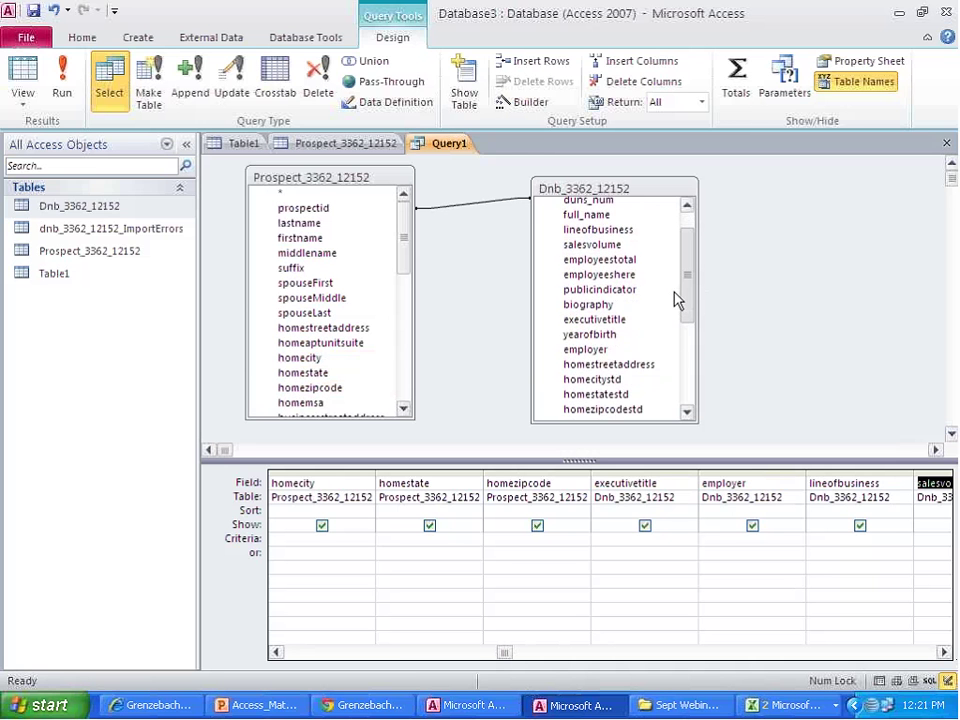
{"action": "scroll", "coordinate": [677, 298], "scroll_direction": "down", "scroll_amount": 4}
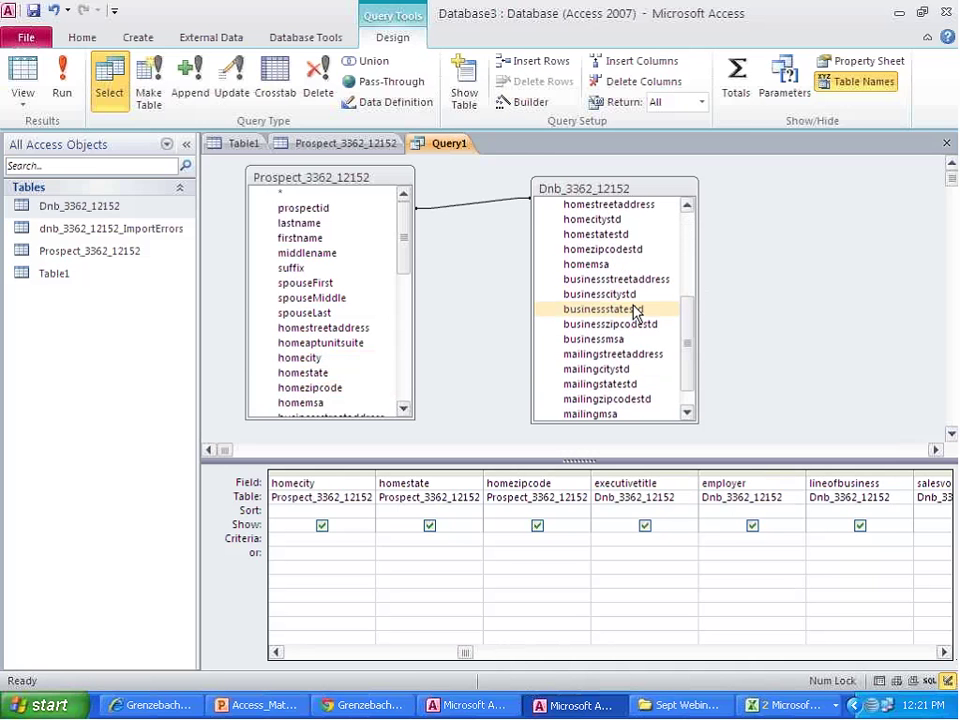
{"action": "left_click", "coordinate": [688, 414]}
{"action": "left_click", "coordinate": [688, 414]}
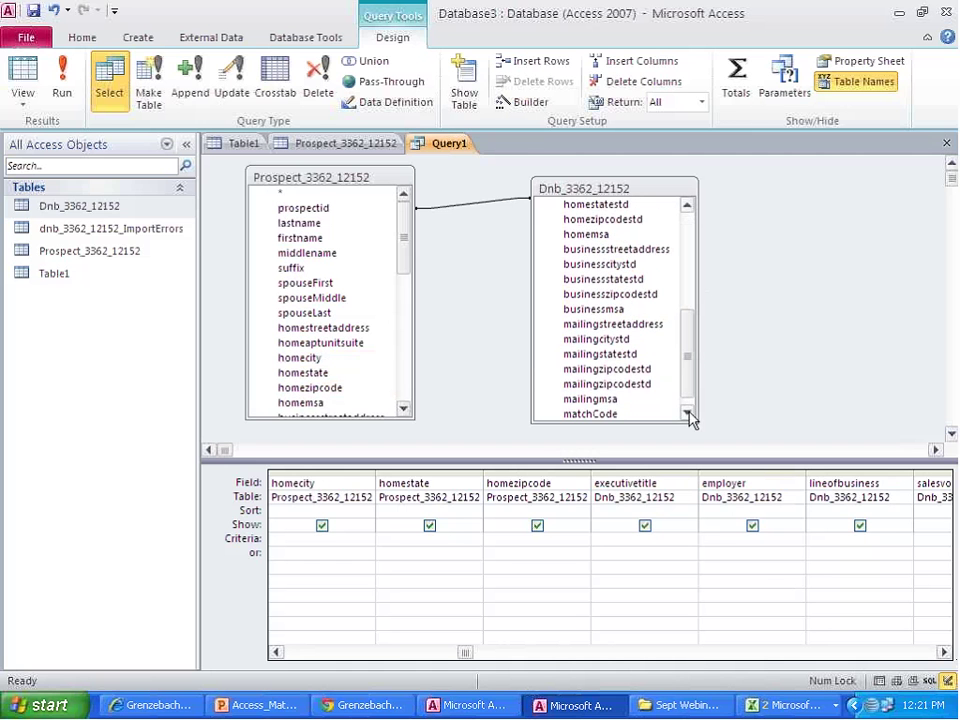
{"action": "left_click", "coordinate": [688, 414]}
{"action": "left_click", "coordinate": [931, 655]}
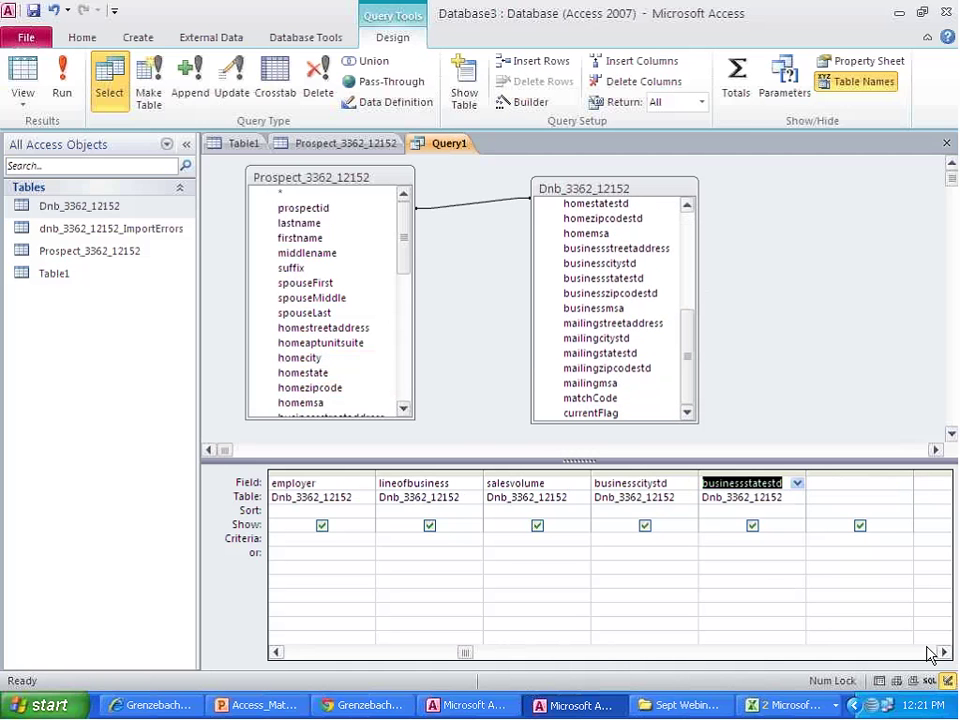
{"action": "left_click", "coordinate": [944, 652]}
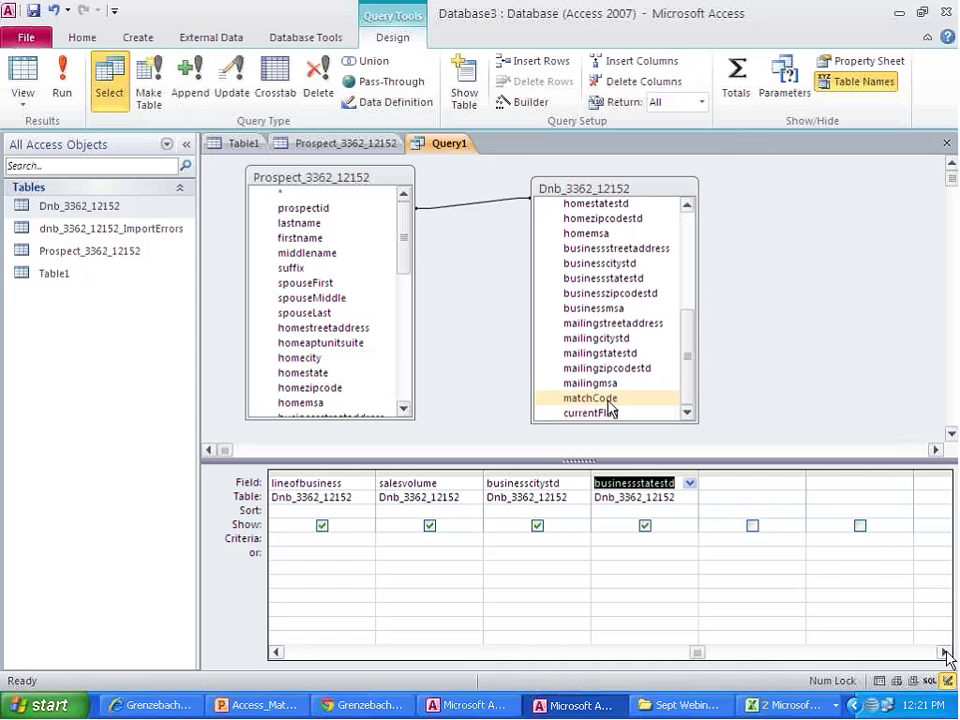
{"action": "left_click", "coordinate": [608, 400]}
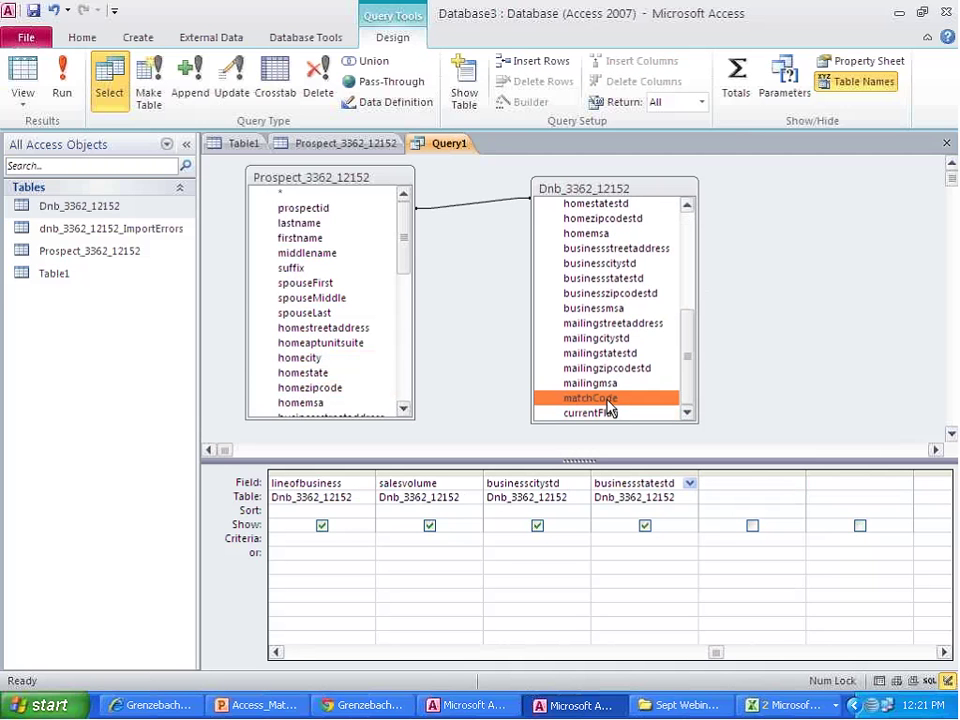
{"action": "double_click", "coordinate": [608, 400]}
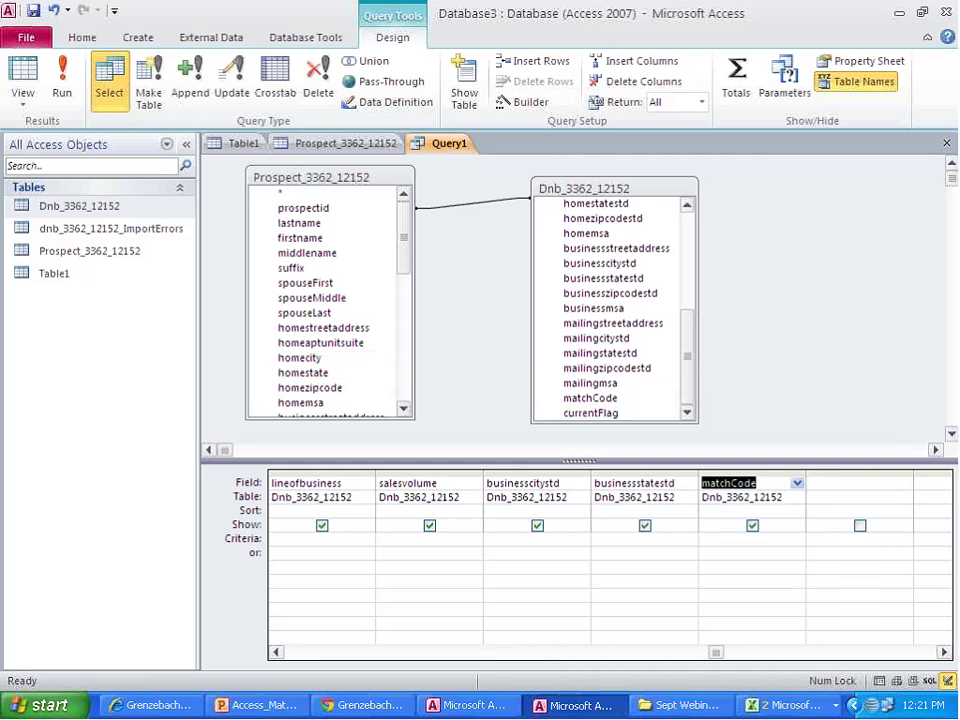
Step: Run the query and look across the combined prospect and Dnb columns in the results
{"action": "left_click", "coordinate": [55, 92]}
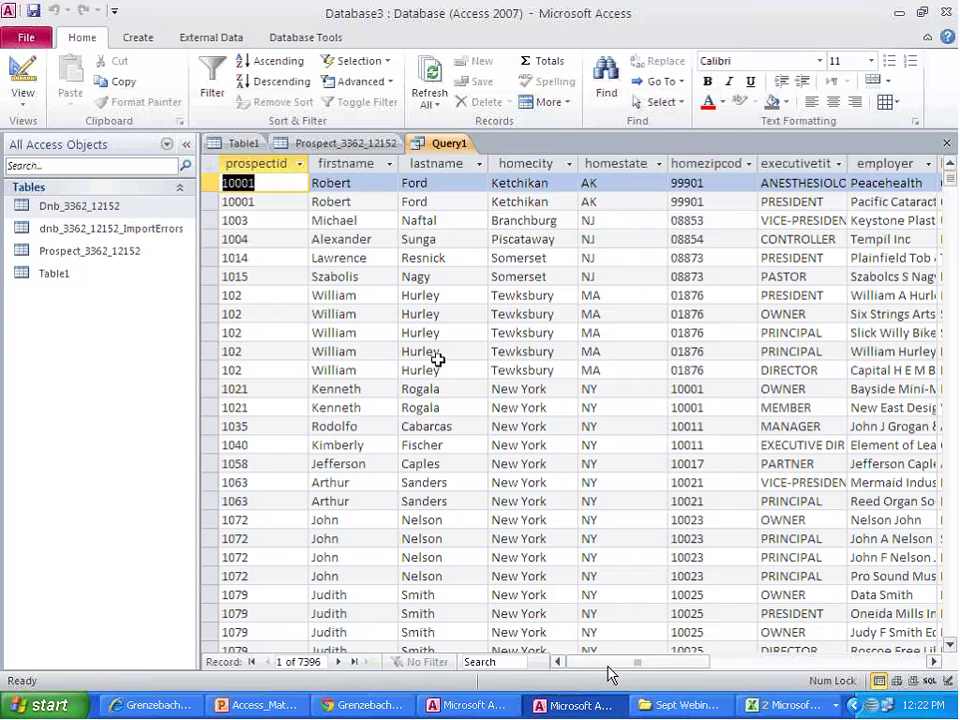
{"action": "left_click_drag", "start_coordinate": [697, 668], "coordinate": [715, 668]}
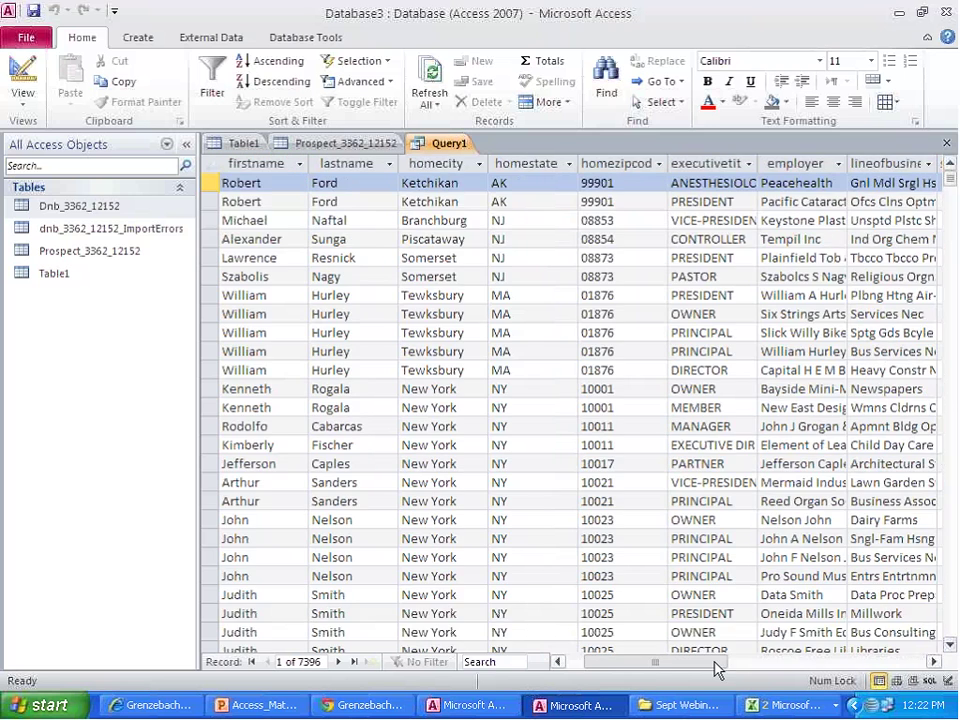
{"action": "left_click", "coordinate": [715, 668]}
{"action": "key", "text": "Home"}
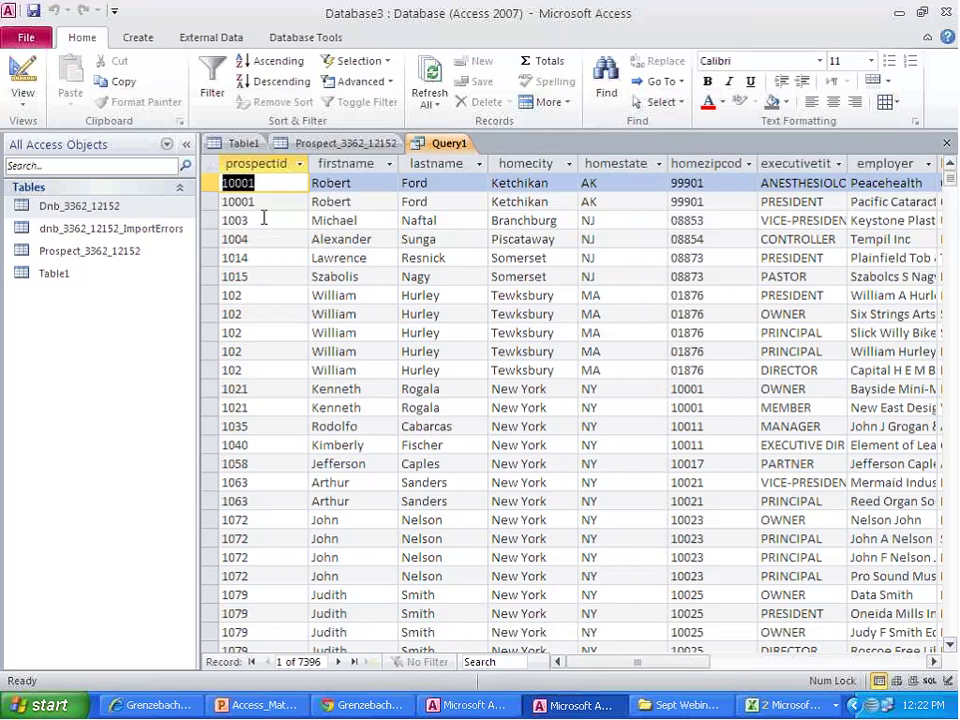
Step: Save the query as DnBMatches
{"action": "right_click", "coordinate": [442, 145]}
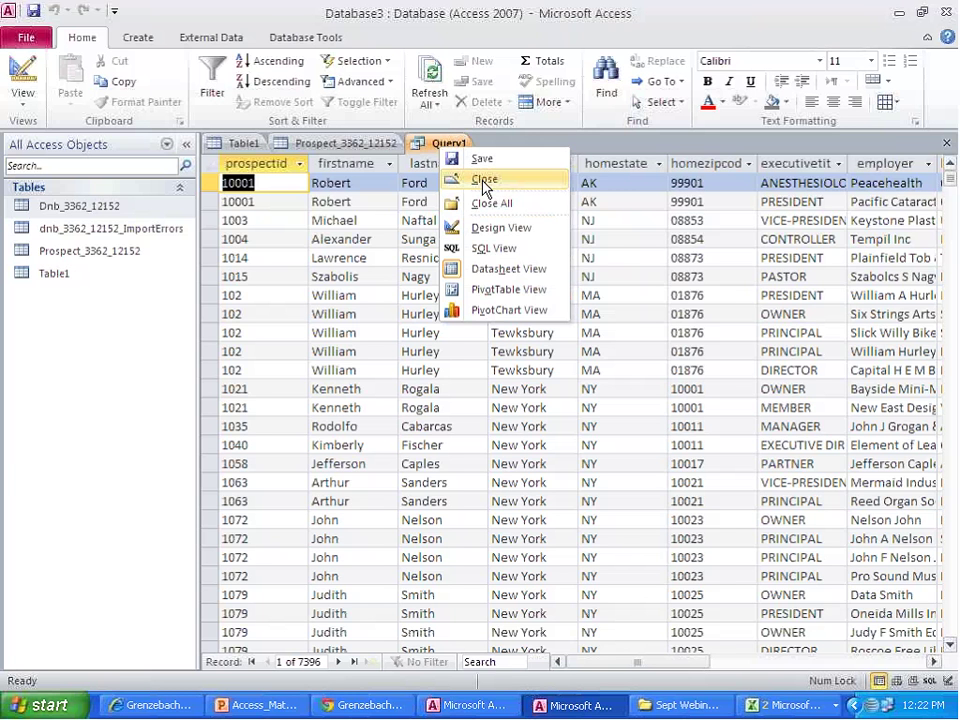
{"action": "left_click", "coordinate": [482, 158]}
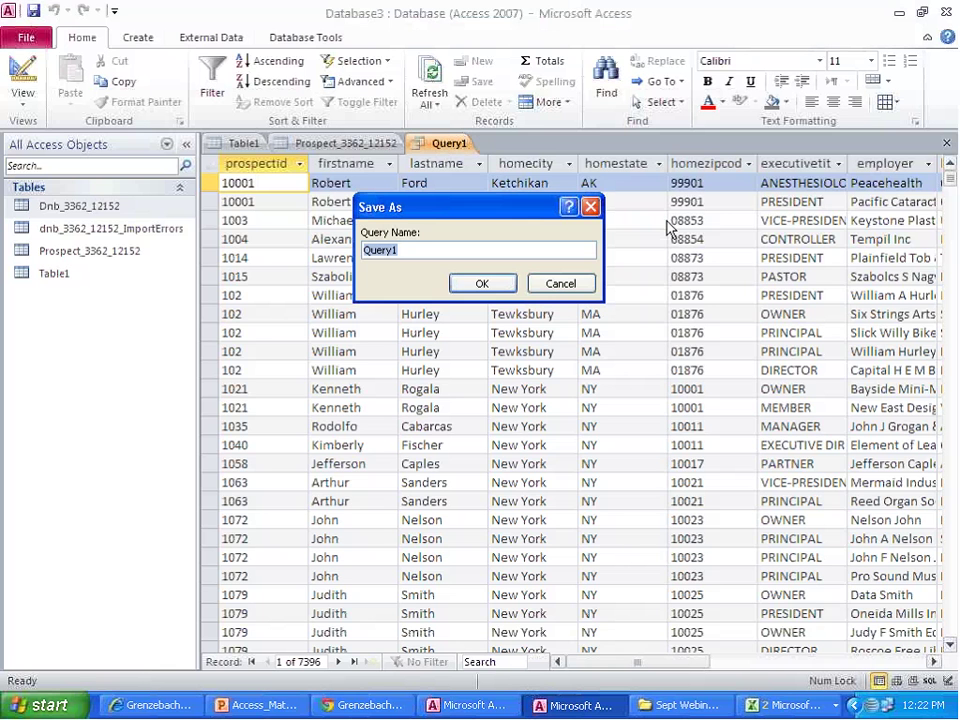
{"action": "type", "text": "DnBMatcfhe"}
{"action": "key", "text": "BackSpace"}
{"action": "key", "text": "BackSpace"}
{"action": "key", "text": "BackSpace"}
{"action": "type", "text": "hes"}
{"action": "key", "text": "Return"}
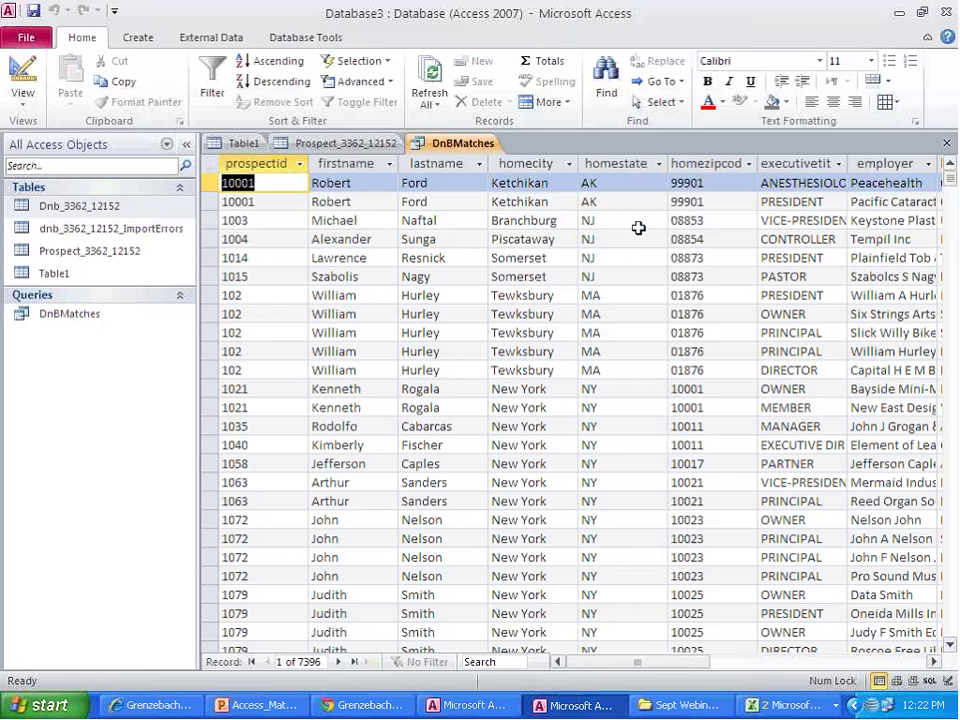
Step: Export the DnBMatches query as an Excel Workbook named DnBMatches.xlsx in the Sept Webinar 2 folder, without saving the export steps
{"action": "right_click", "coordinate": [437, 145]}
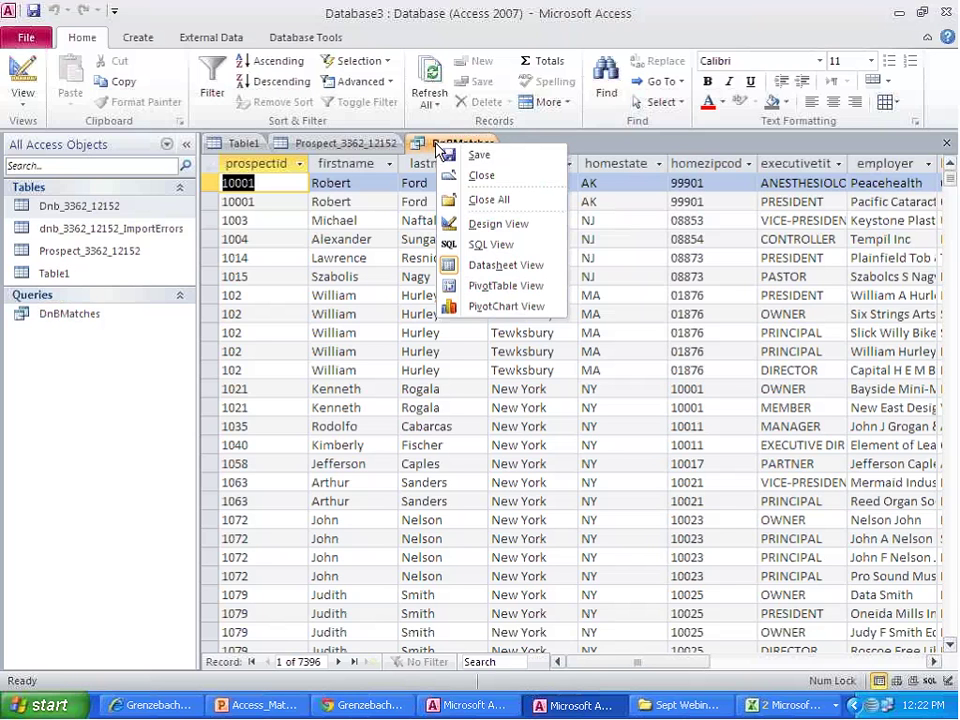
{"action": "left_click", "coordinate": [178, 36]}
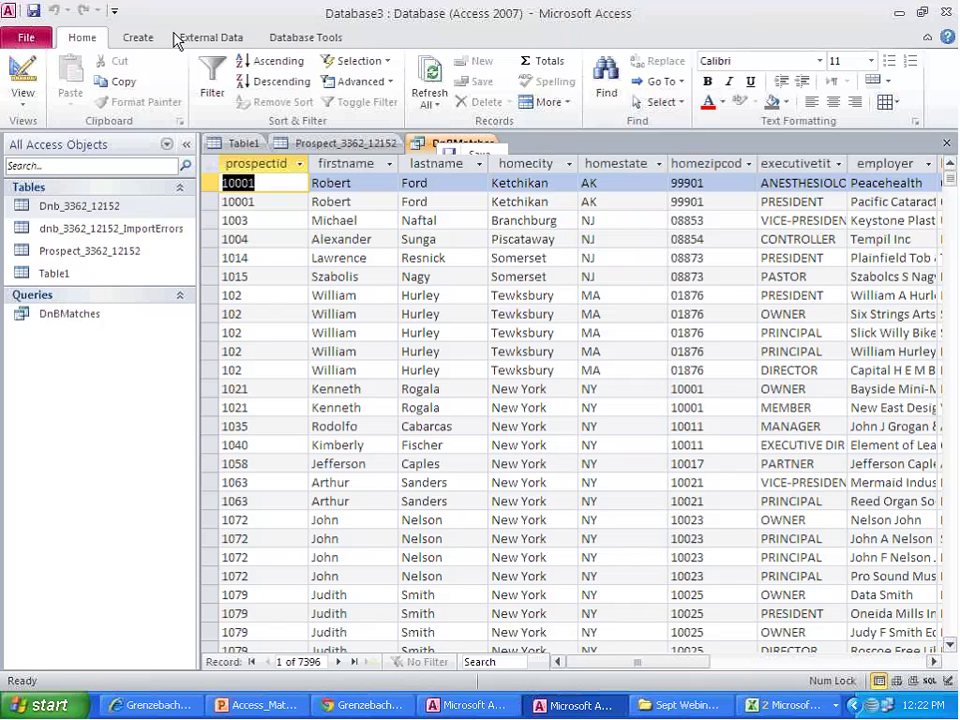
{"action": "left_click", "coordinate": [193, 36]}
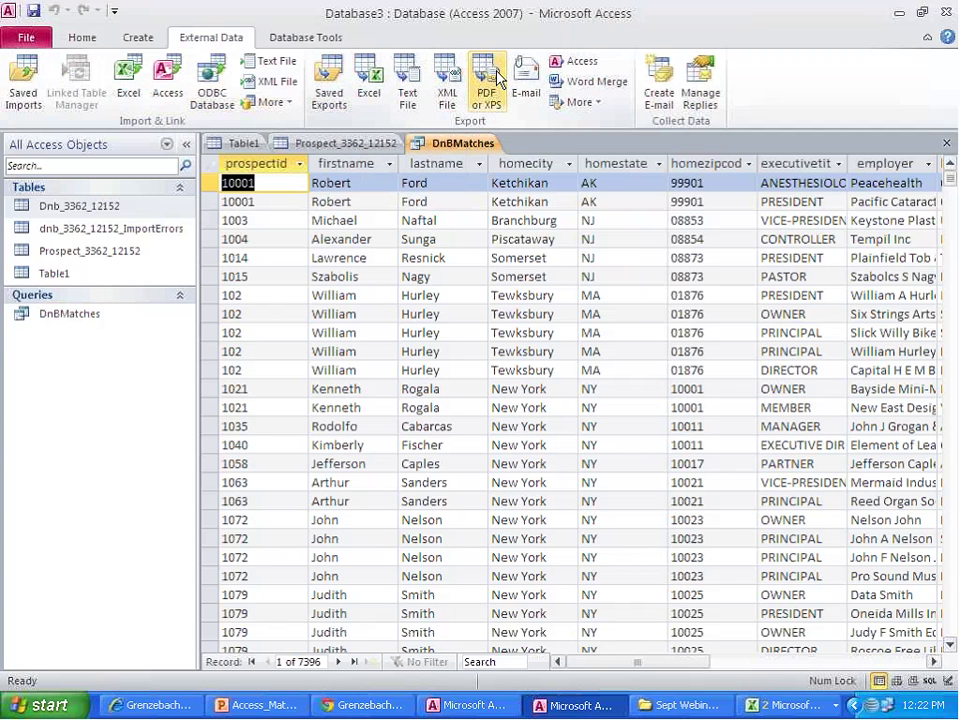
{"action": "left_click", "coordinate": [365, 88]}
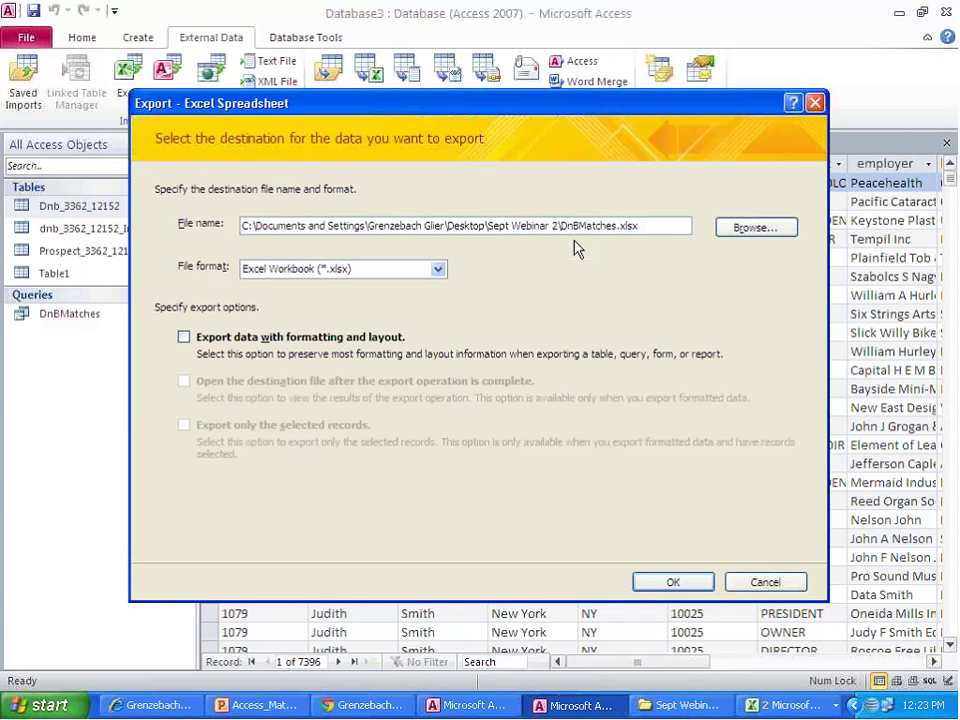
{"action": "left_click", "coordinate": [431, 271]}
{"action": "left_click", "coordinate": [481, 279]}
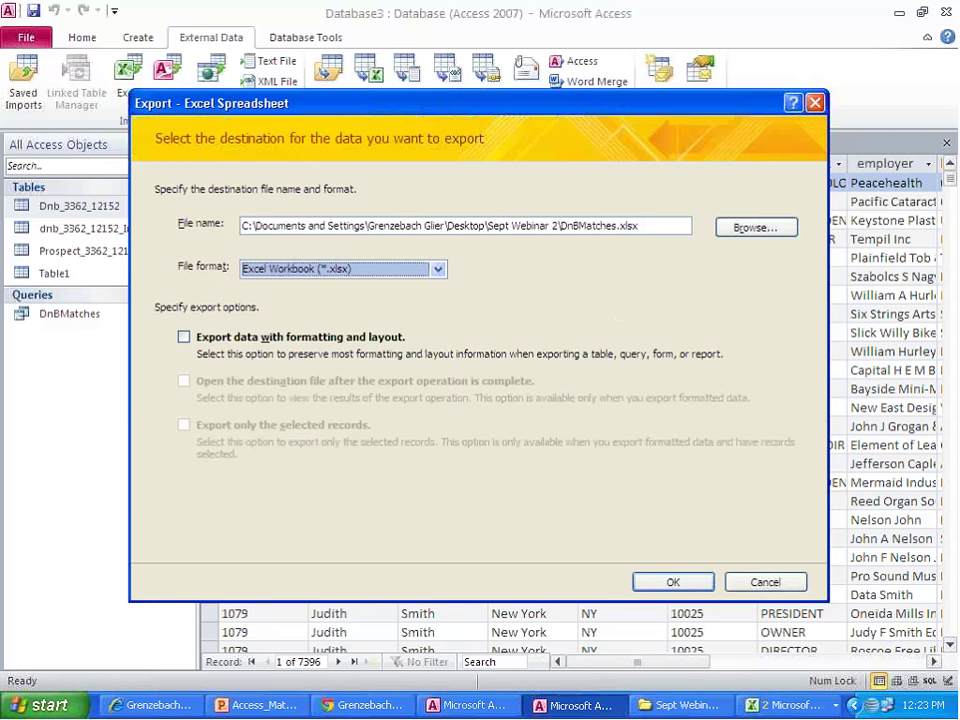
{"action": "left_click", "coordinate": [659, 582]}
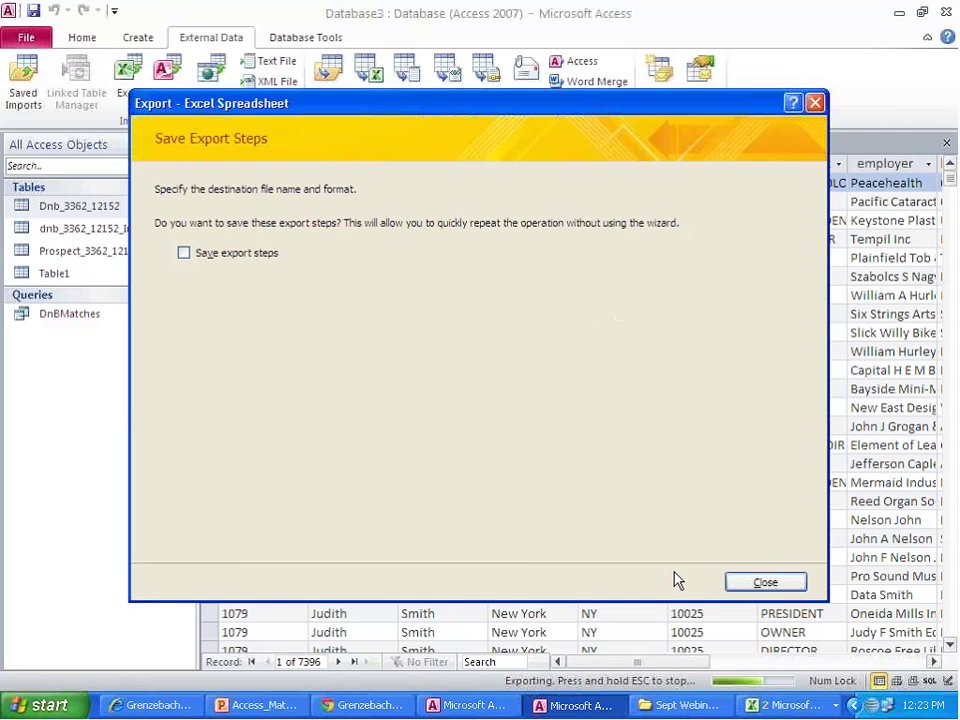
{"action": "left_click", "coordinate": [730, 581]}
Step: Switch to the Sept Webinar 2 folder and open DnBMatches.xlsx in Excel
{"action": "left_click", "coordinate": [657, 708]}
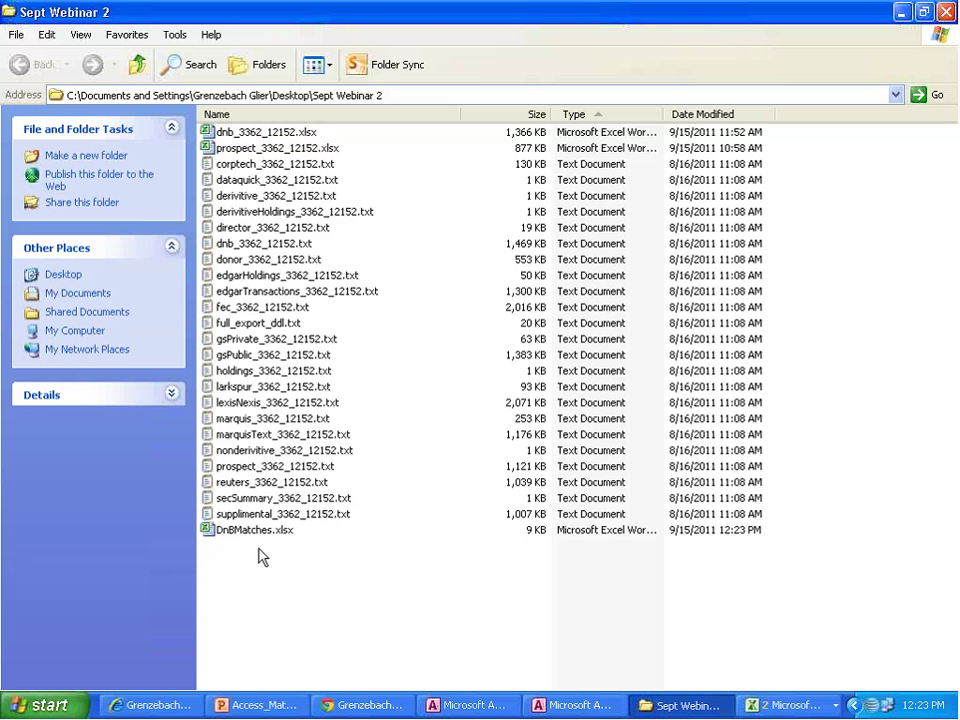
{"action": "left_click", "coordinate": [264, 535]}
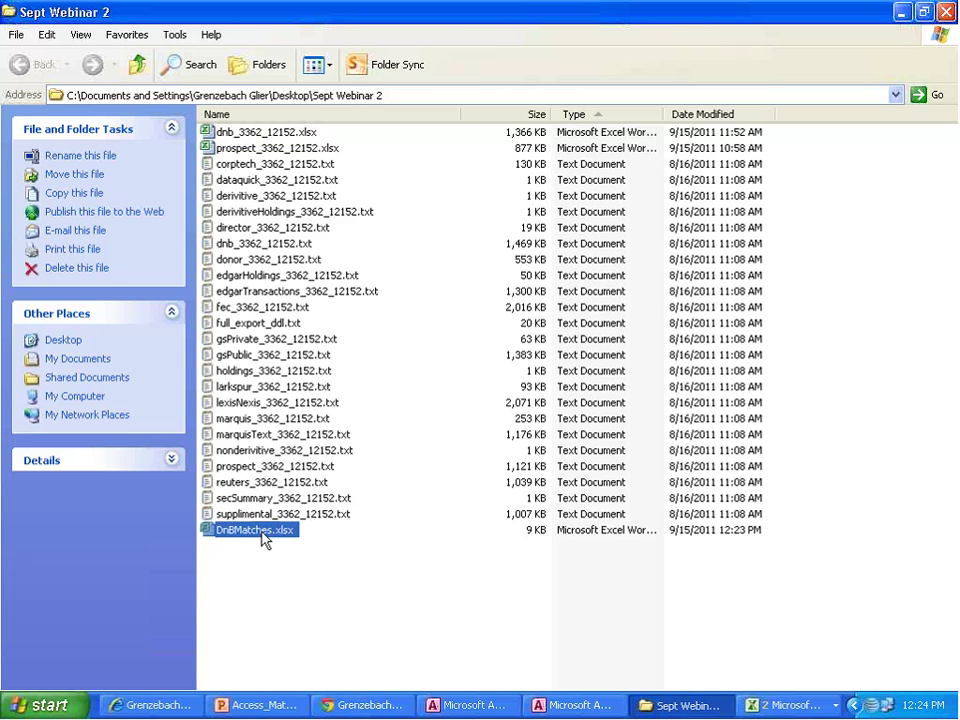
{"action": "double_click", "coordinate": [258, 530]}
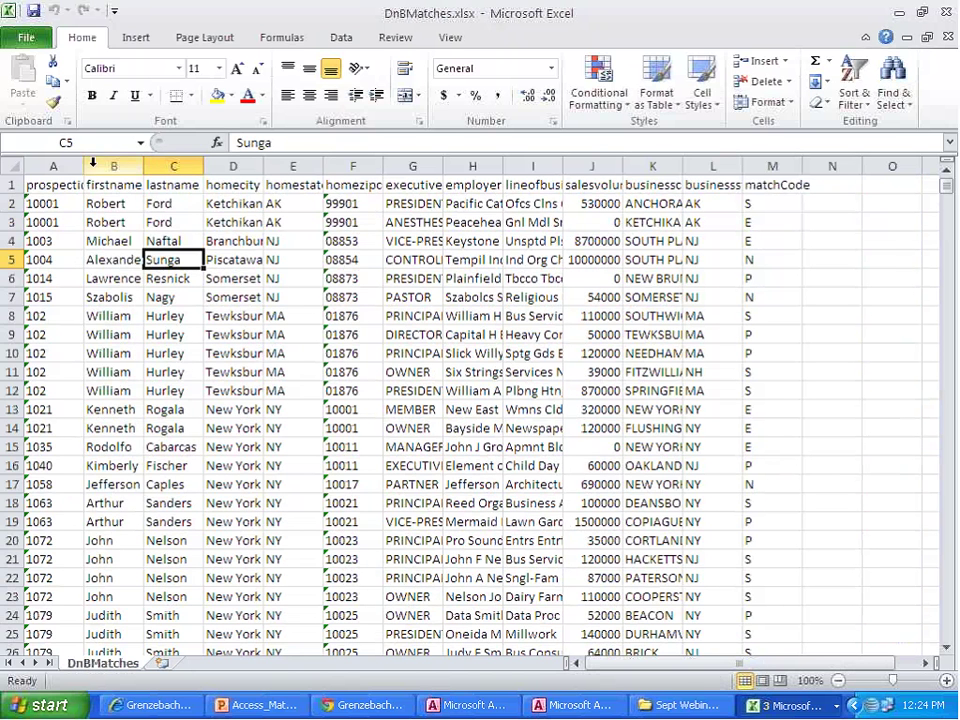
Step: Examine the prospect columns from prospectid to homezipcode, and the Dnb columns from executivetitle to matchCode
{"action": "left_click_drag", "start_coordinate": [75, 166], "coordinate": [354, 165]}
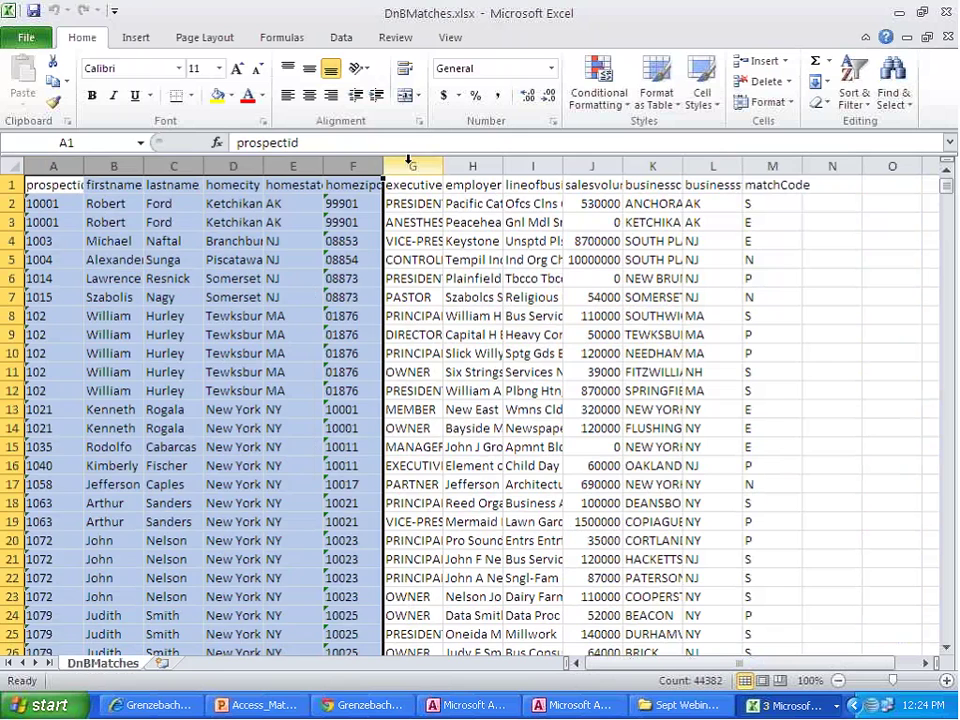
{"action": "left_click_drag", "start_coordinate": [412, 165], "coordinate": [771, 197]}
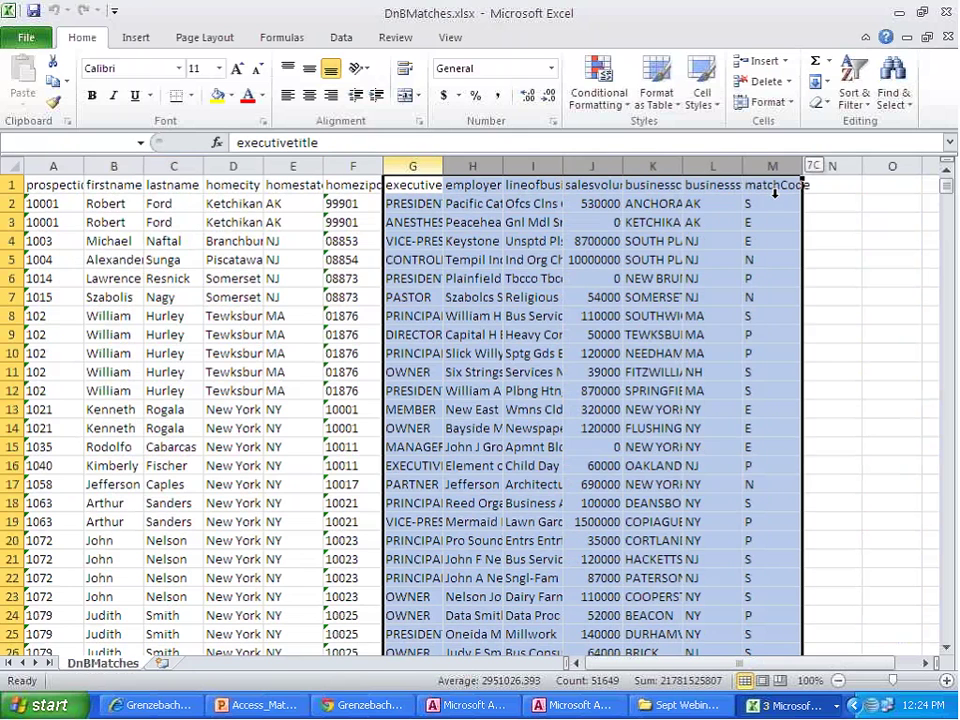
{"action": "left_click", "coordinate": [752, 252]}
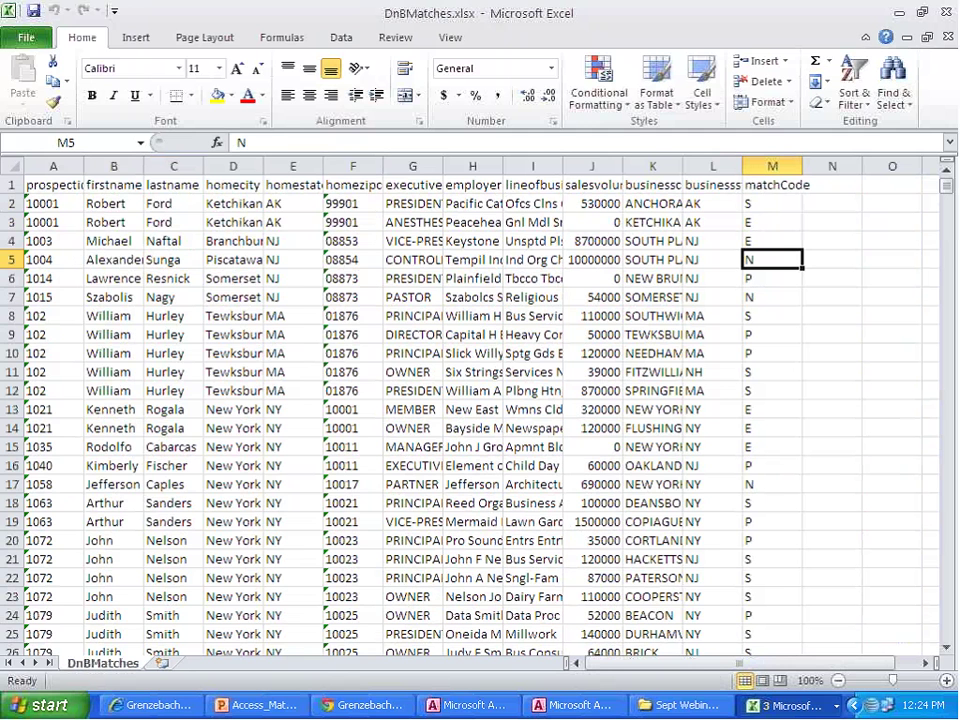
Step: Turn on filtering for the DnBMatches sheet and show only rows whose matchCode is E or N
{"action": "left_click", "coordinate": [857, 89]}
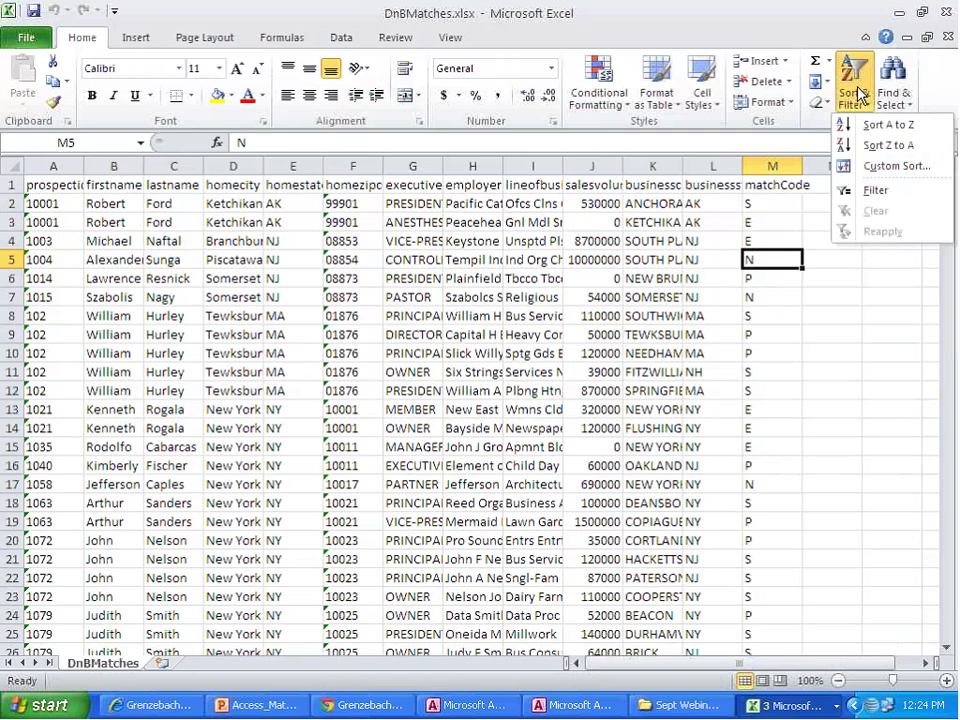
{"action": "left_click", "coordinate": [852, 193]}
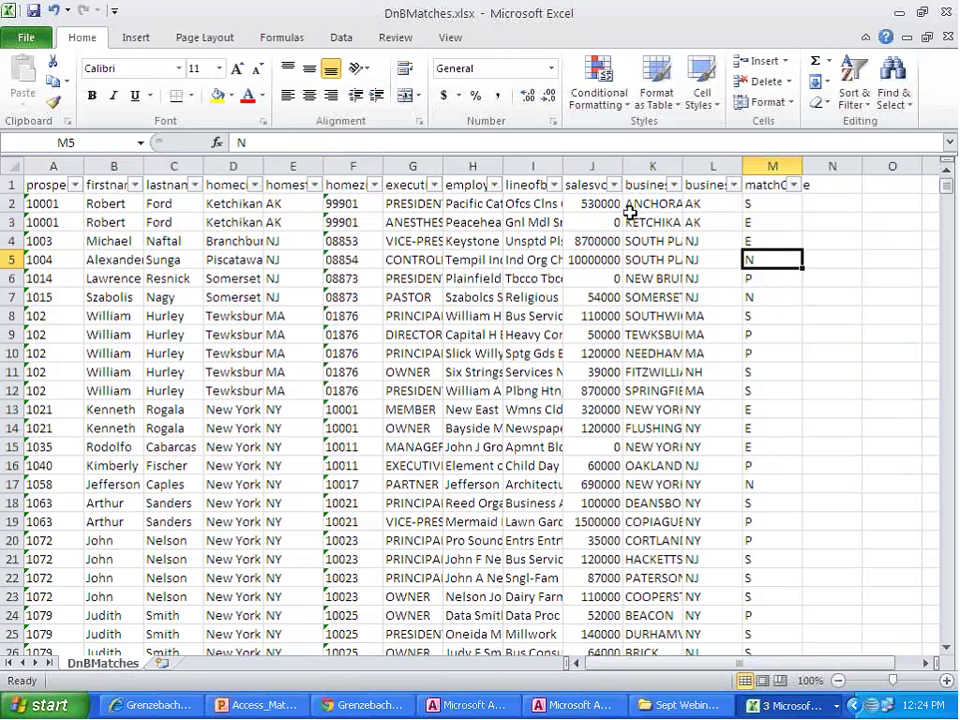
{"action": "left_click", "coordinate": [791, 186]}
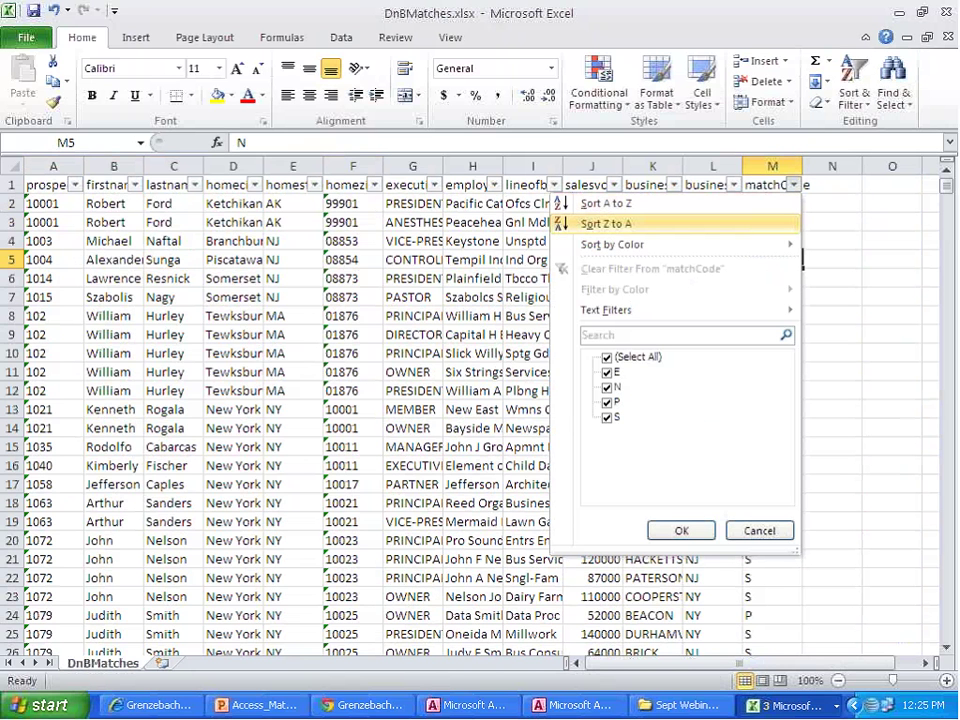
{"action": "left_click", "coordinate": [606, 402]}
{"action": "left_click", "coordinate": [606, 417]}
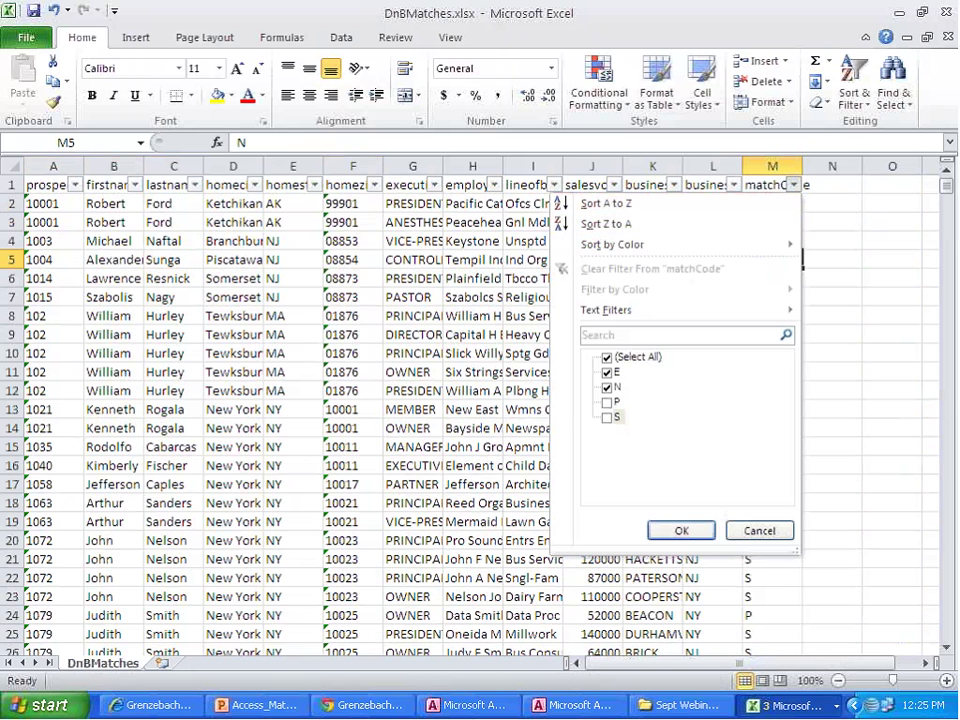
{"action": "left_click", "coordinate": [681, 530]}
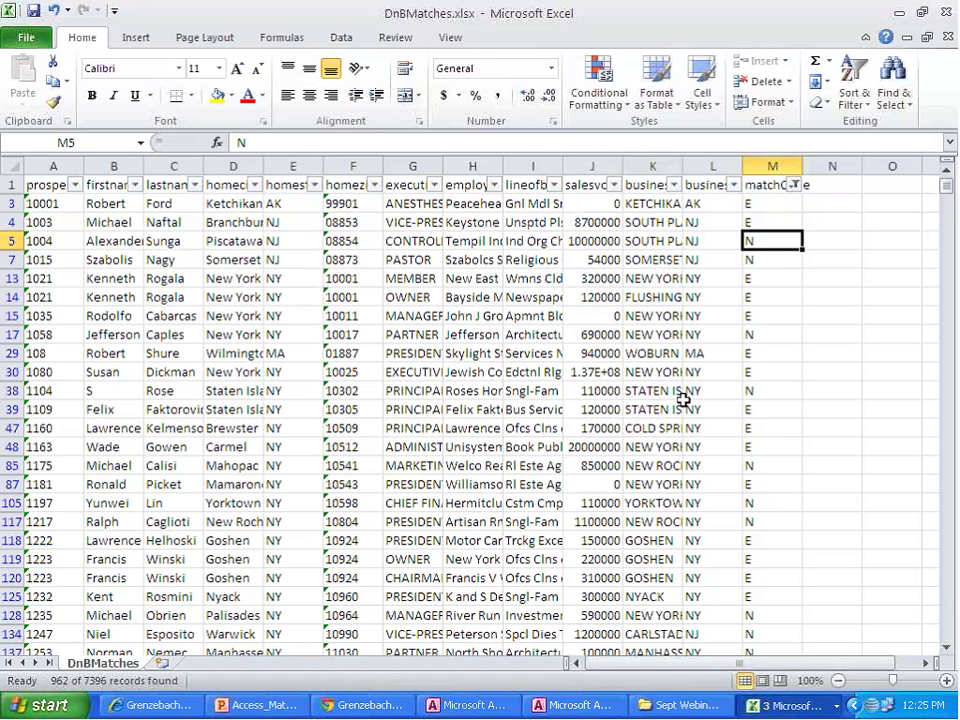
Step: Sort the filtered matches by salesvolume from smallest to largest, followed by a sort on executivetitle from A to Z
{"action": "left_click", "coordinate": [614, 185]}
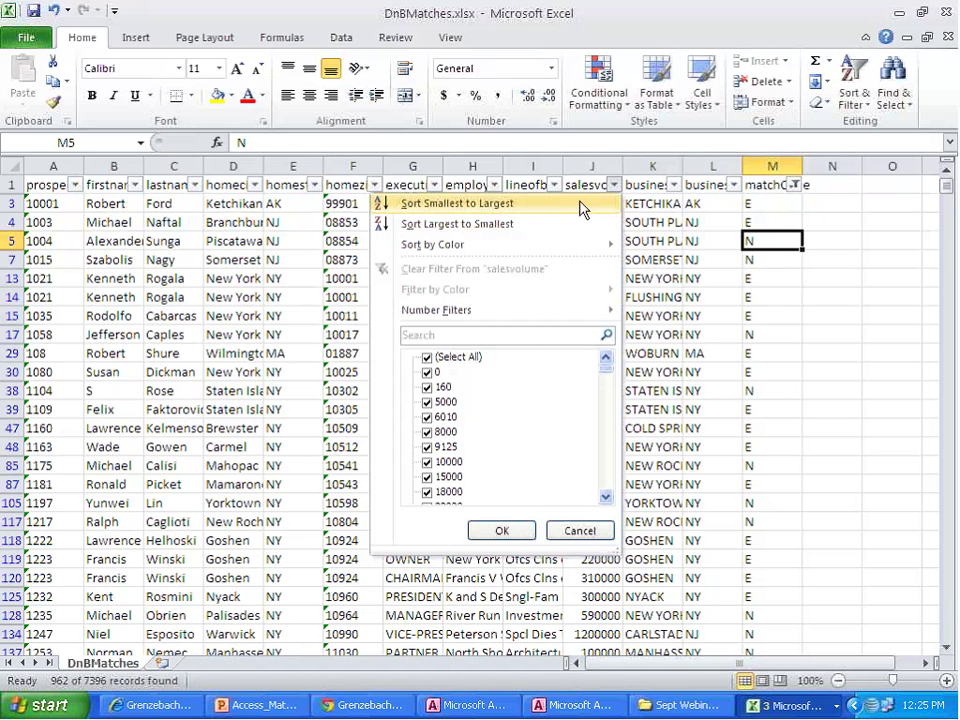
{"action": "left_click", "coordinate": [583, 204]}
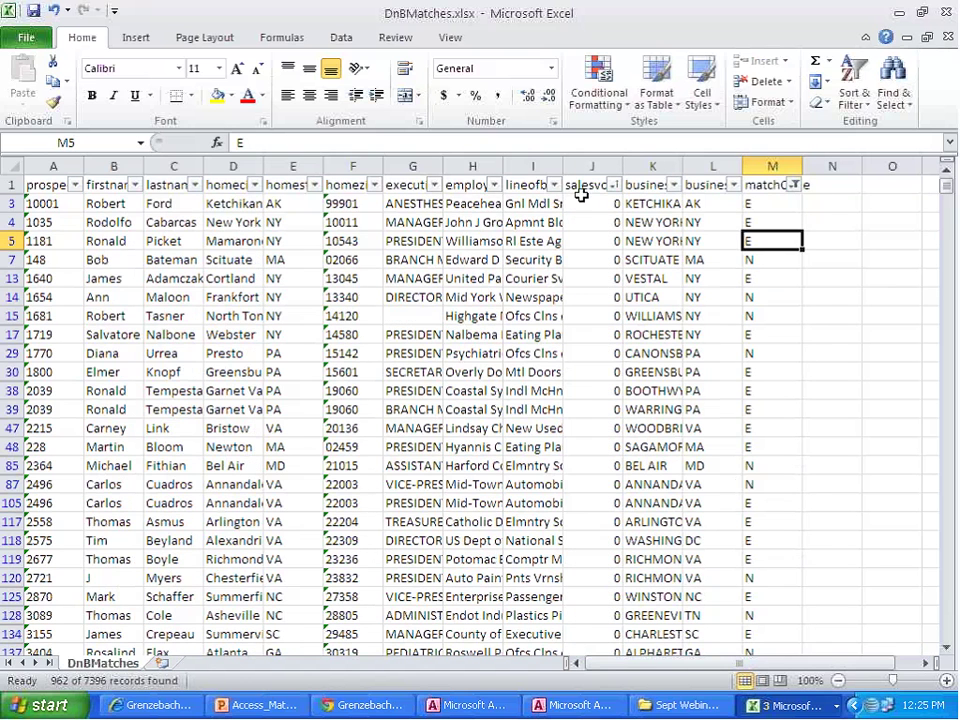
{"action": "left_click", "coordinate": [435, 186]}
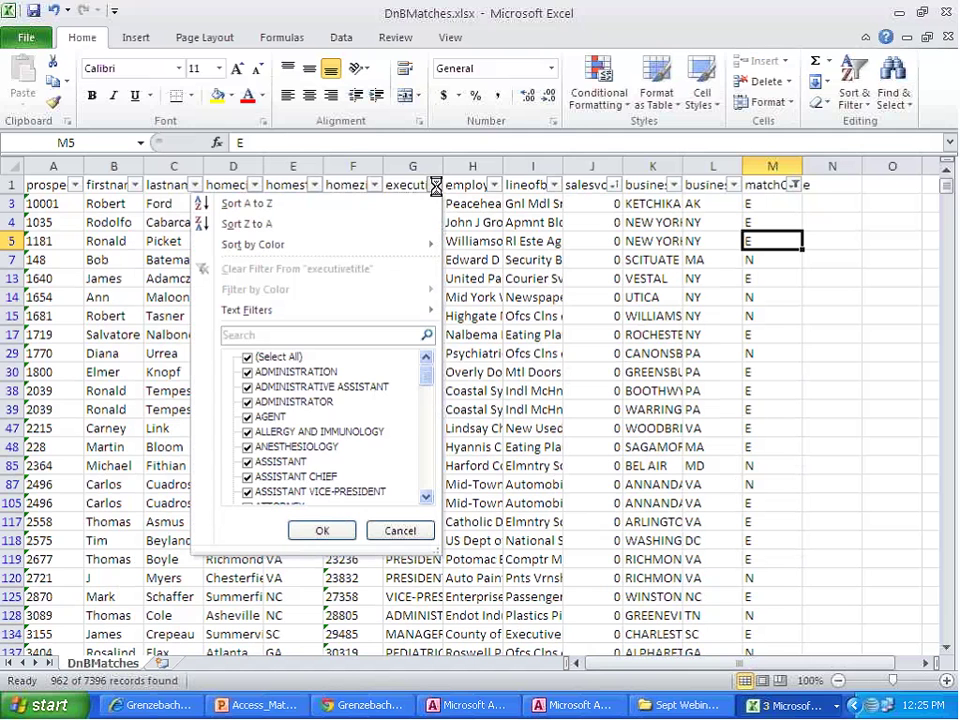
{"action": "left_click_drag", "start_coordinate": [432, 375], "coordinate": [421, 447]}
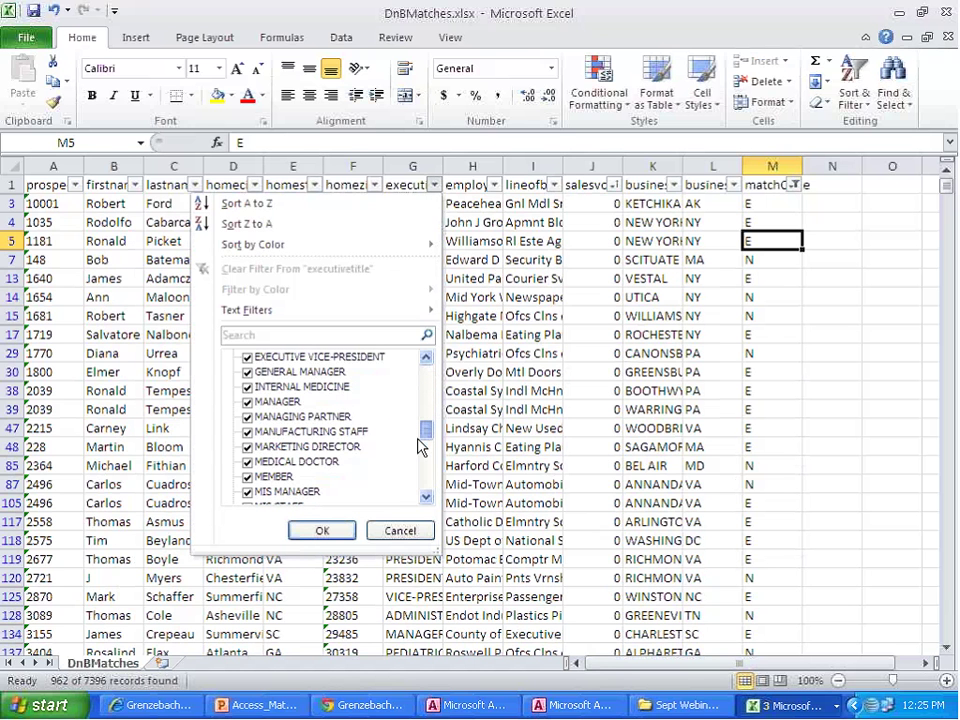
{"action": "scroll", "coordinate": [318, 373], "scroll_direction": "down", "scroll_amount": 2}
{"action": "key", "text": "Escape"}
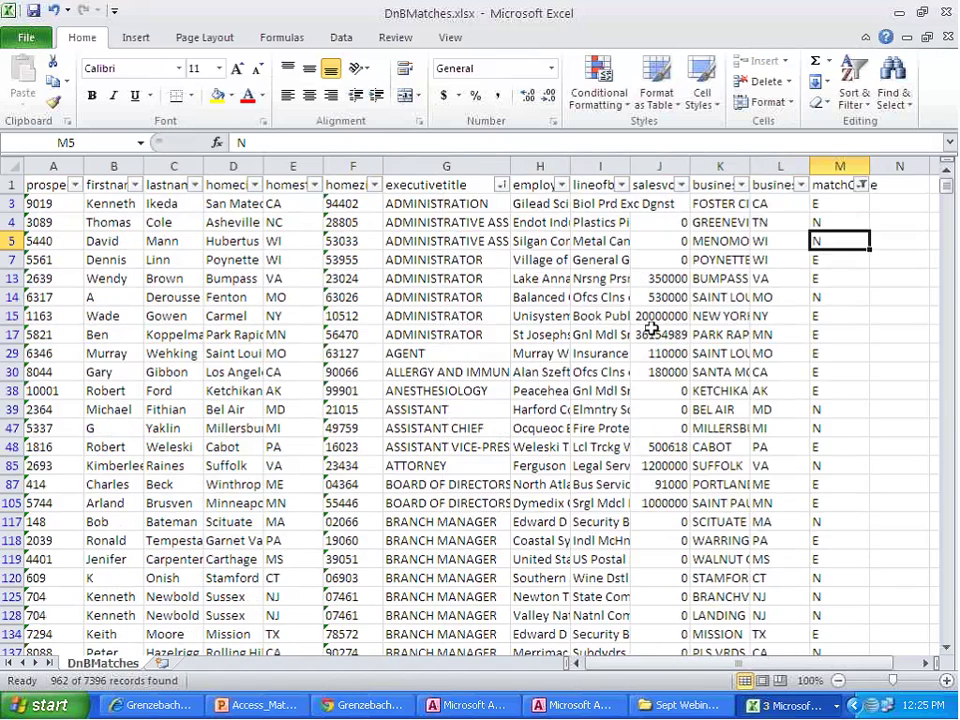
{"action": "scroll", "coordinate": [648, 335], "scroll_direction": "down", "scroll_amount": 11}
{"action": "scroll", "coordinate": [651, 328], "scroll_direction": "down", "scroll_amount": 5}
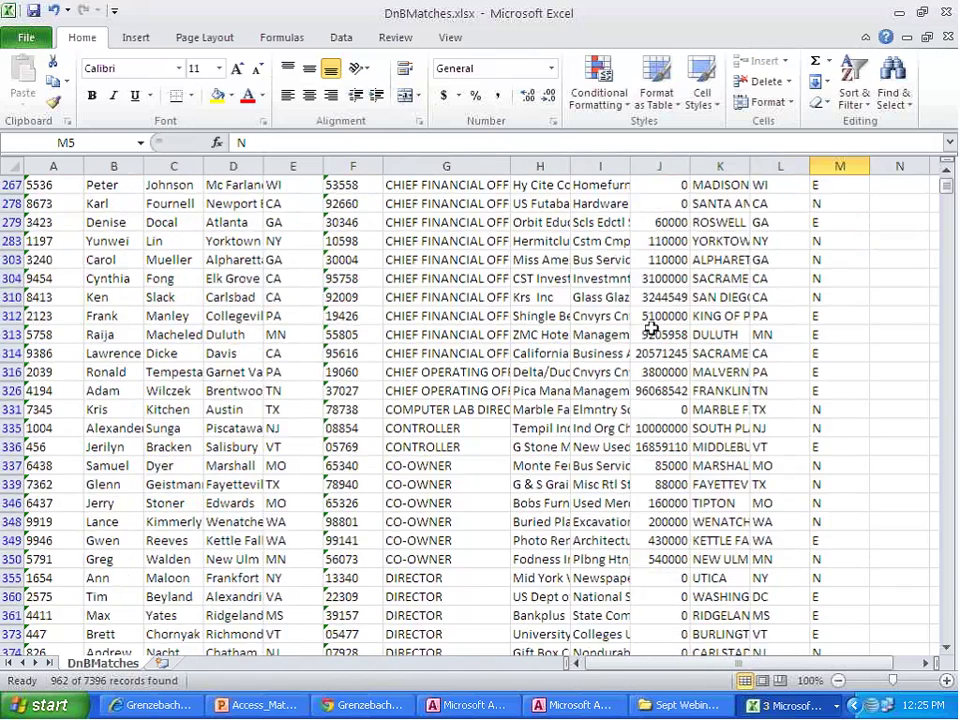
{"action": "scroll", "coordinate": [651, 328], "scroll_direction": "down", "scroll_amount": 10}
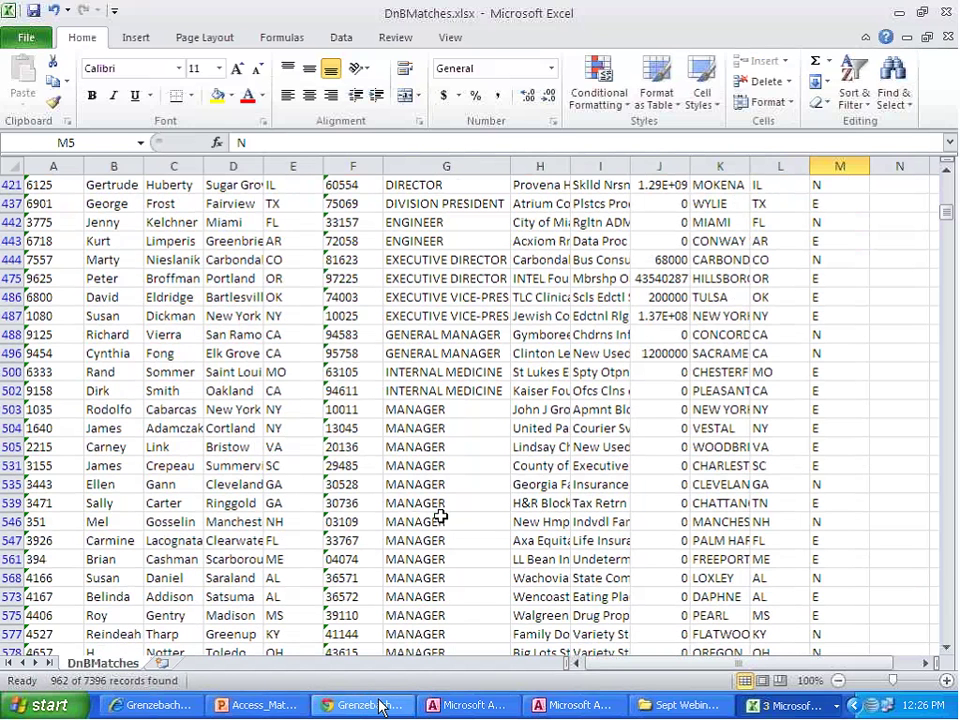
Step: Switch to Database3 in Access and start importing lexisNexis_3362_12152.txt from the Sept Webinar 2 folder into a new table
{"action": "left_click", "coordinate": [549, 708]}
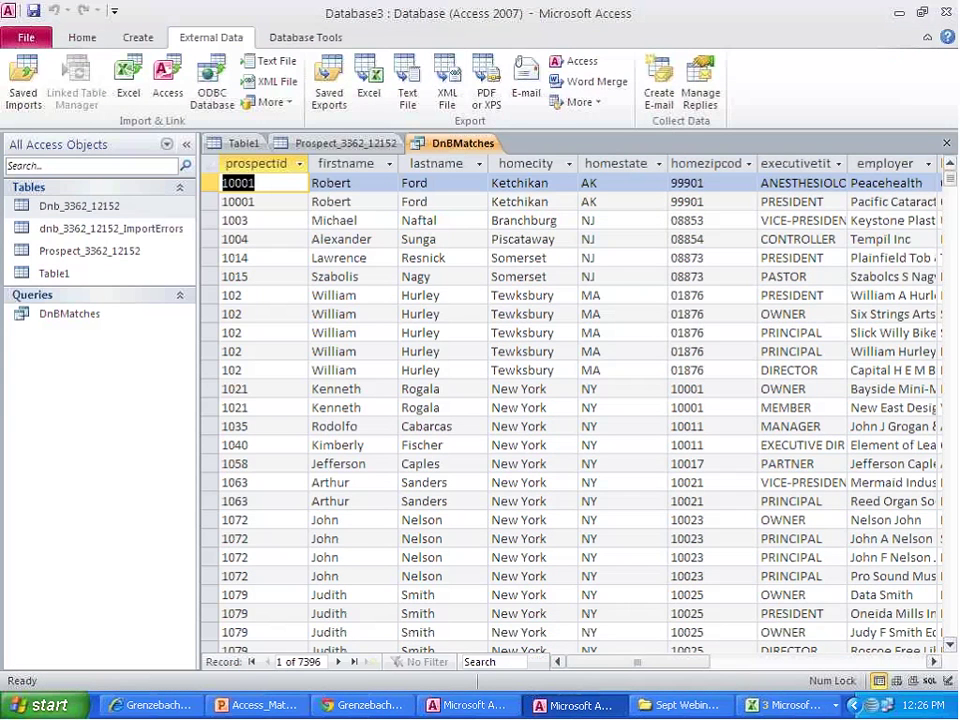
{"action": "left_click", "coordinate": [128, 262]}
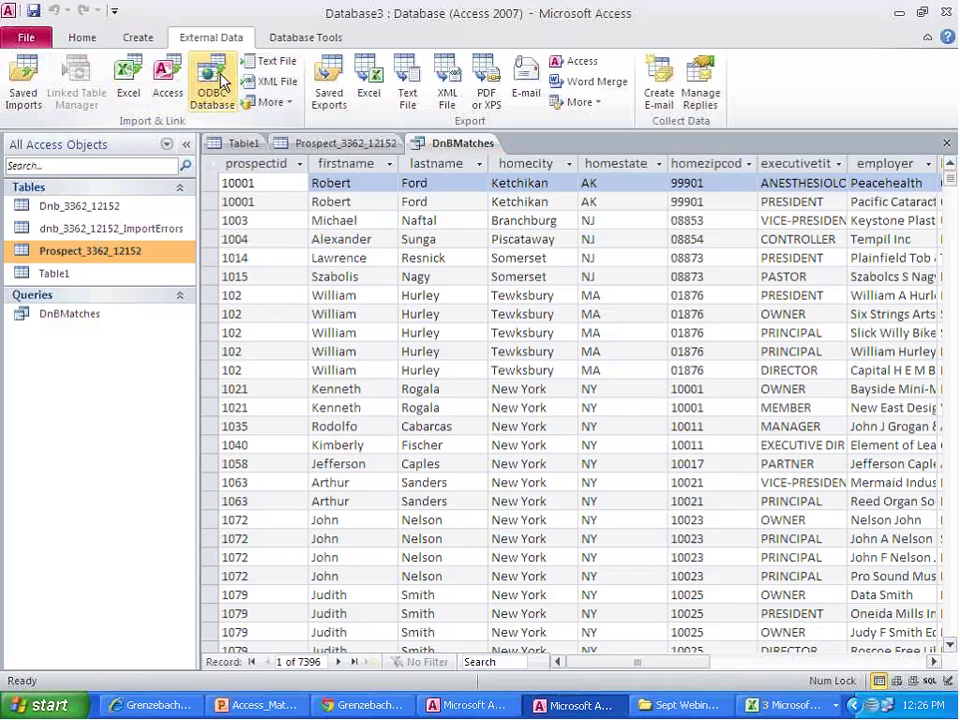
{"action": "left_click", "coordinate": [265, 64]}
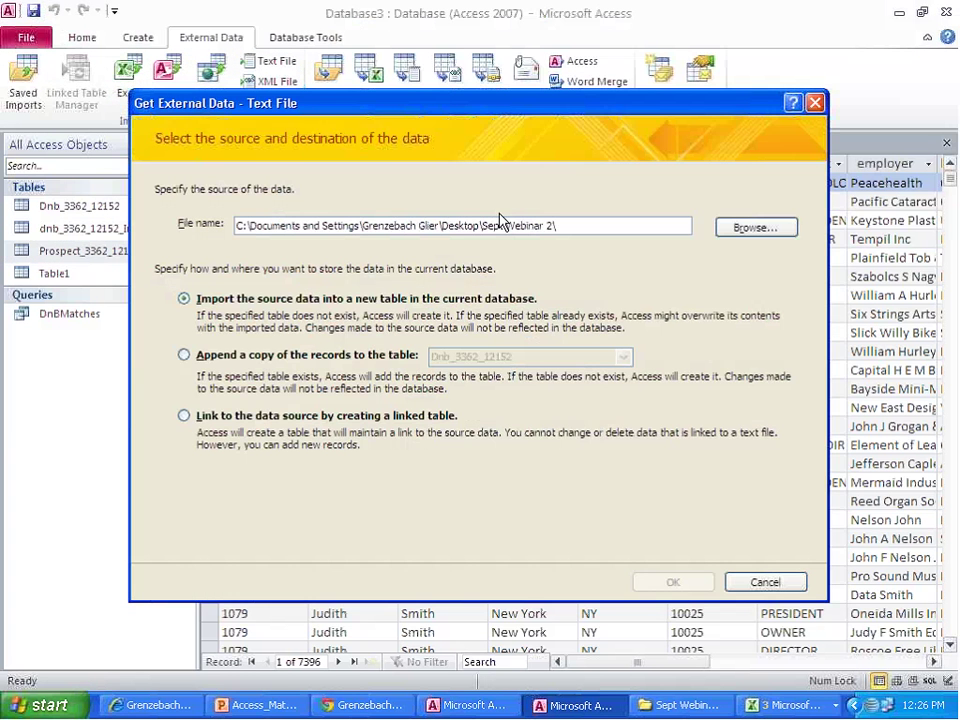
{"action": "left_click", "coordinate": [784, 232]}
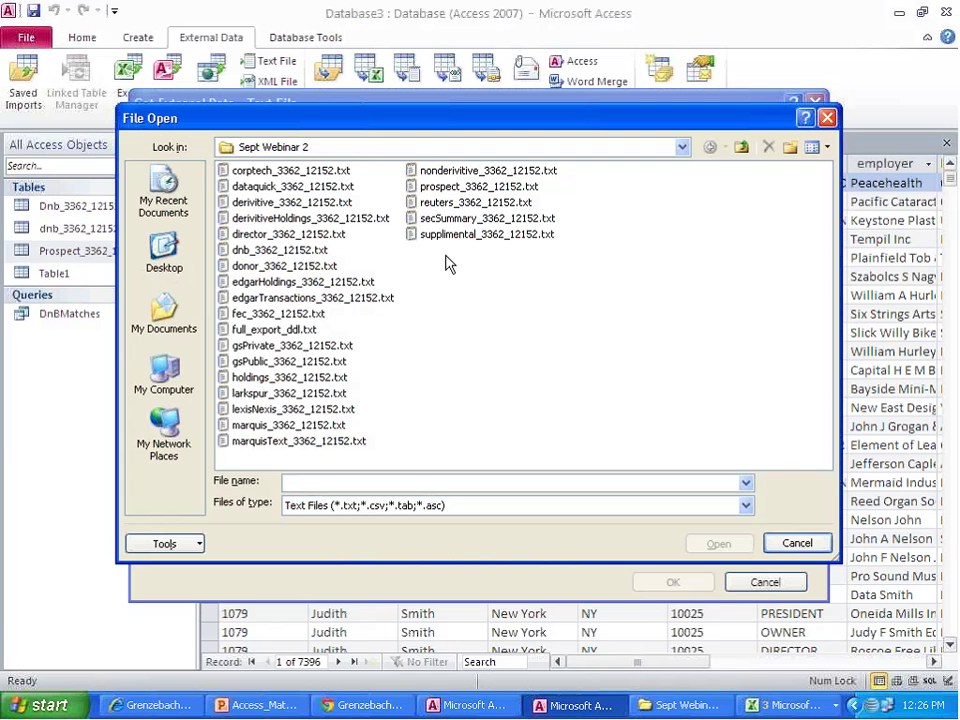
{"action": "left_click", "coordinate": [260, 410]}
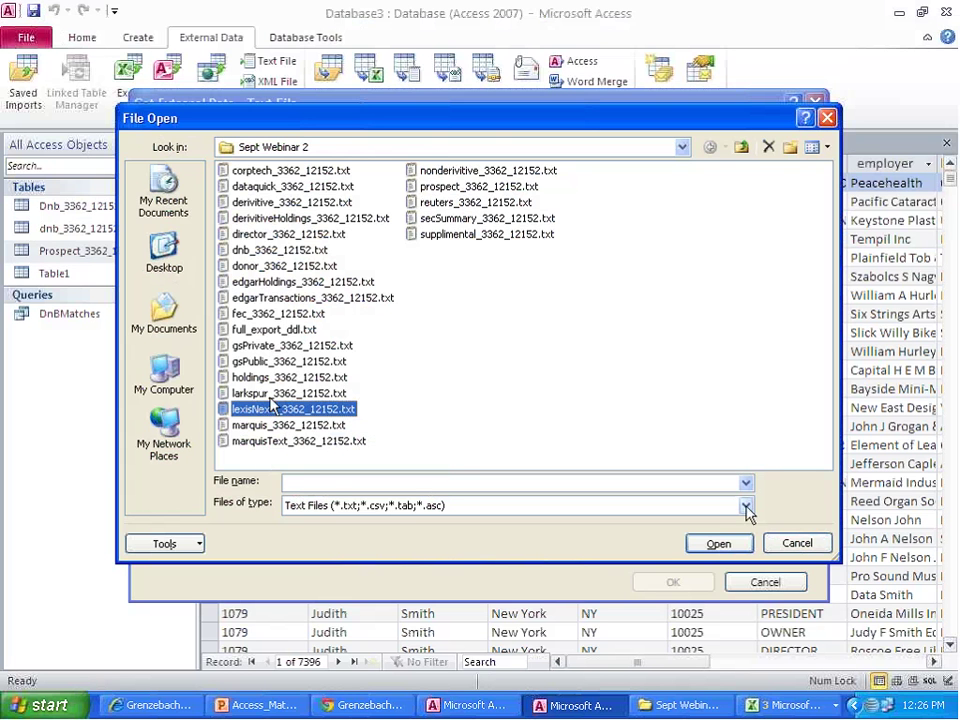
{"action": "left_click", "coordinate": [718, 545]}
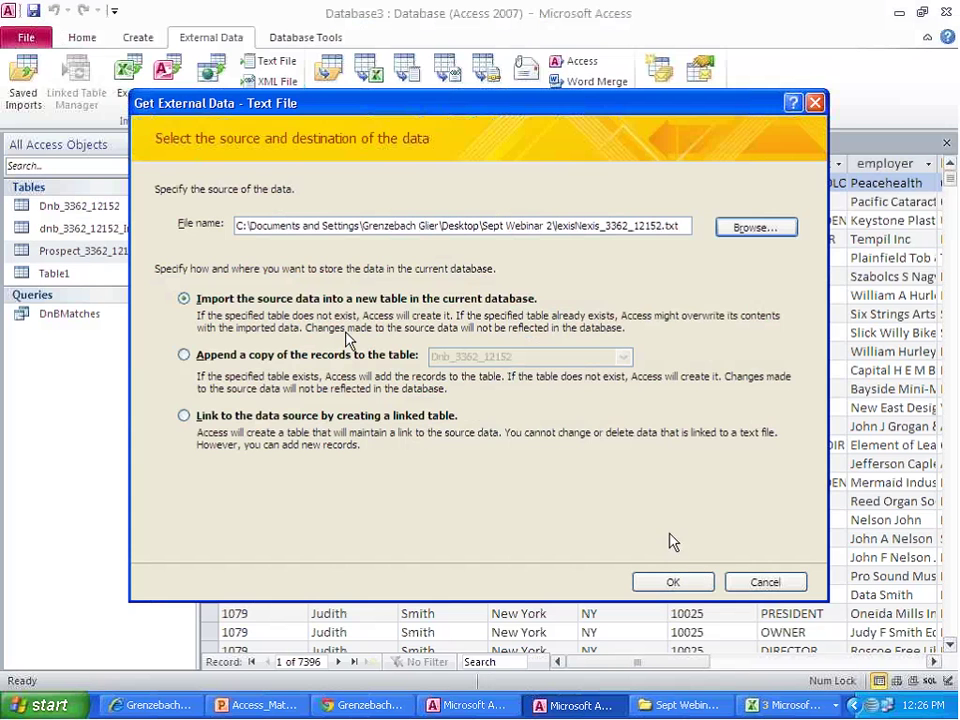
{"action": "left_click", "coordinate": [683, 581]}
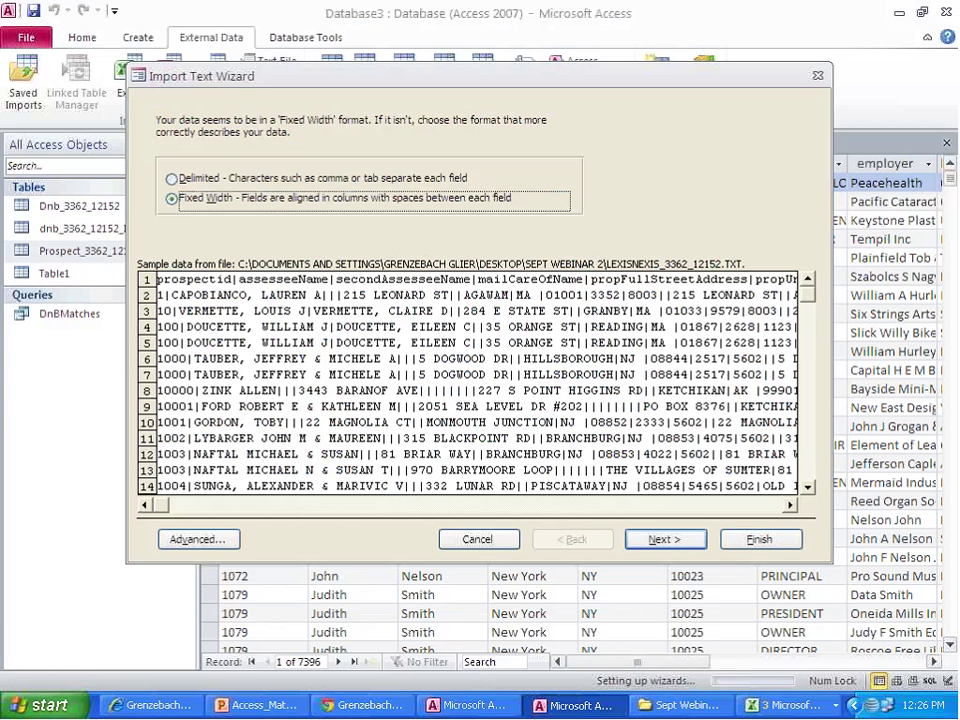
Step: Define the import as delimited text separated by the | character, with field names in the first row
{"action": "left_click", "coordinate": [209, 184]}
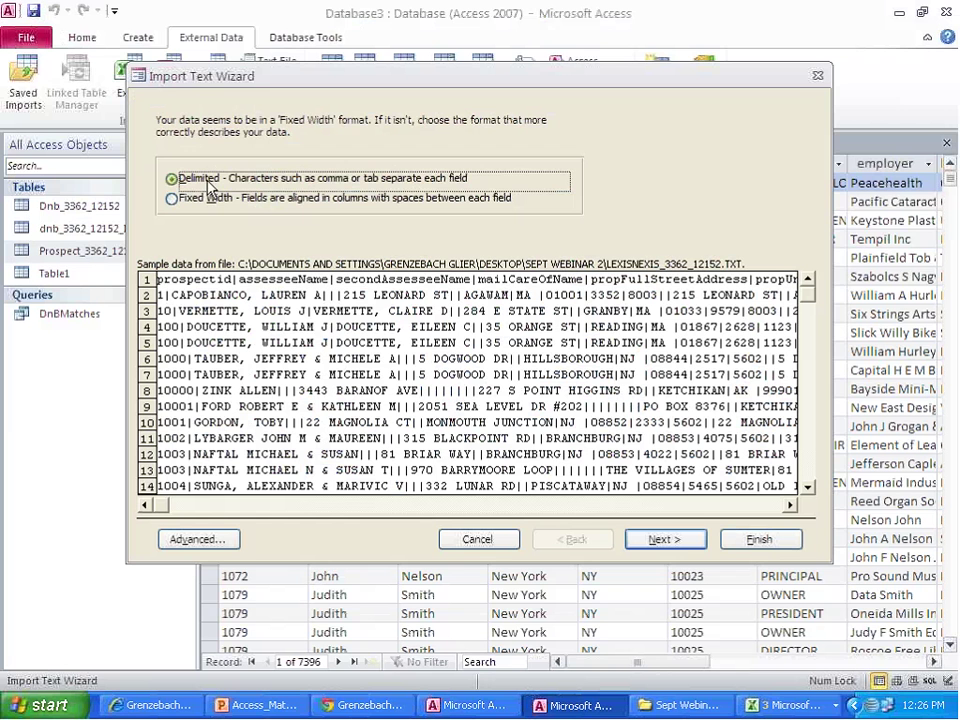
{"action": "left_click", "coordinate": [646, 537]}
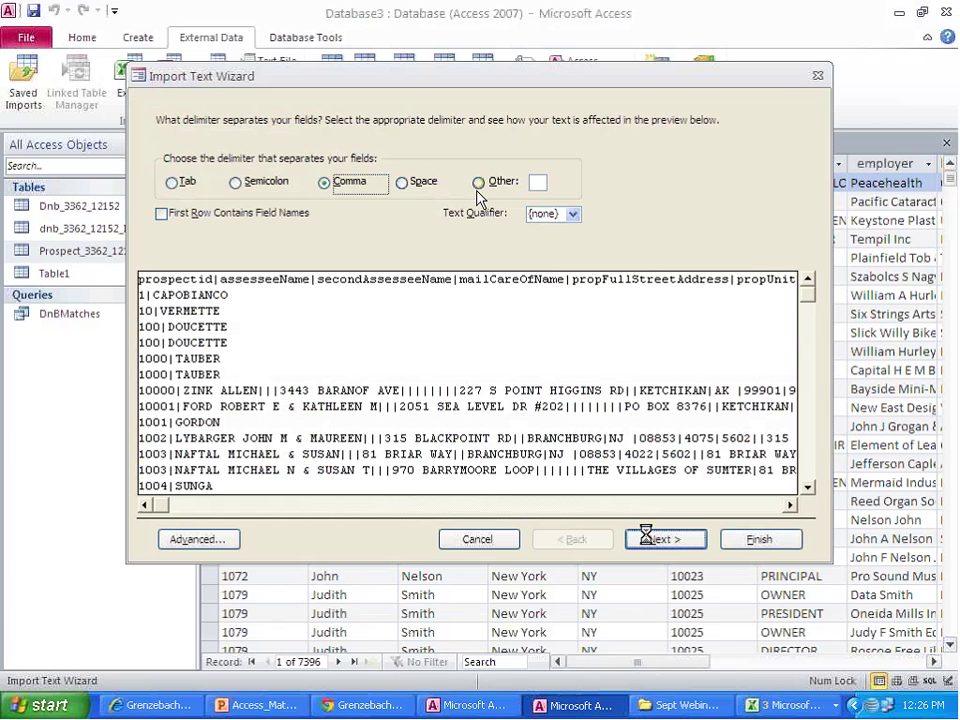
{"action": "left_click", "coordinate": [480, 186]}
{"action": "type", "text": "|"}
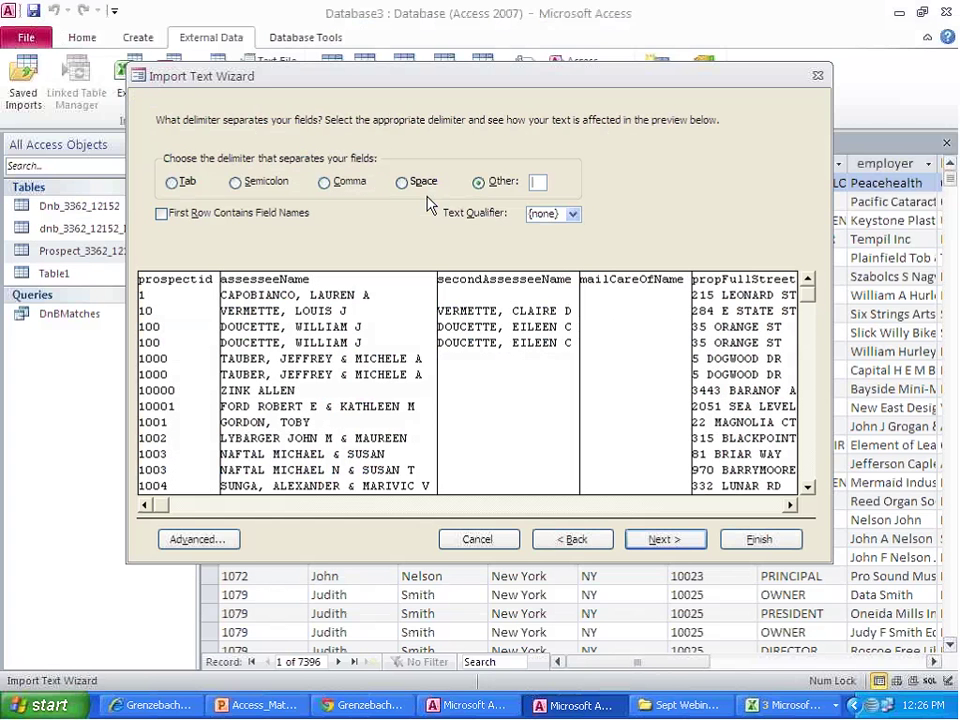
{"action": "left_click", "coordinate": [241, 222]}
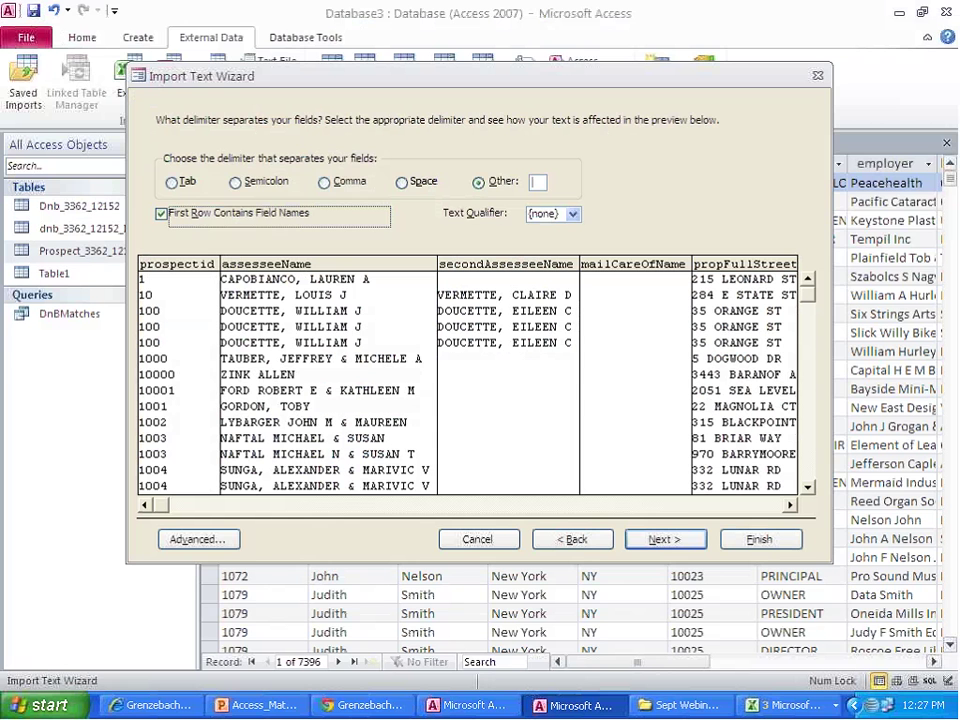
{"action": "left_click", "coordinate": [647, 536]}
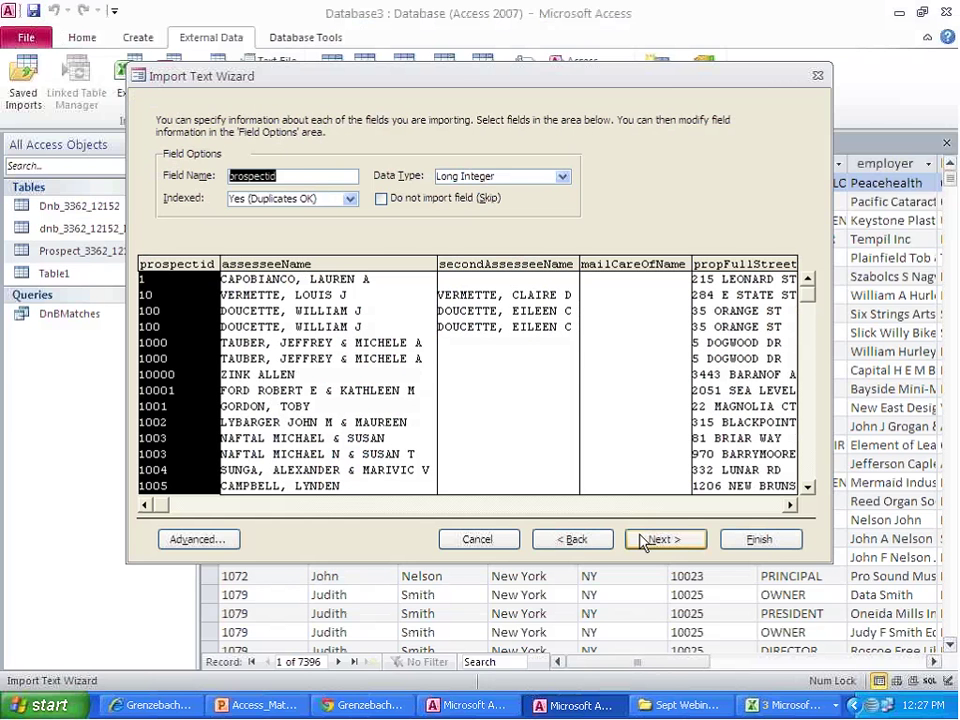
Step: Set the prospectid field's data type to Text in the LexisNexis import specification
{"action": "left_click", "coordinate": [228, 540]}
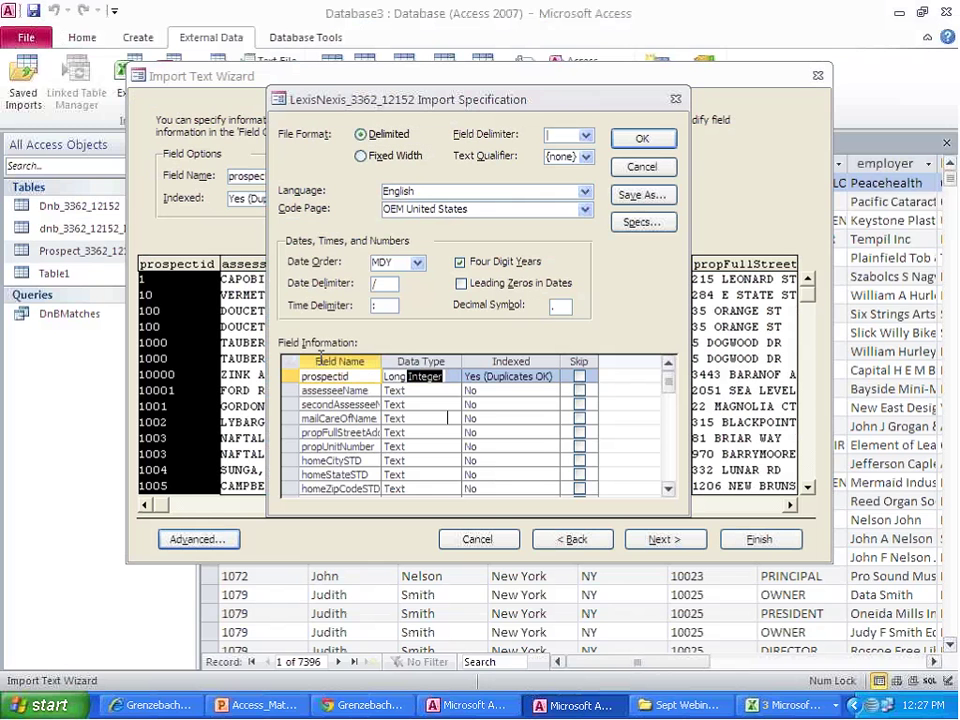
{"action": "left_click", "coordinate": [420, 376]}
{"action": "type", "text": "text"}
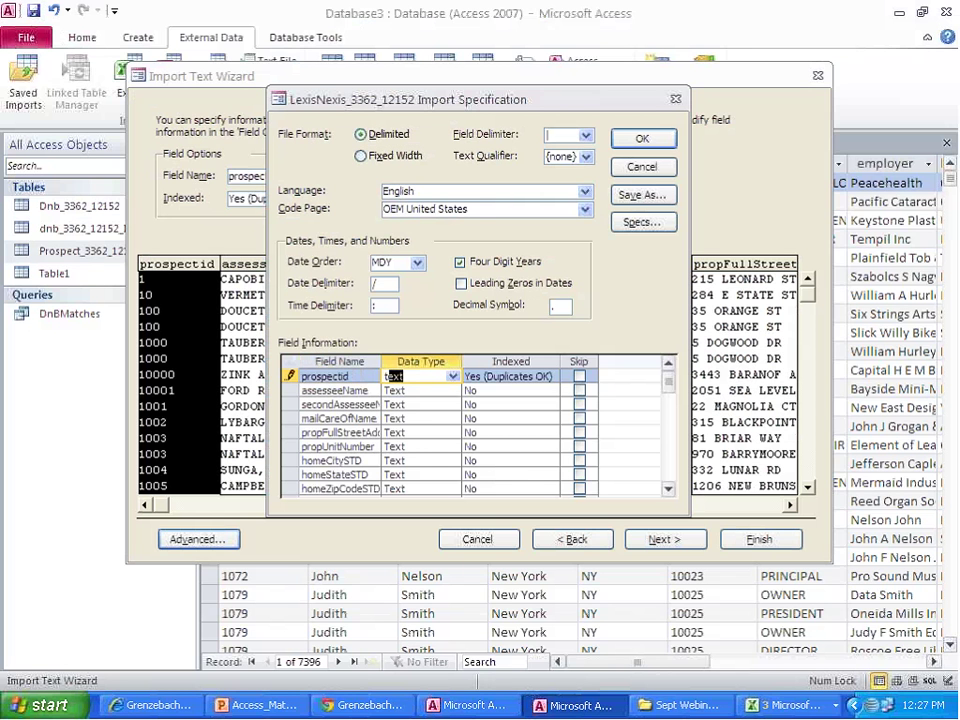
{"action": "left_click", "coordinate": [640, 140]}
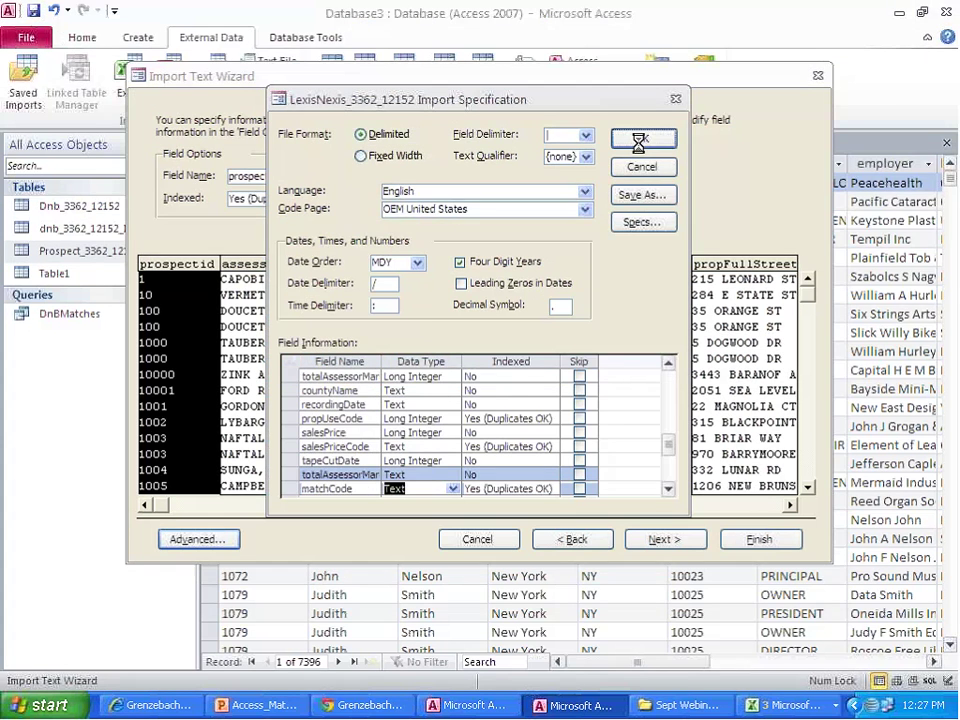
Step: Finish the import as LexisNexis_3362_12152 with no primary key, without saving the import steps
{"action": "left_click", "coordinate": [661, 541]}
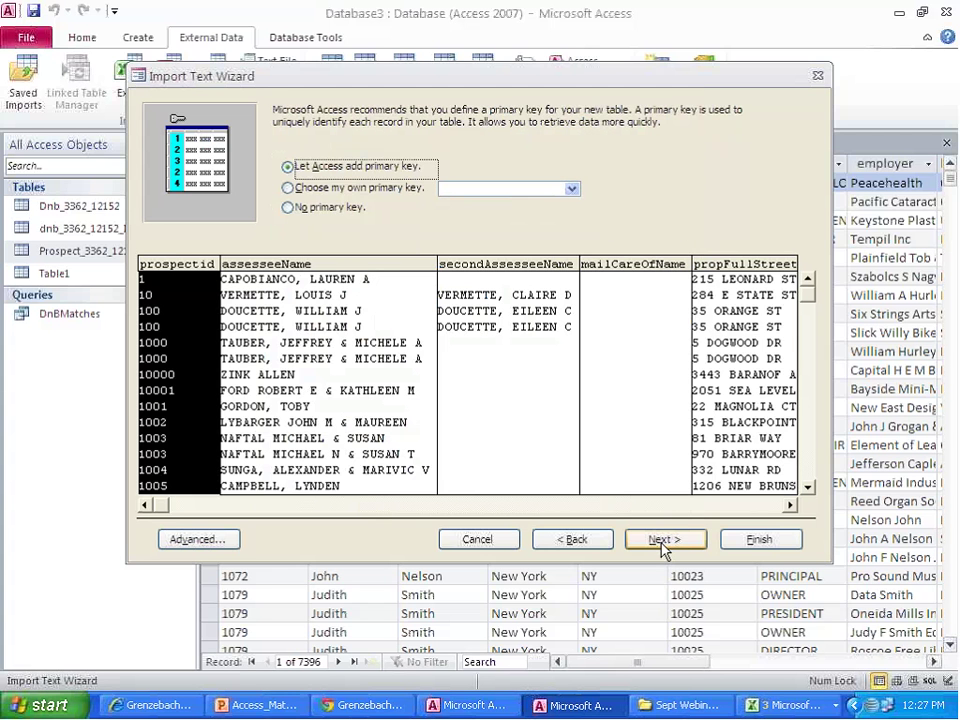
{"action": "left_click", "coordinate": [309, 205]}
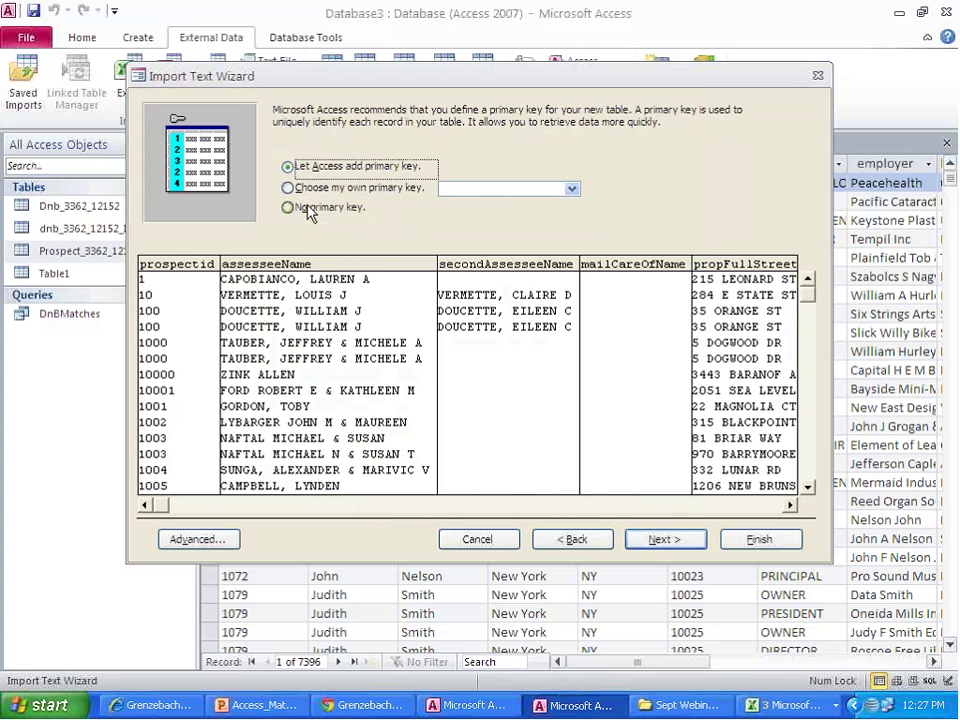
{"action": "left_click", "coordinate": [667, 541]}
{"action": "left_click", "coordinate": [779, 543]}
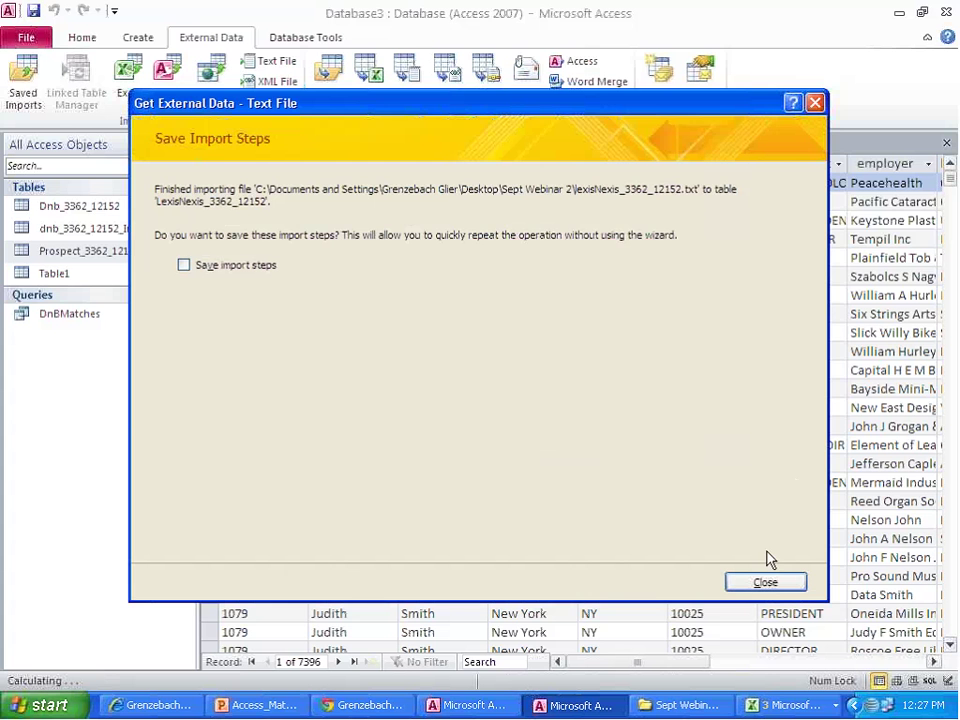
{"action": "left_click", "coordinate": [762, 579]}
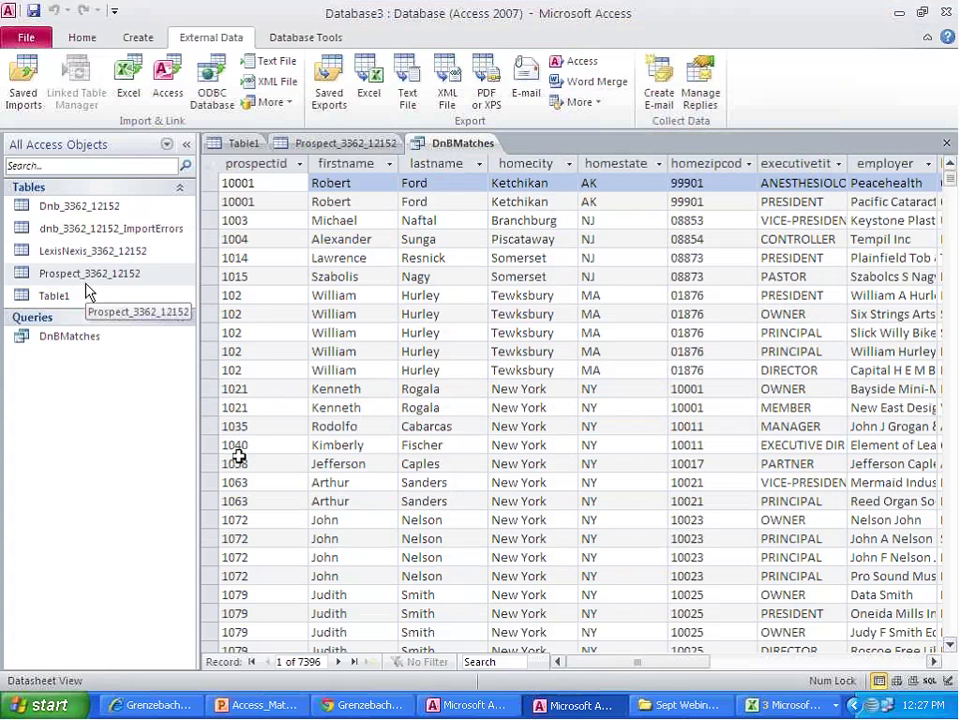
Step: Create a new query design containing the Prospect_3362_12152 and LexisNexis_3362_12152 tables
{"action": "left_click", "coordinate": [100, 253]}
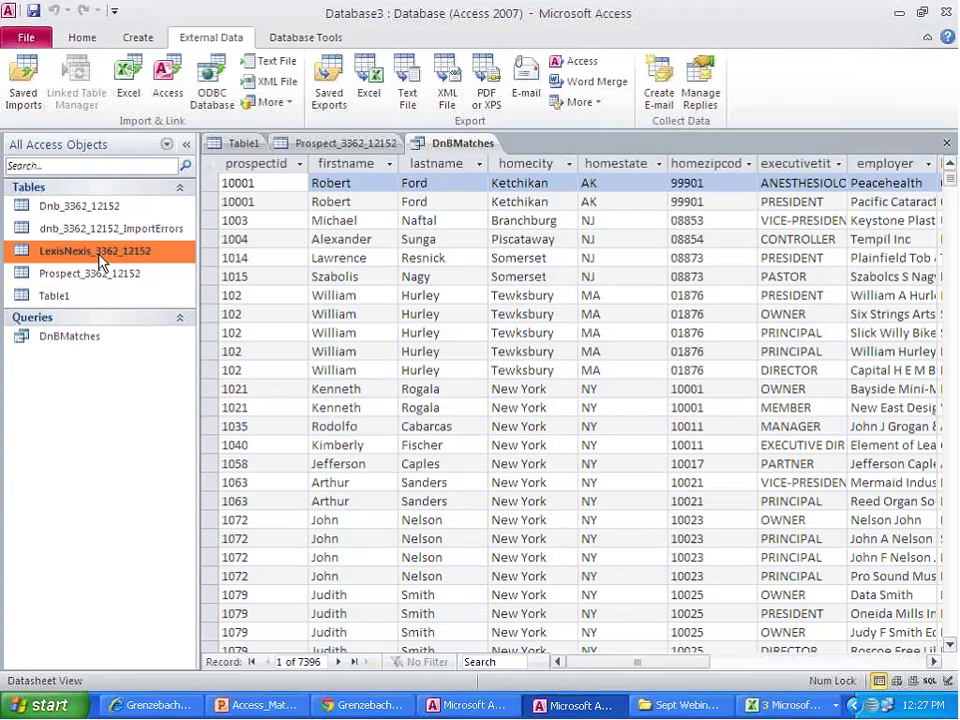
{"action": "left_click", "coordinate": [148, 40]}
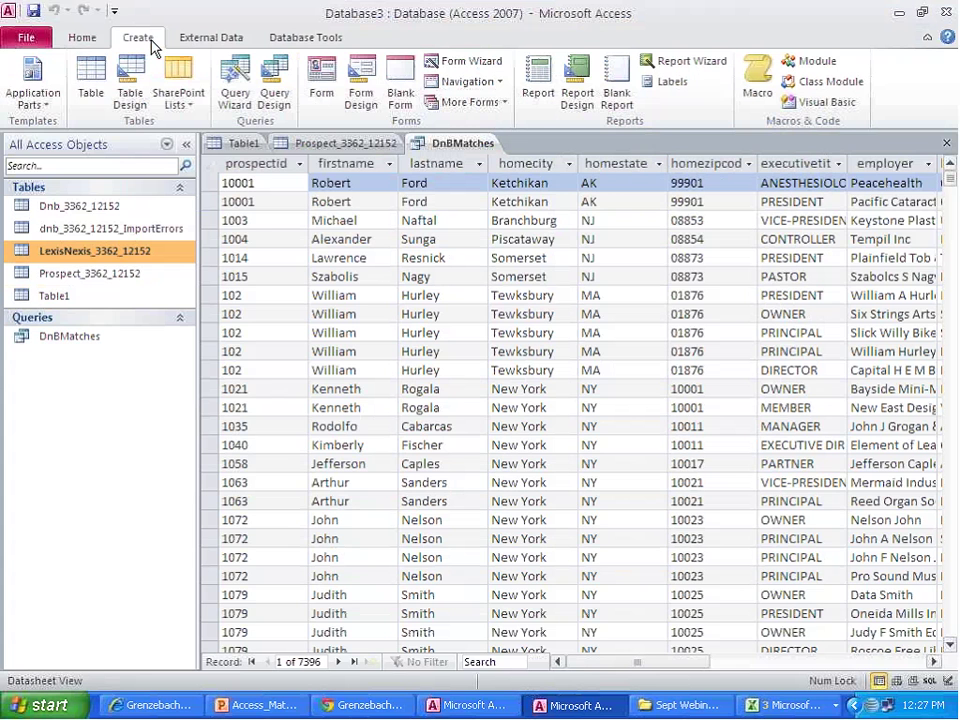
{"action": "left_click", "coordinate": [287, 108]}
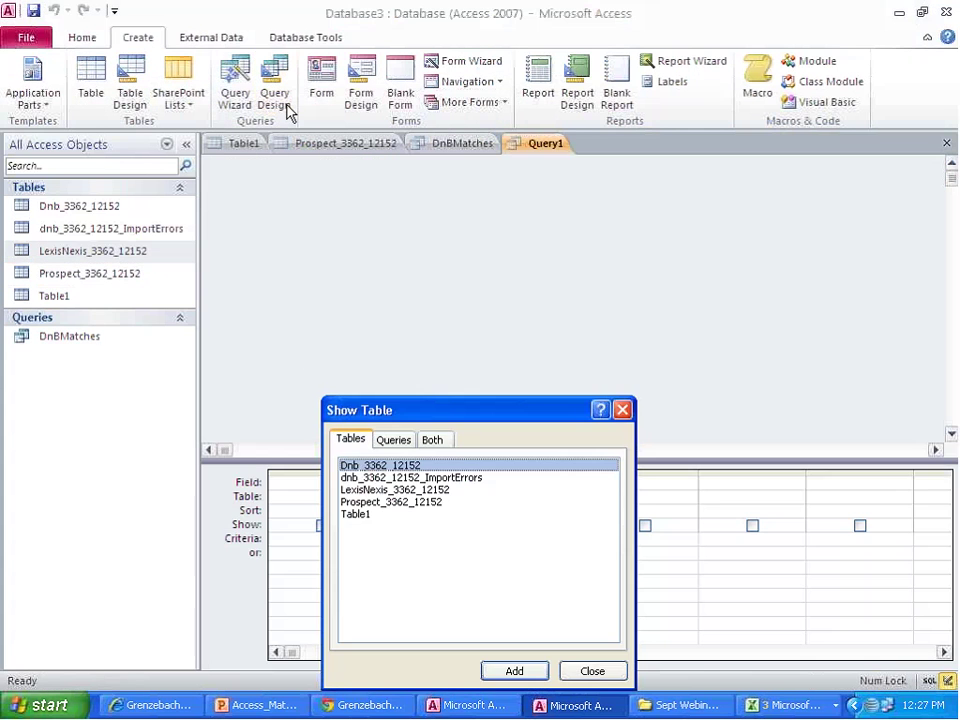
{"action": "double_click", "coordinate": [389, 503]}
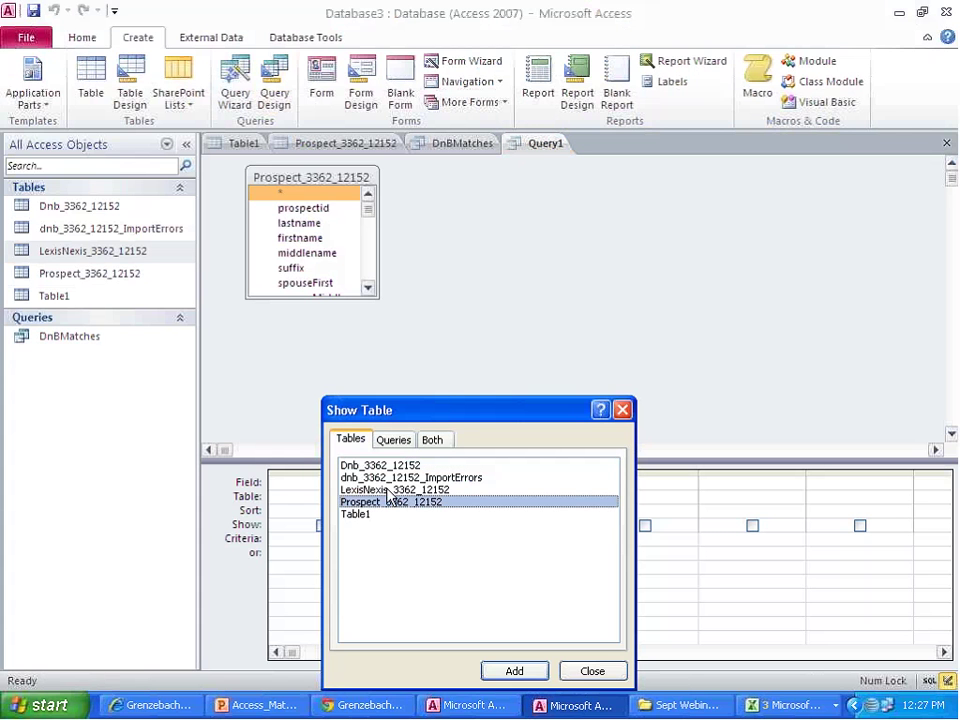
{"action": "left_click", "coordinate": [388, 490]}
{"action": "double_click", "coordinate": [388, 491]}
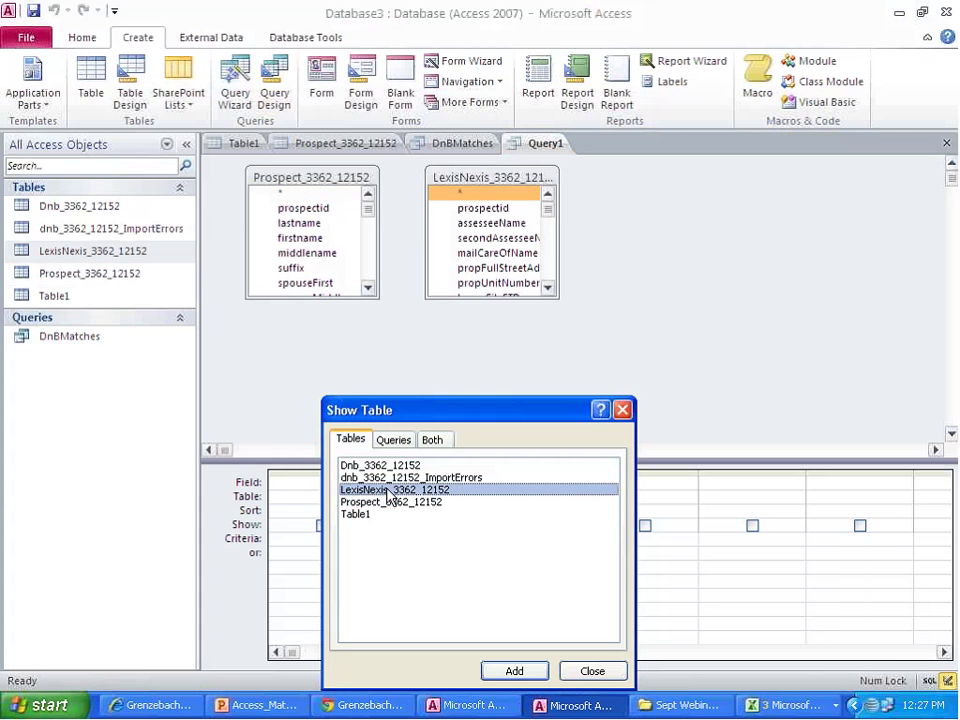
{"action": "left_click", "coordinate": [575, 672]}
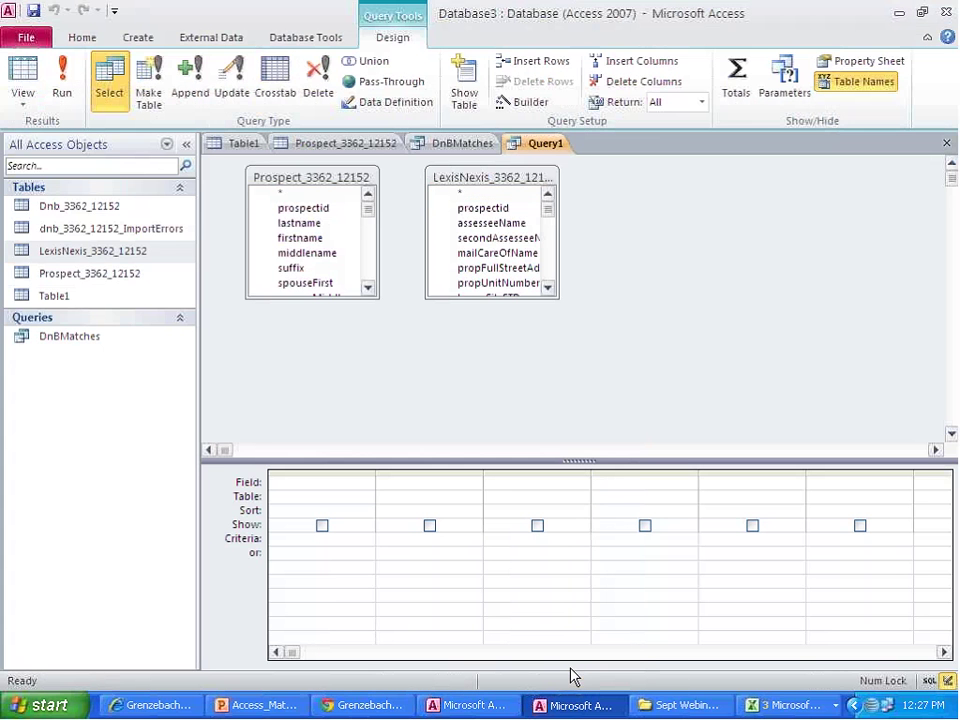
Step: Join the Prospect and LexisNexis tables on prospectid and lengthen both field lists to show more fields
{"action": "left_click", "coordinate": [285, 210]}
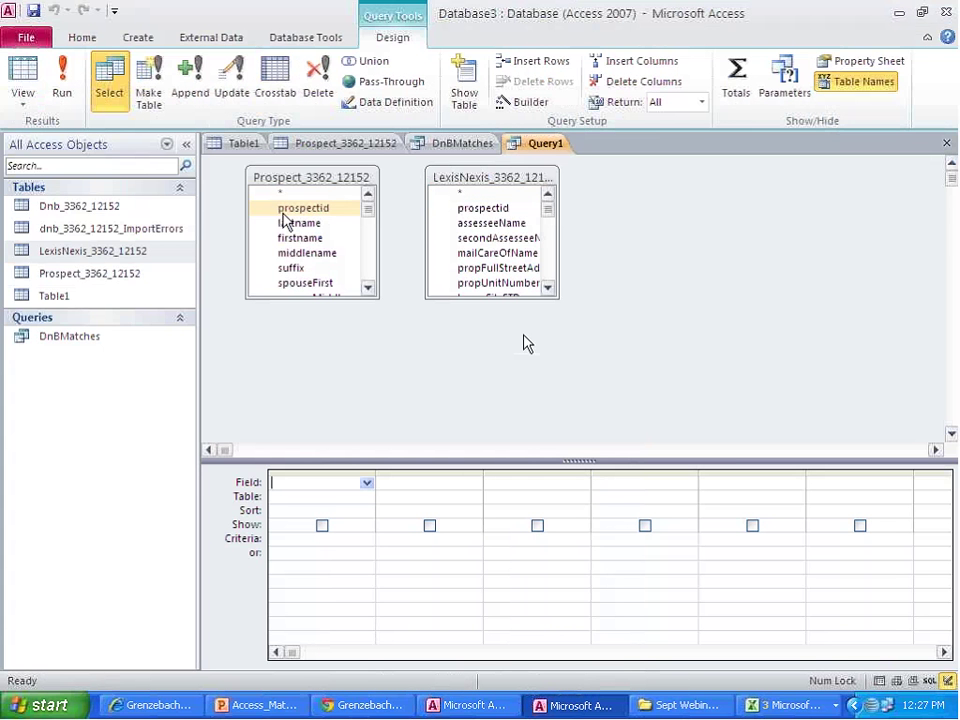
{"action": "left_click_drag", "start_coordinate": [285, 220], "coordinate": [463, 212]}
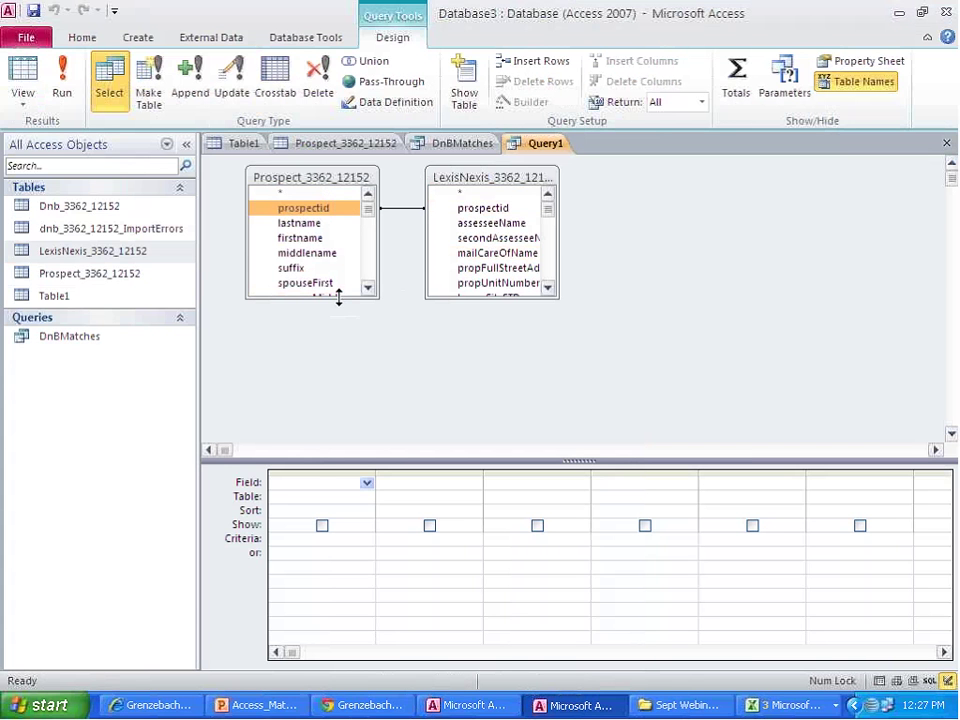
{"action": "left_click_drag", "start_coordinate": [339, 297], "coordinate": [330, 408]}
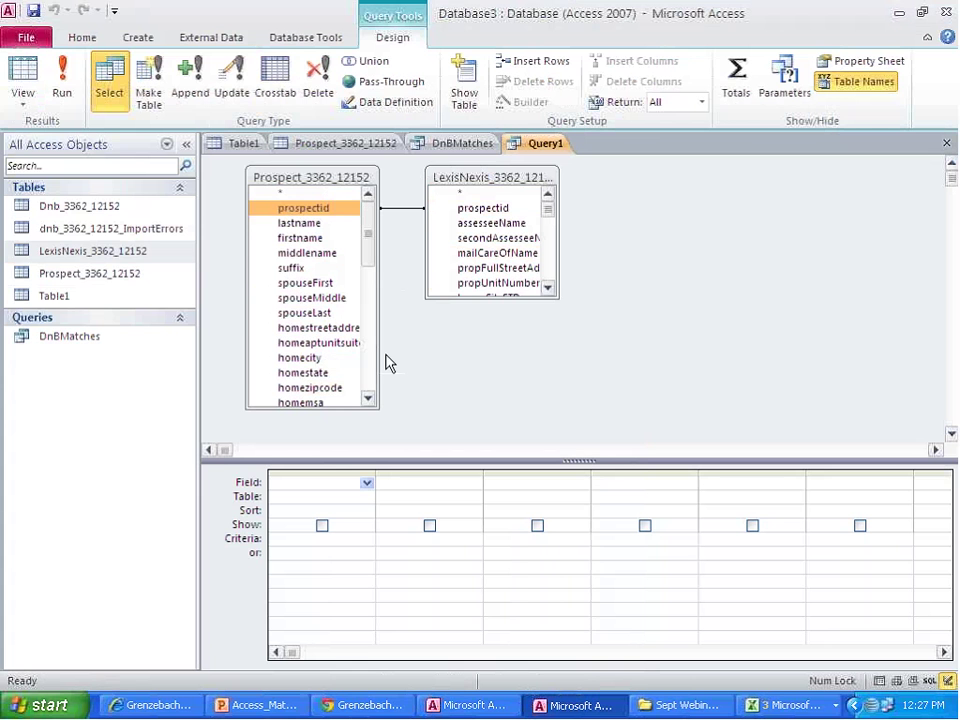
{"action": "left_click", "coordinate": [470, 283]}
{"action": "left_click", "coordinate": [457, 298]}
{"action": "left_click_drag", "start_coordinate": [457, 298], "coordinate": [454, 401]}
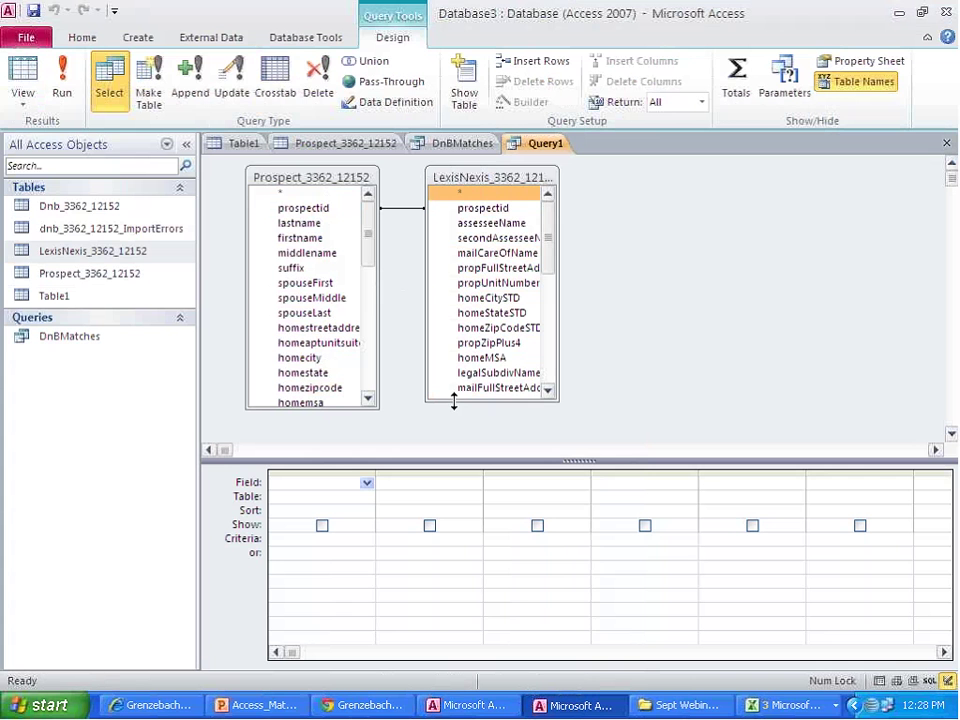
Step: Add prospectid, firstname, lastname, homecity and homestate from the Prospect table to the query
{"action": "double_click", "coordinate": [321, 210]}
{"action": "double_click", "coordinate": [314, 229]}
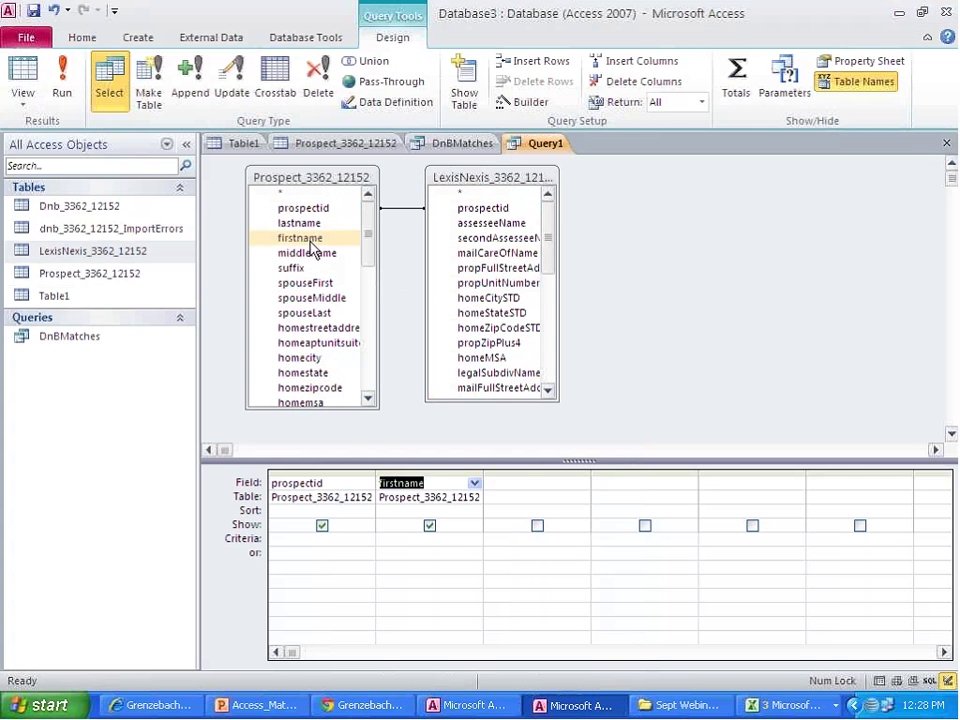
{"action": "double_click", "coordinate": [317, 225]}
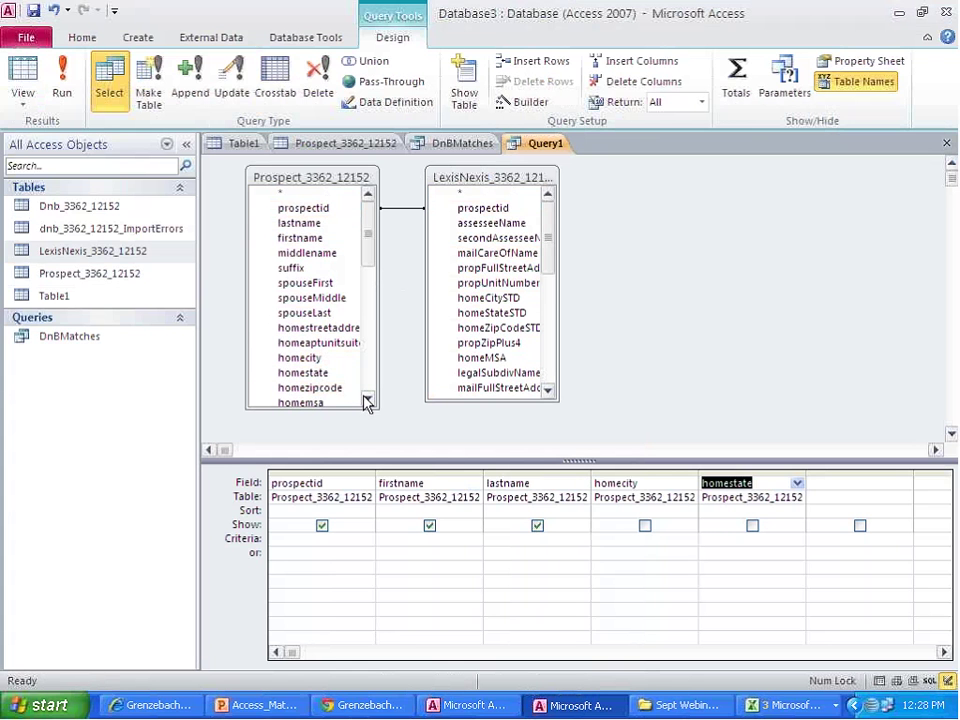
{"action": "left_click", "coordinate": [366, 400]}
{"action": "left_click", "coordinate": [366, 400]}
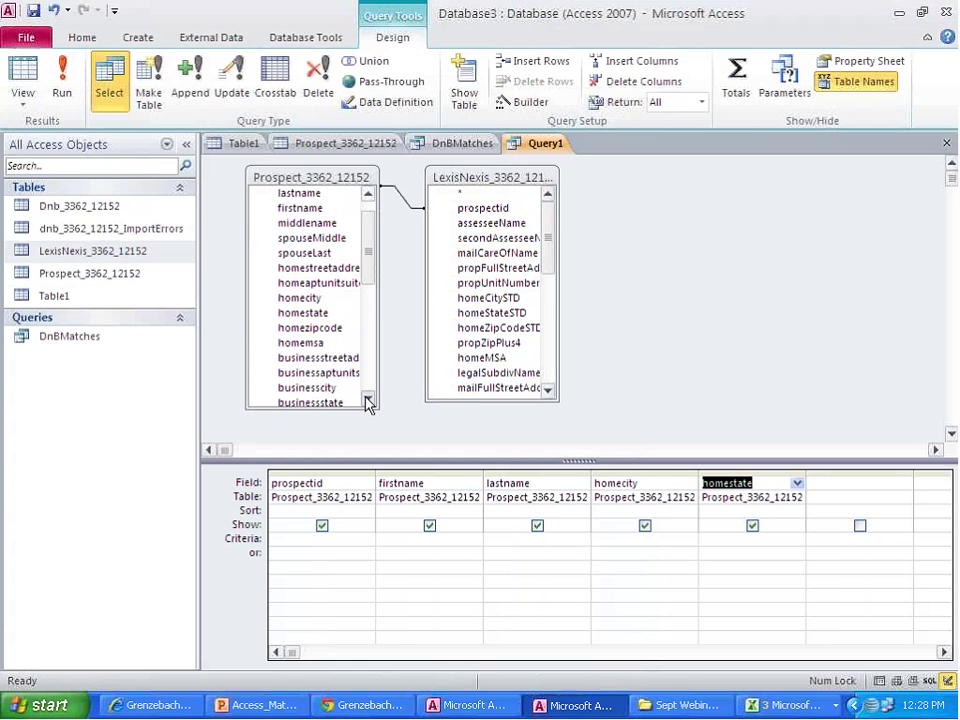
{"action": "left_click", "coordinate": [366, 400]}
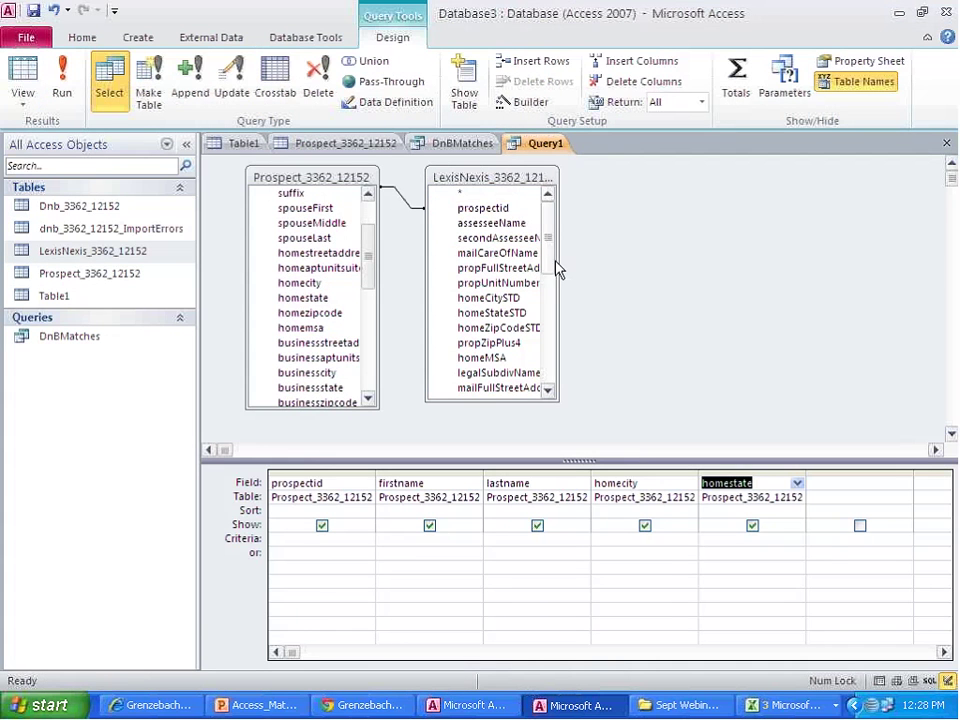
Step: Widen the LexisNexis field list and add assesseeName, propFullStreetAddress, homeCitySTD and homeStateSTD to the query
{"action": "left_click_drag", "start_coordinate": [557, 268], "coordinate": [657, 268]}
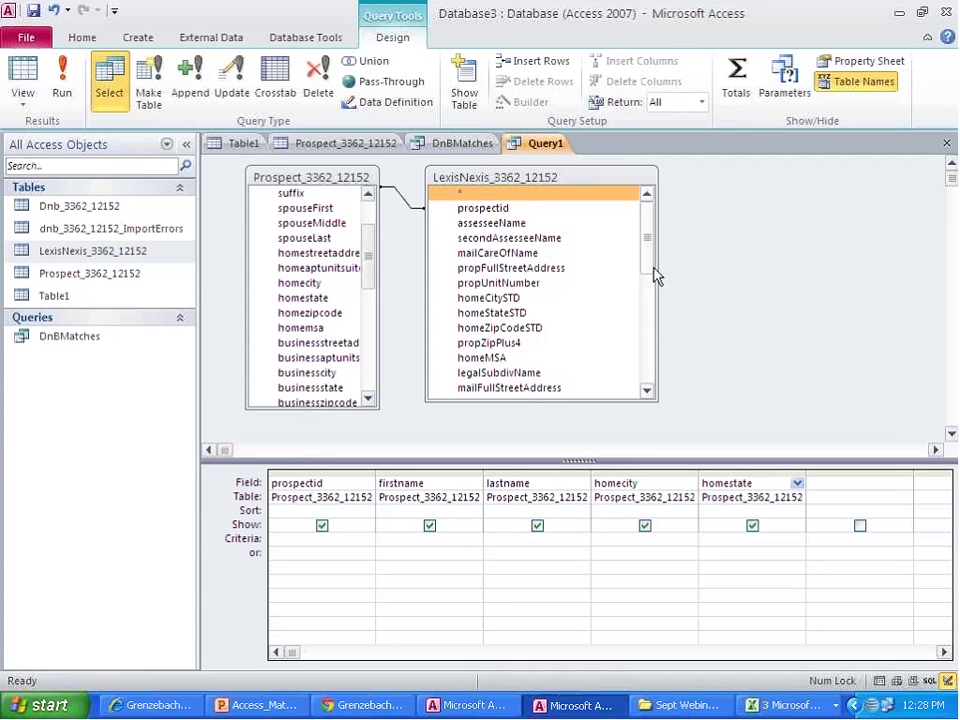
{"action": "left_click", "coordinate": [610, 285]}
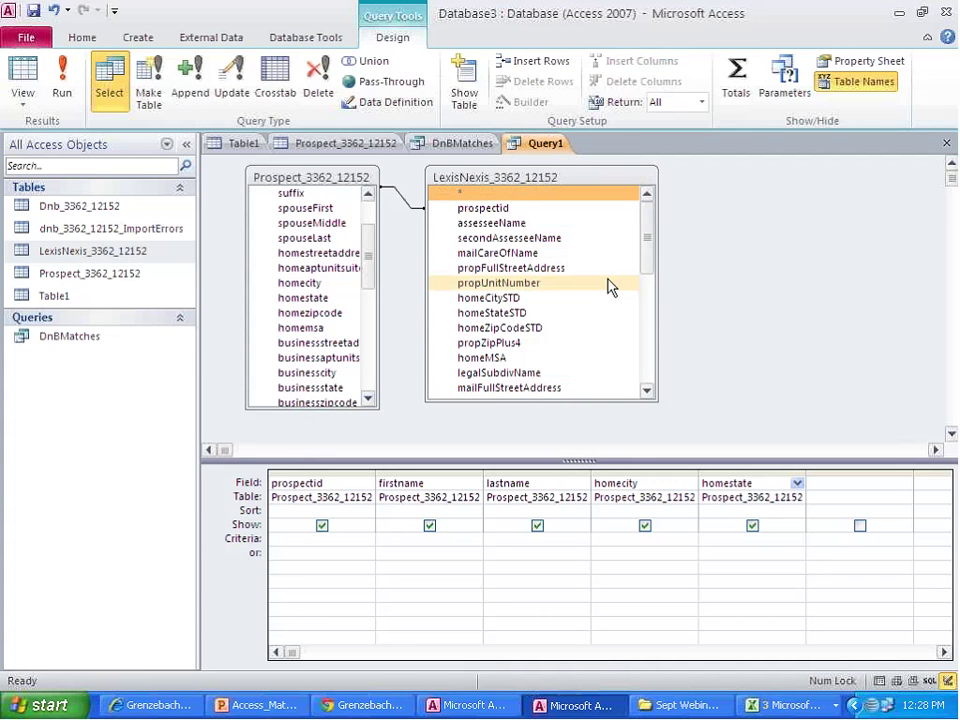
{"action": "left_click", "coordinate": [525, 253]}
{"action": "double_click", "coordinate": [570, 224]}
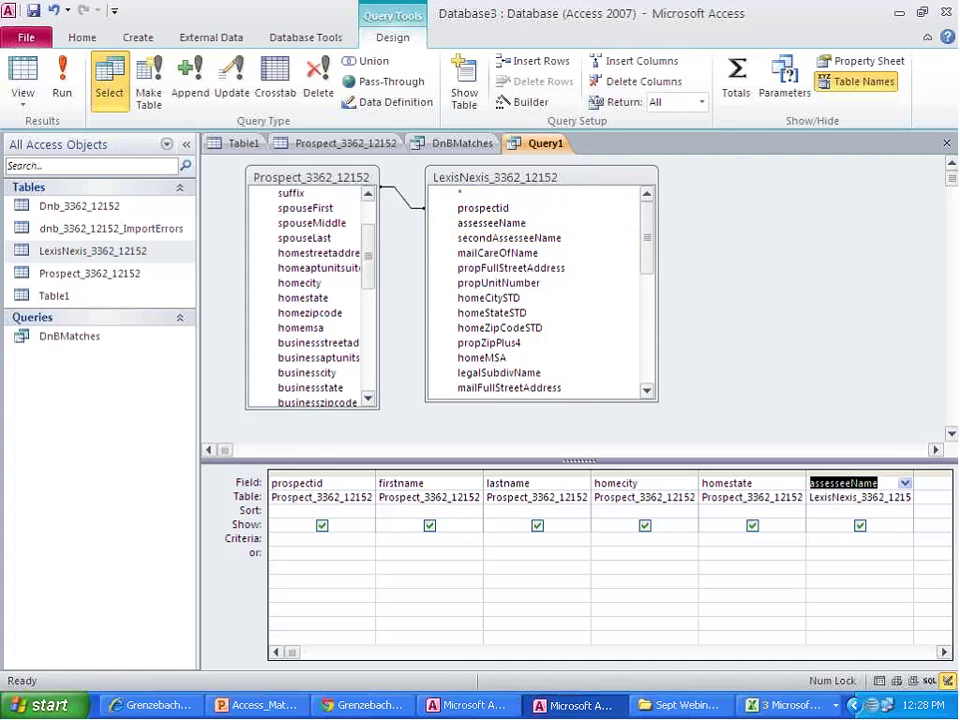
{"action": "left_click", "coordinate": [568, 276]}
{"action": "double_click", "coordinate": [568, 276]}
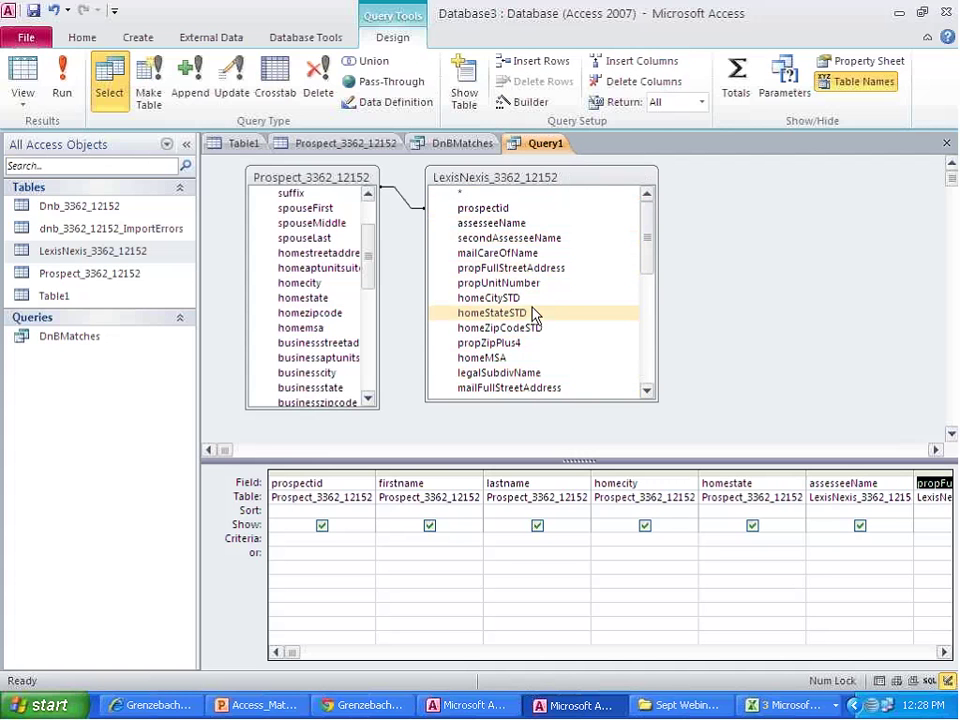
Step: Add assessedValueLand, totalAssessedValue, a partial assessorMarketValue field and totalAssessorMarketValue from the LexisNexis table to the query
{"action": "left_click", "coordinate": [645, 391]}
{"action": "left_click", "coordinate": [645, 392]}
{"action": "left_click", "coordinate": [645, 392]}
{"action": "left_click", "coordinate": [645, 392]}
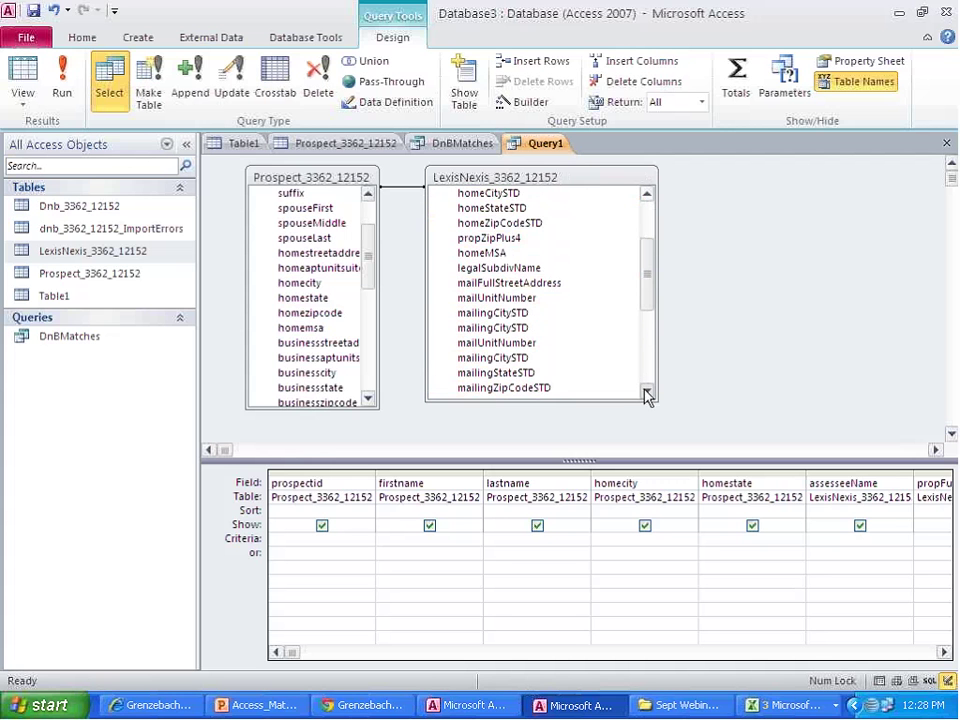
{"action": "left_click", "coordinate": [645, 392]}
{"action": "left_click", "coordinate": [645, 392]}
{"action": "left_click", "coordinate": [645, 392]}
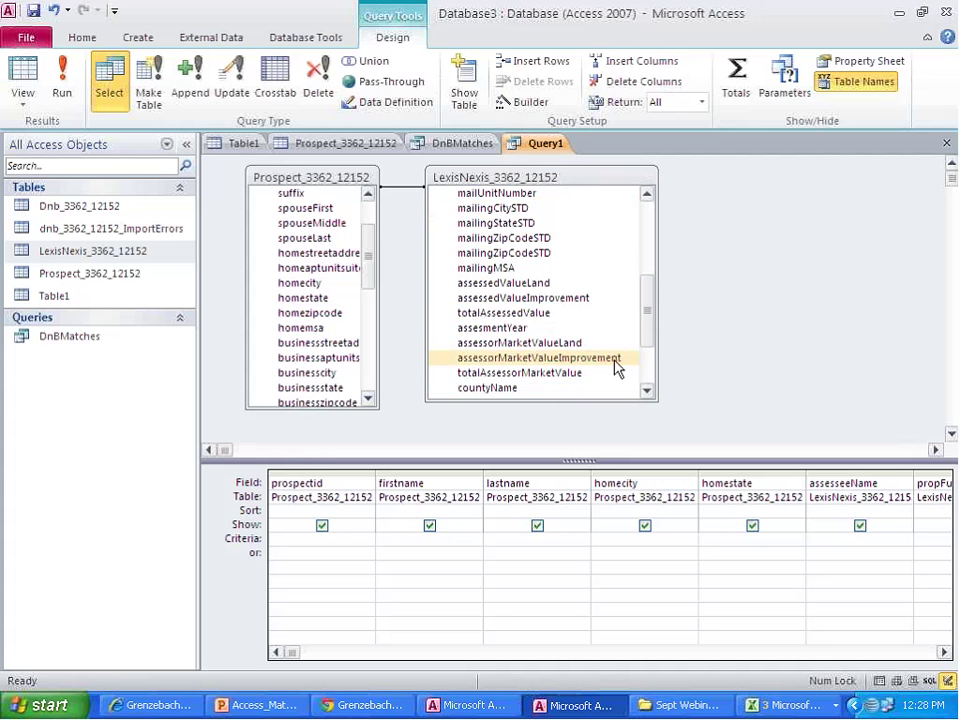
{"action": "left_click", "coordinate": [585, 313]}
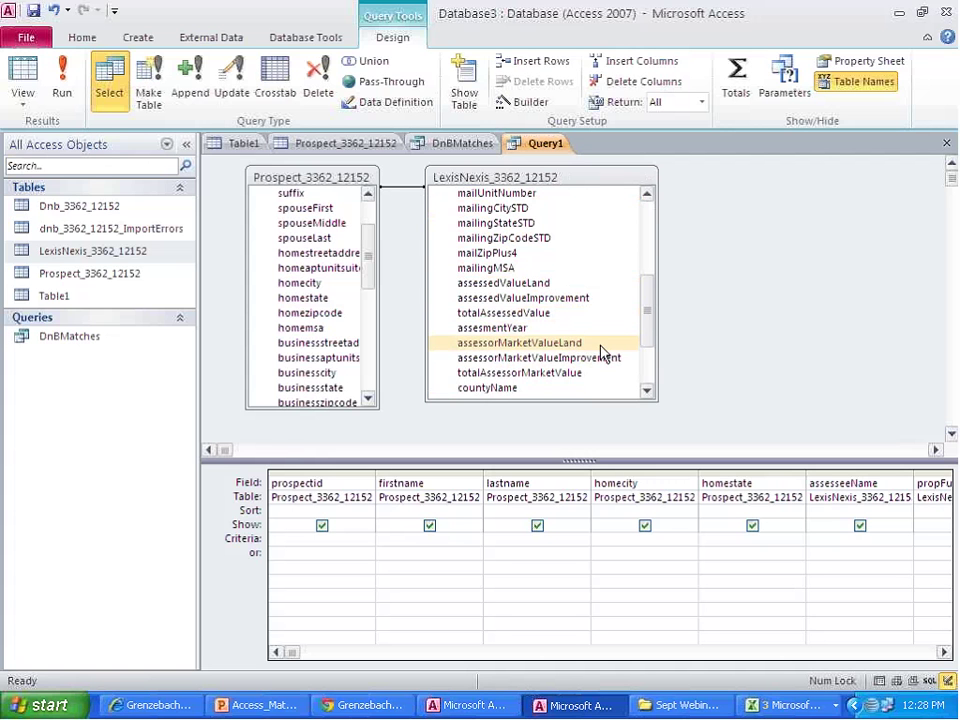
{"action": "scroll", "coordinate": [645, 333], "scroll_direction": "down", "scroll_amount": 1}
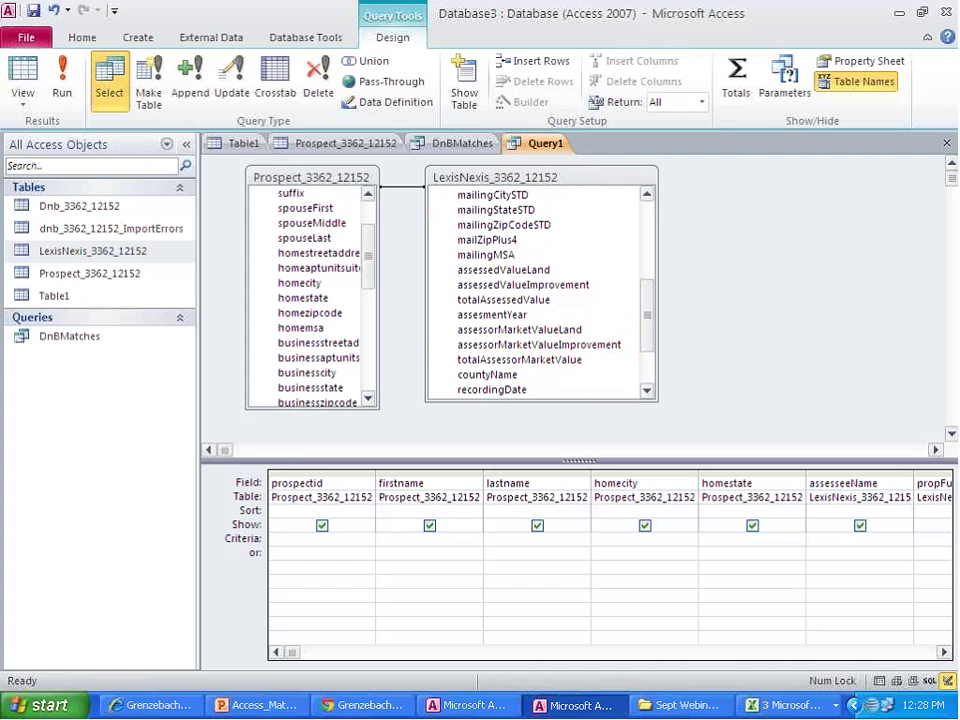
Step: Delete the partial assessorMarketValue column between totalAssessedValue and totalAssessorMarketValue from the query grid
{"action": "left_click", "coordinate": [944, 652]}
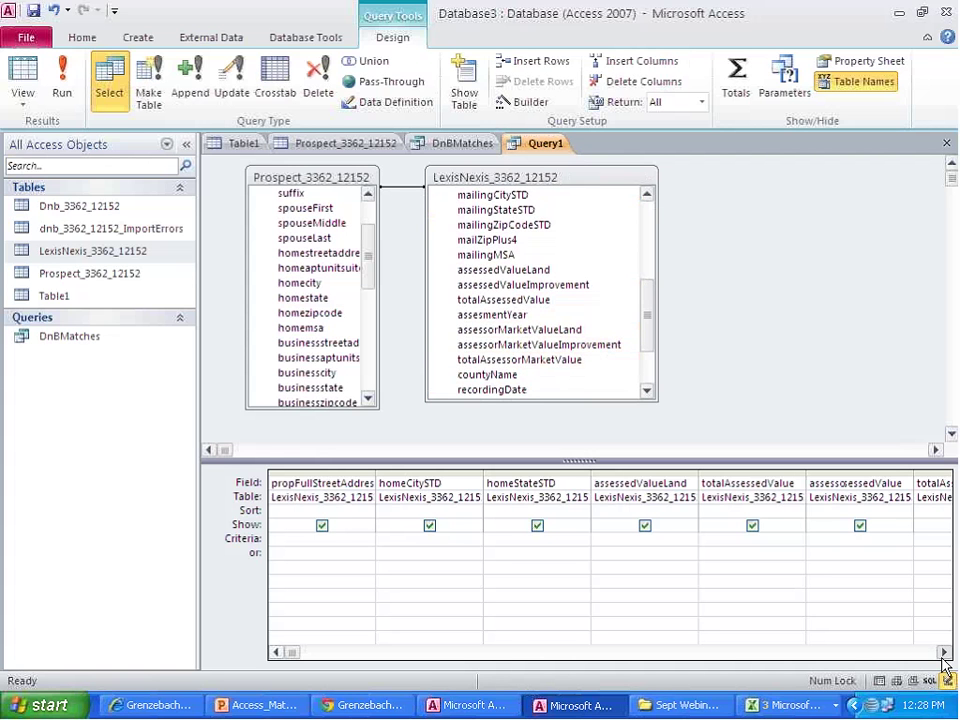
{"action": "left_click", "coordinate": [944, 652]}
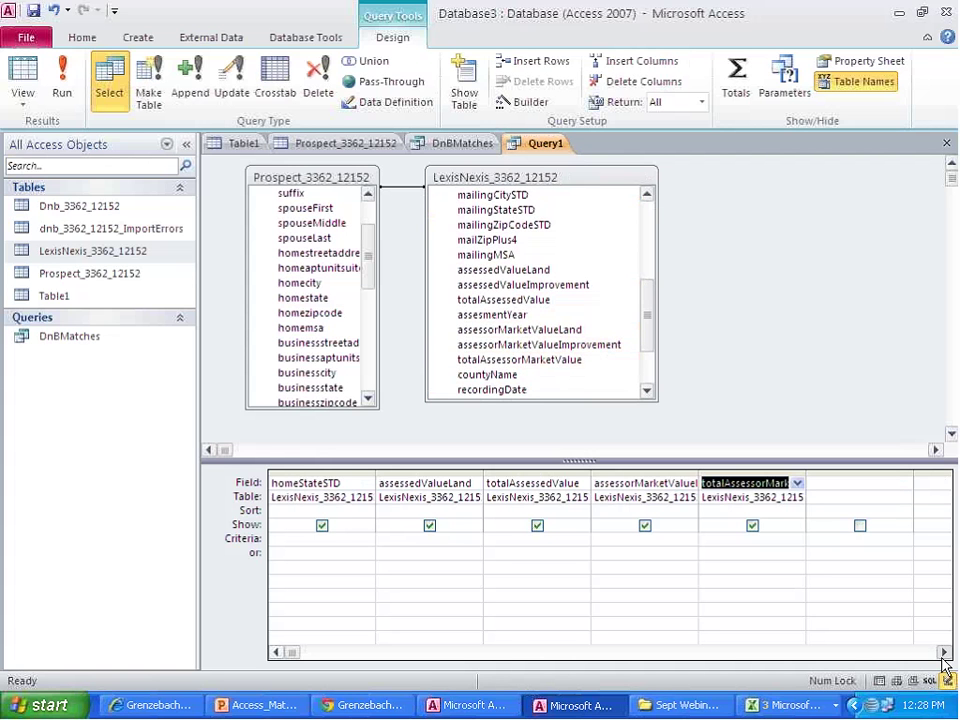
{"action": "left_click", "coordinate": [634, 468]}
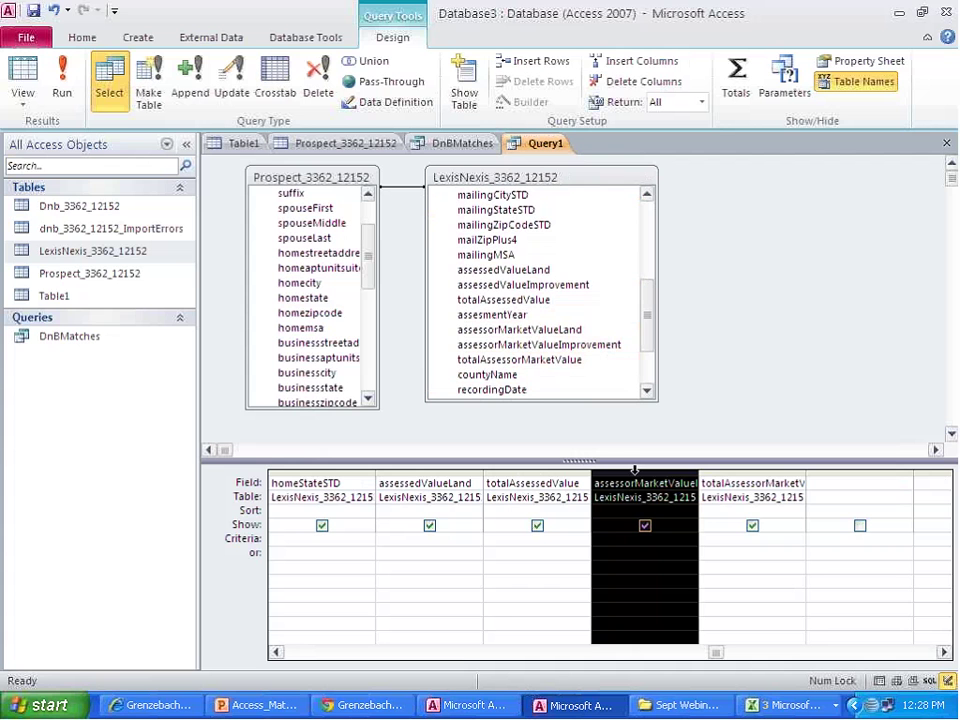
{"action": "key", "text": "Delete"}
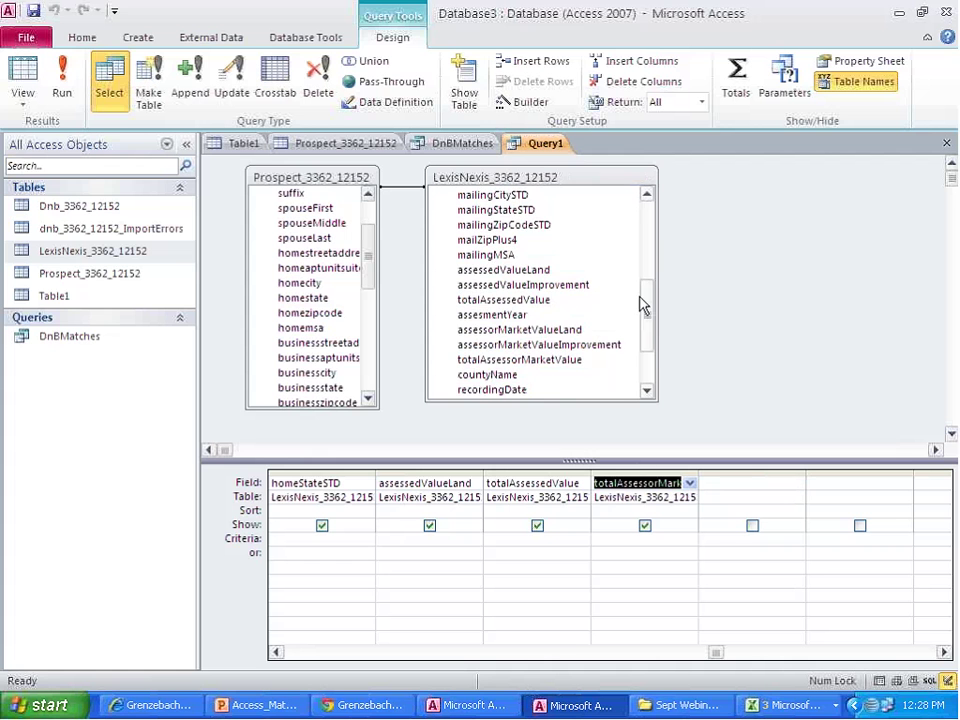
Step: Add the LexisNexis matchCode field to the query and run it
{"action": "left_click_drag", "start_coordinate": [643, 306], "coordinate": [654, 358]}
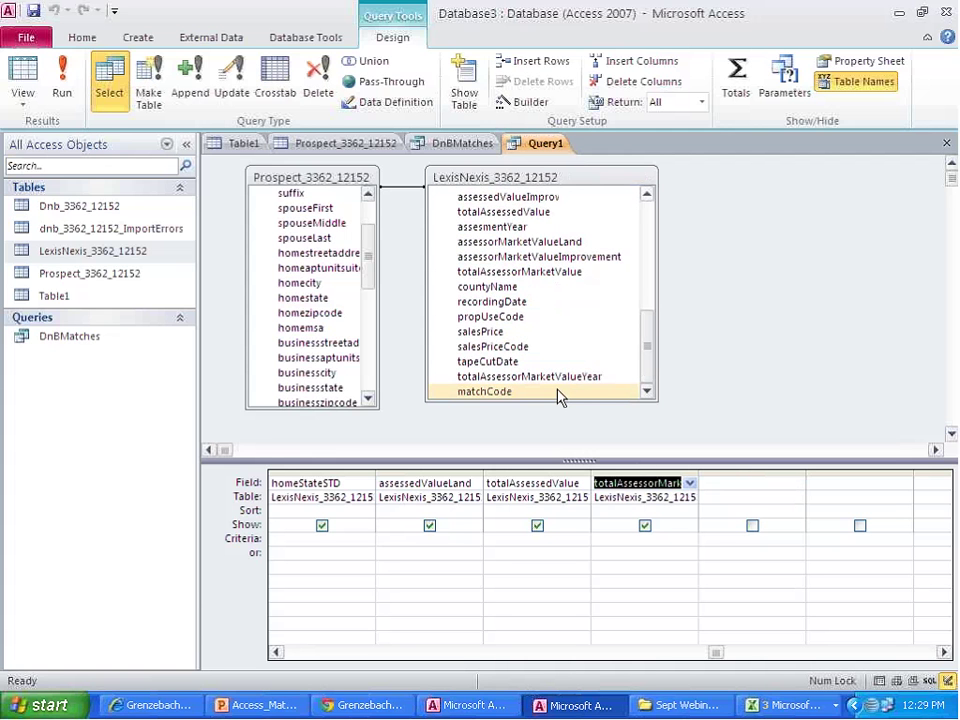
{"action": "double_click", "coordinate": [510, 391]}
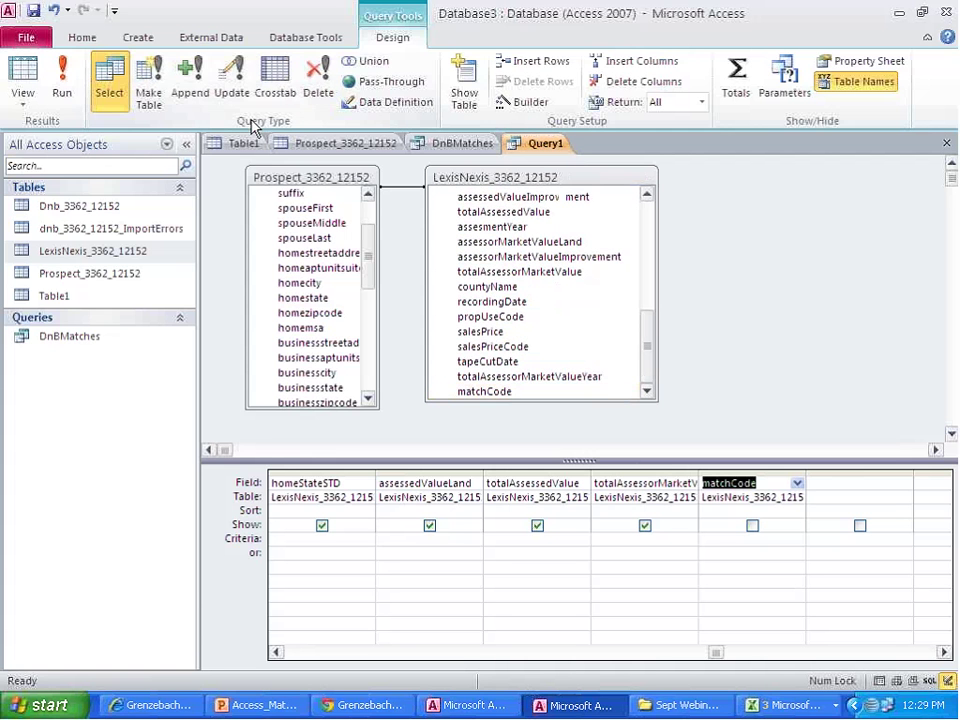
{"action": "left_click", "coordinate": [58, 68]}
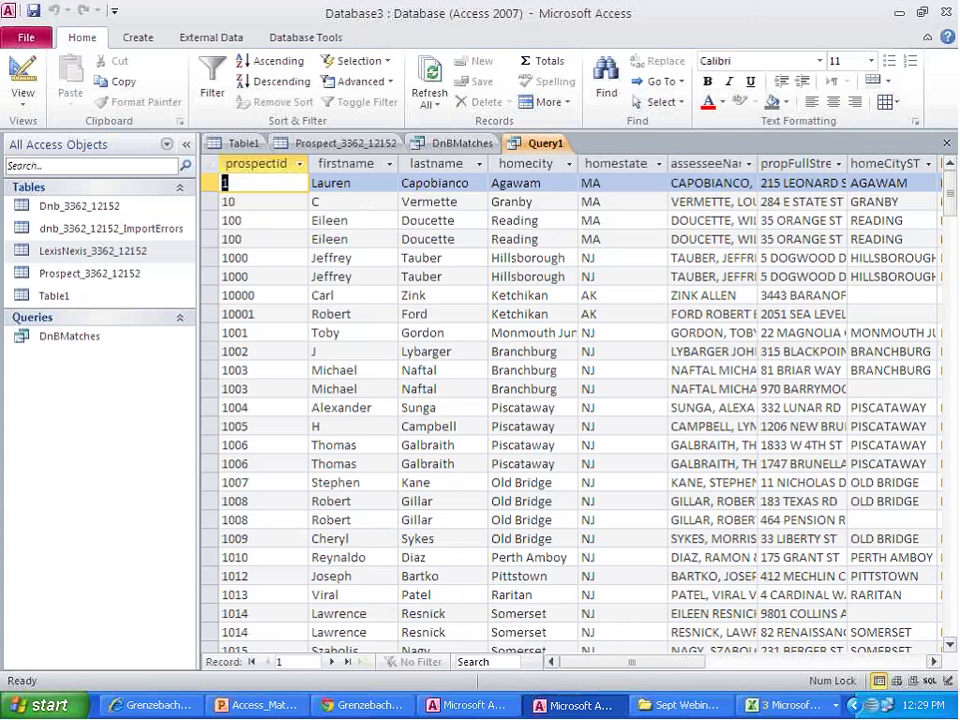
{"action": "left_click_drag", "start_coordinate": [617, 662], "coordinate": [575, 638]}
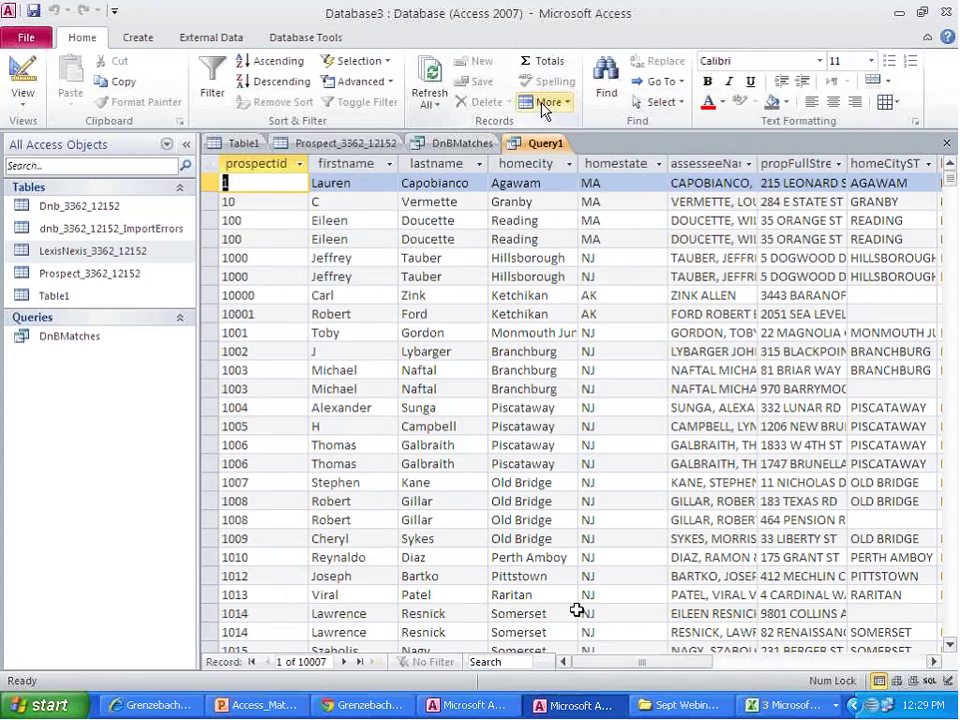
Step: Save the query as LexisNexisPropertyMatches
{"action": "right_click", "coordinate": [533, 146]}
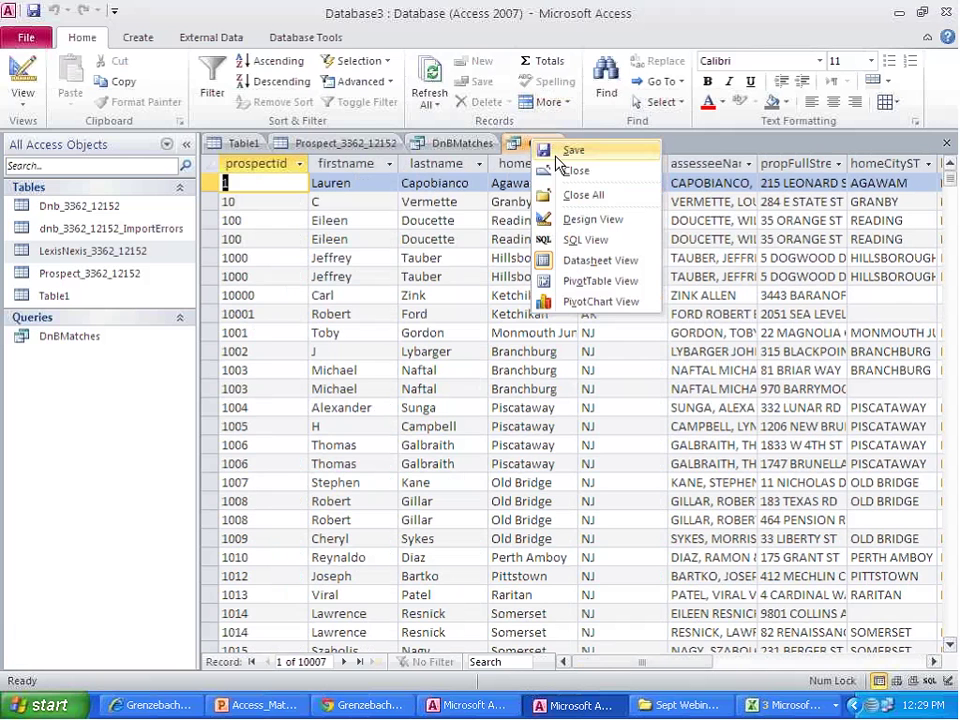
{"action": "left_click", "coordinate": [567, 151]}
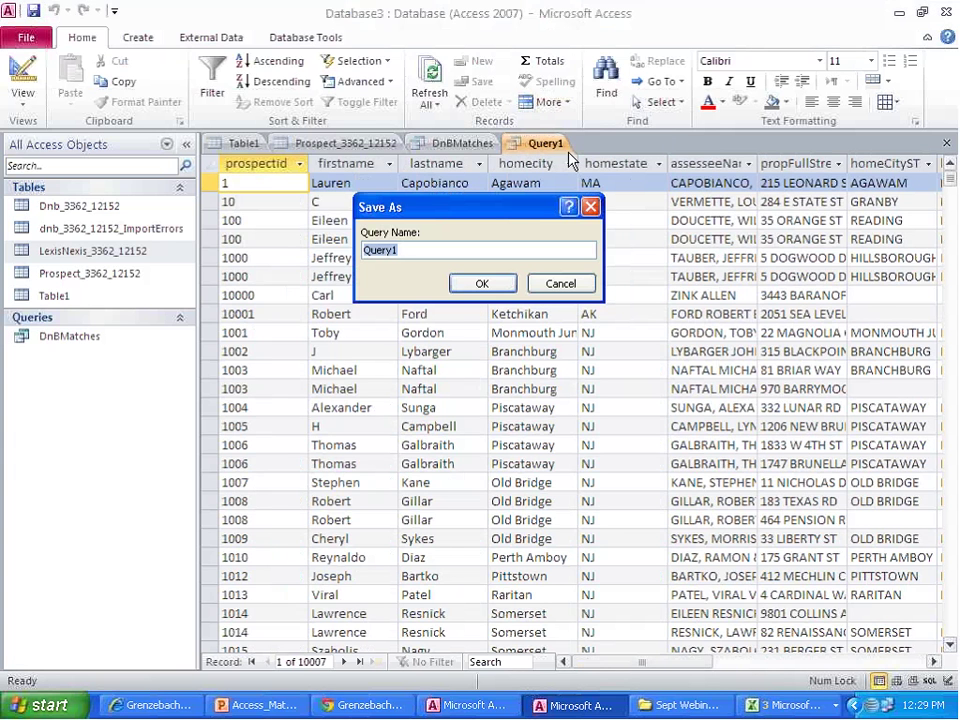
{"action": "type", "text": "LexisNexisPropertyMatches"}
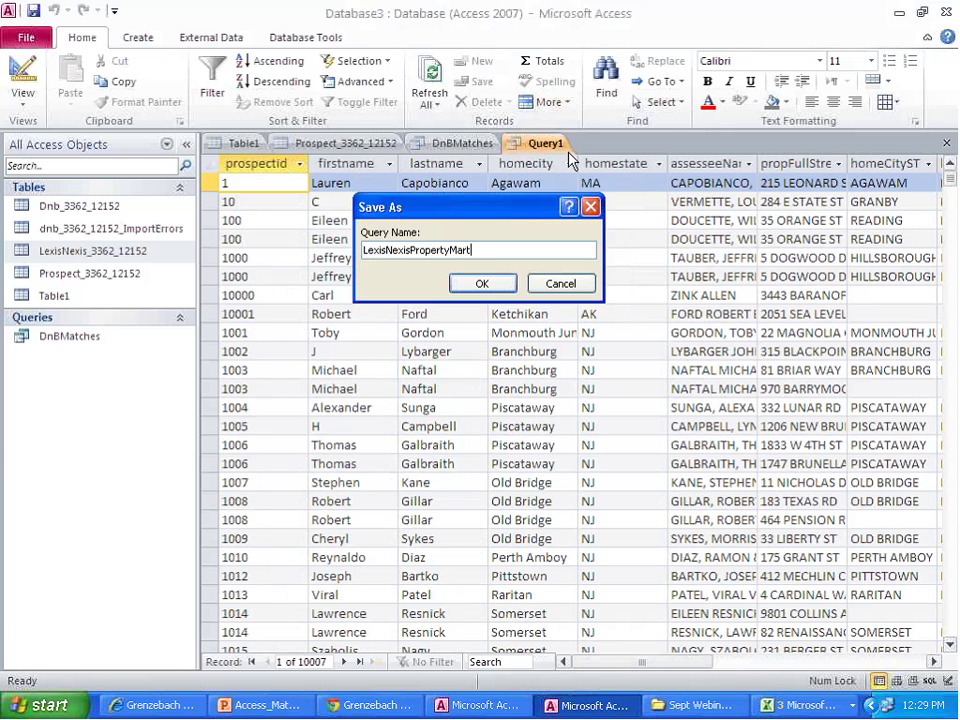
{"action": "key", "text": "Return"}
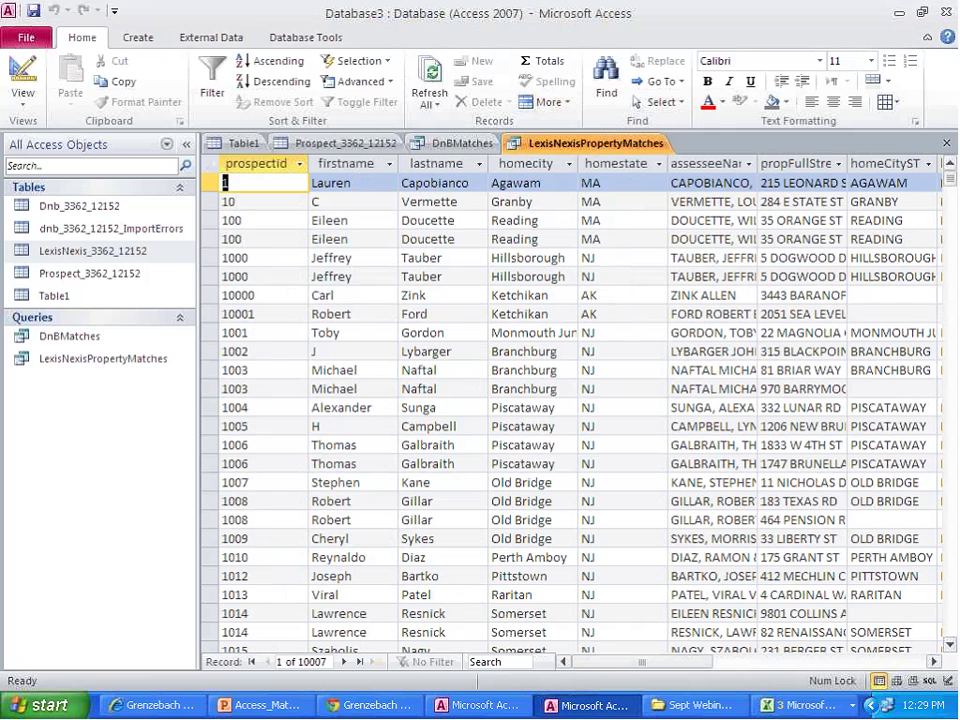
Step: Export the LexisNexisPropertyMatches query as an Excel Workbook to the Sept Webinar 2 folder, without saving the export steps
{"action": "left_click", "coordinate": [210, 38]}
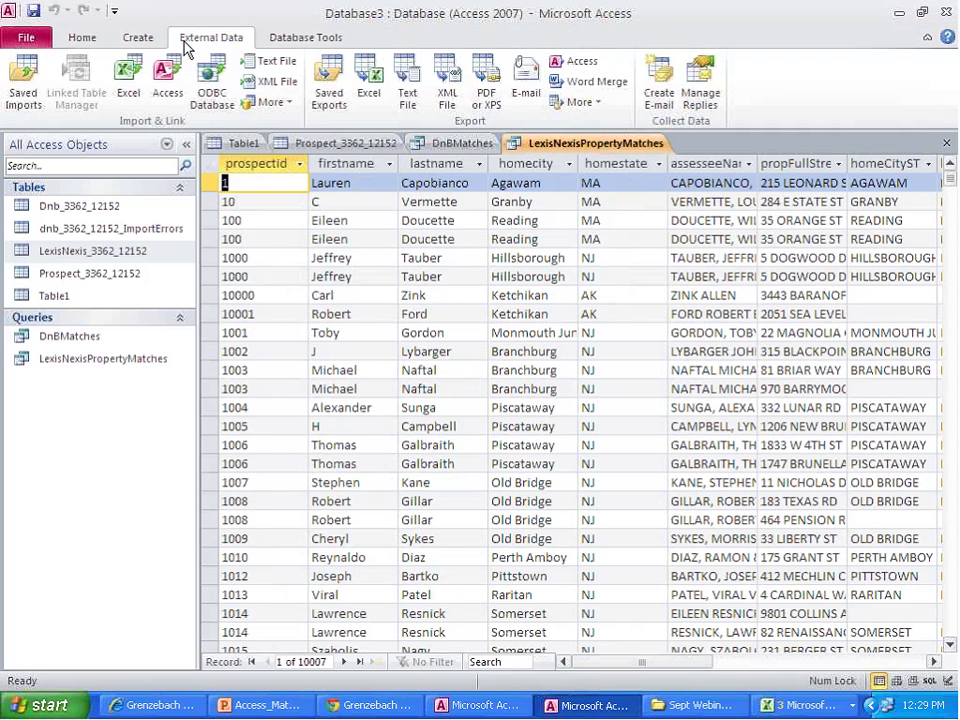
{"action": "left_click", "coordinate": [367, 90]}
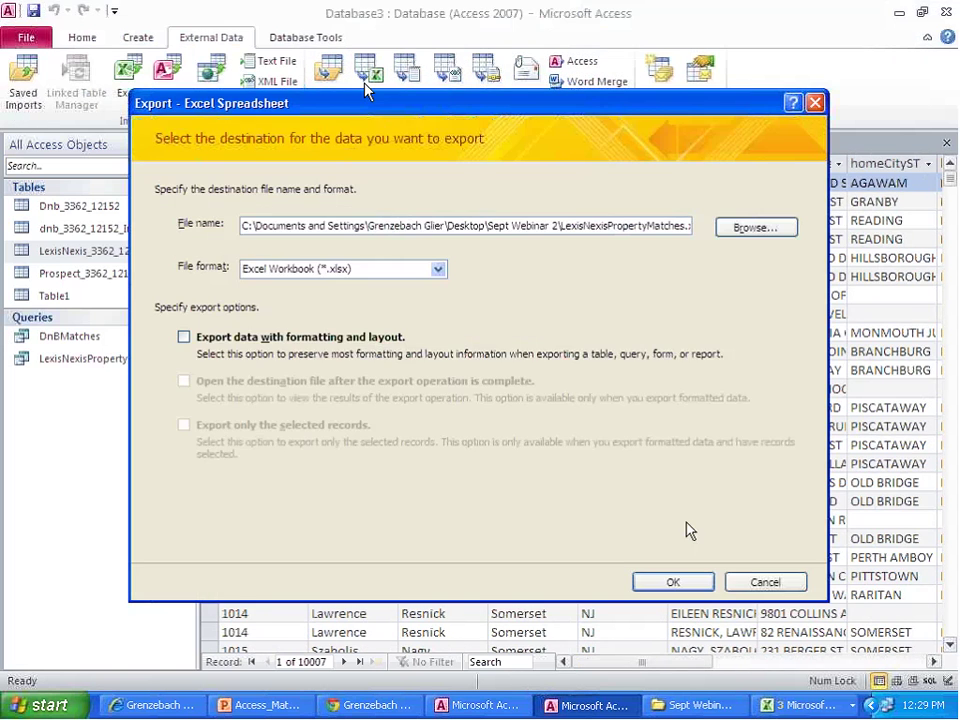
{"action": "left_click", "coordinate": [672, 584]}
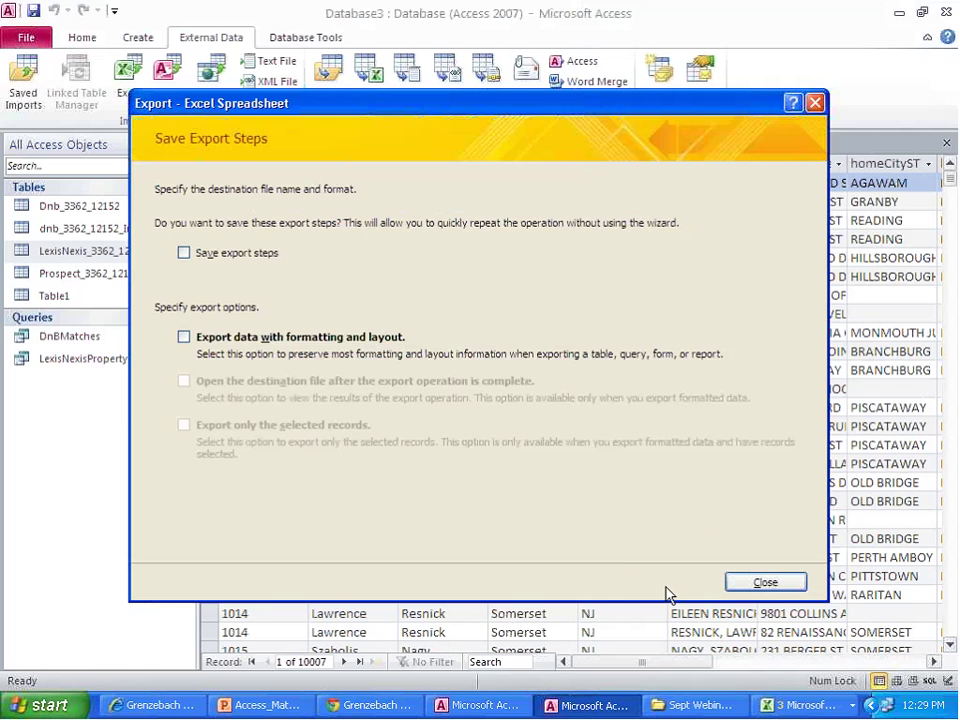
{"action": "key", "text": "Return"}
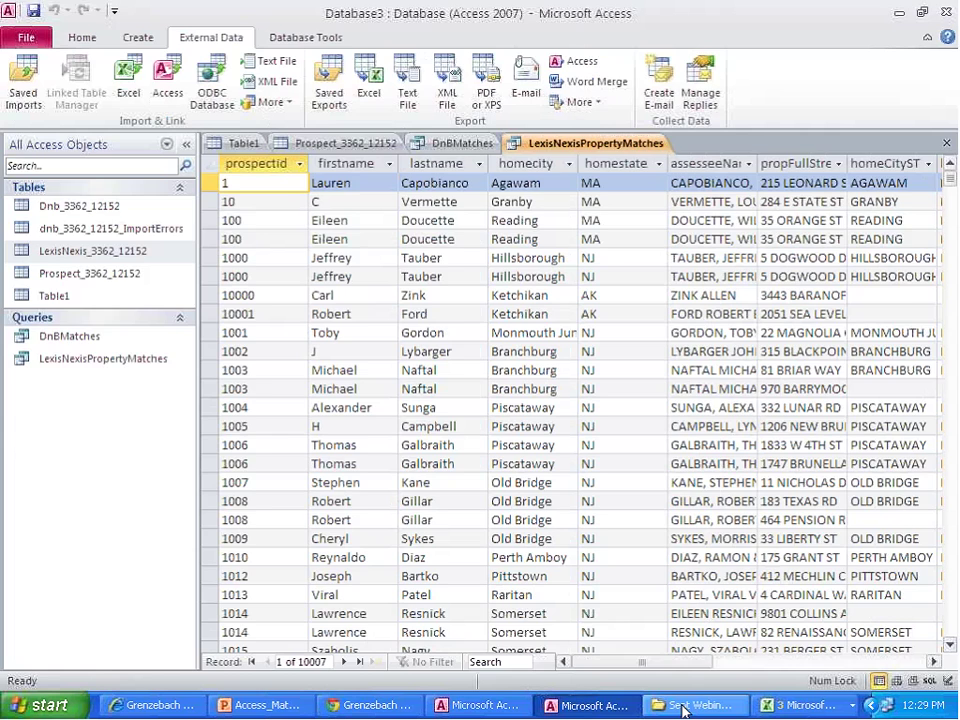
Step: Open the exported LexisNexisPropertyMatches.xlsx from the Sept Webinar 2 folder in Excel
{"action": "left_click", "coordinate": [683, 710]}
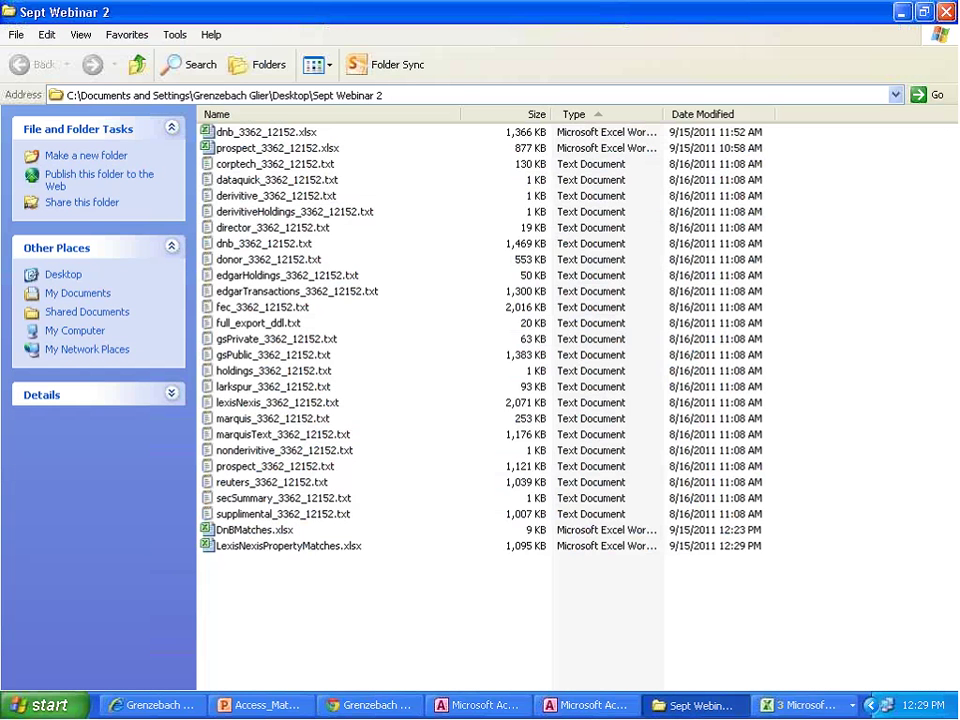
{"action": "left_click", "coordinate": [298, 548]}
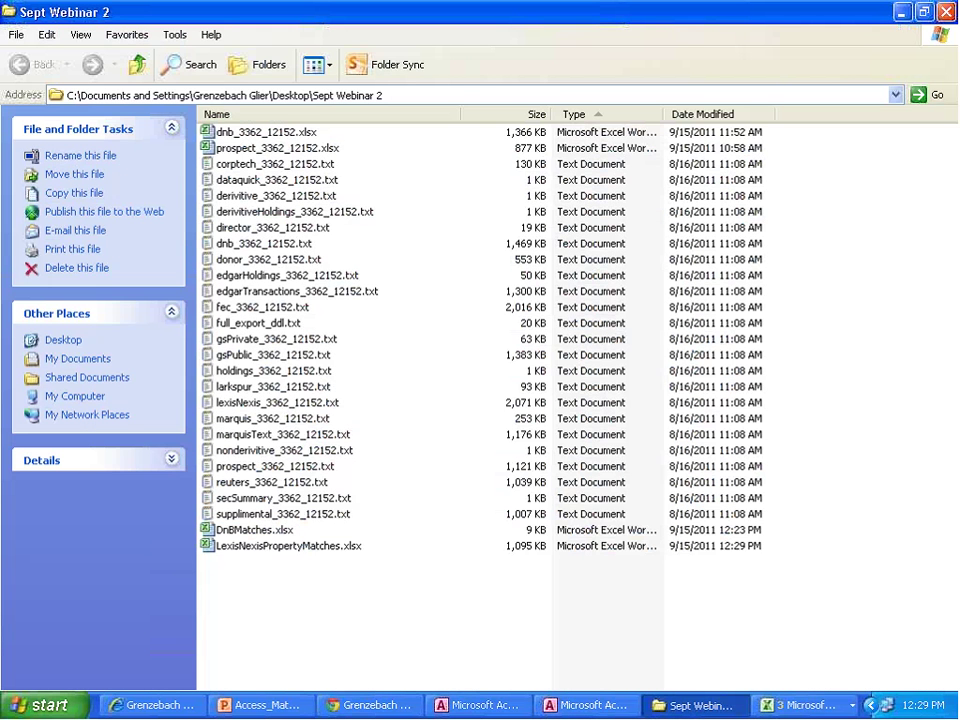
{"action": "double_click", "coordinate": [298, 548]}
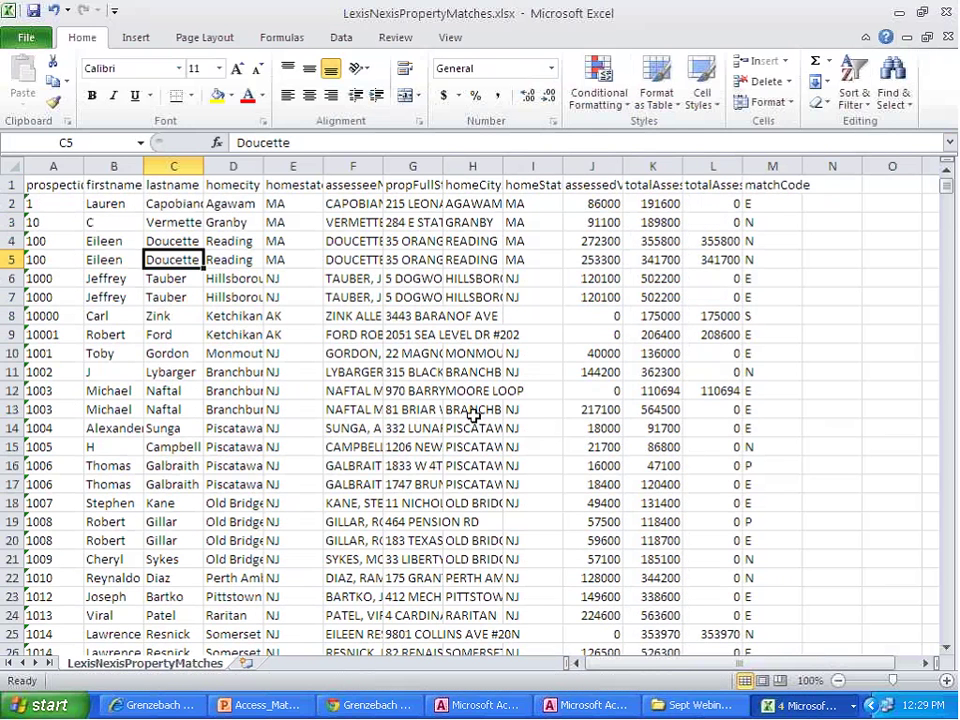
Step: Turn on filtering for the worksheet's header row and view the filter choices of the homestate column
{"action": "left_click", "coordinate": [845, 106]}
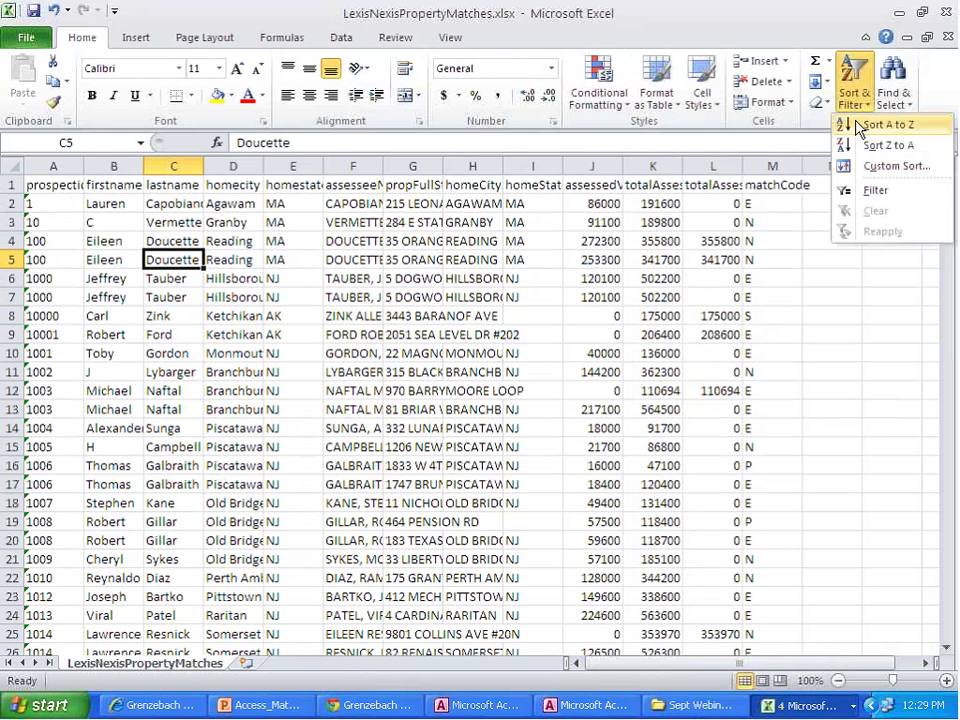
{"action": "left_click", "coordinate": [845, 190]}
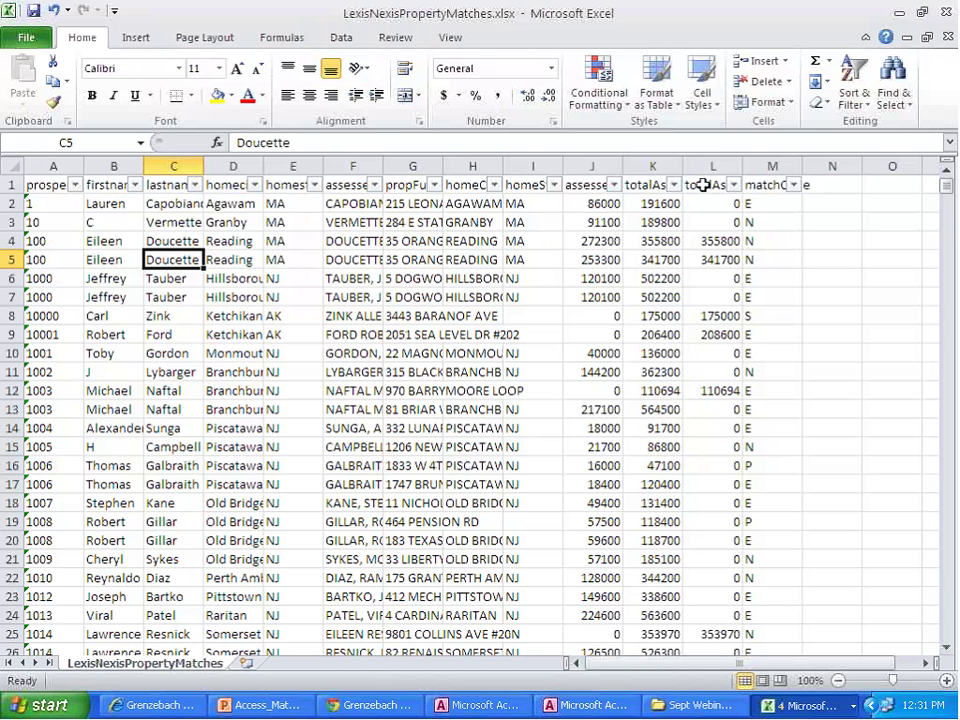
{"action": "left_click", "coordinate": [313, 185]}
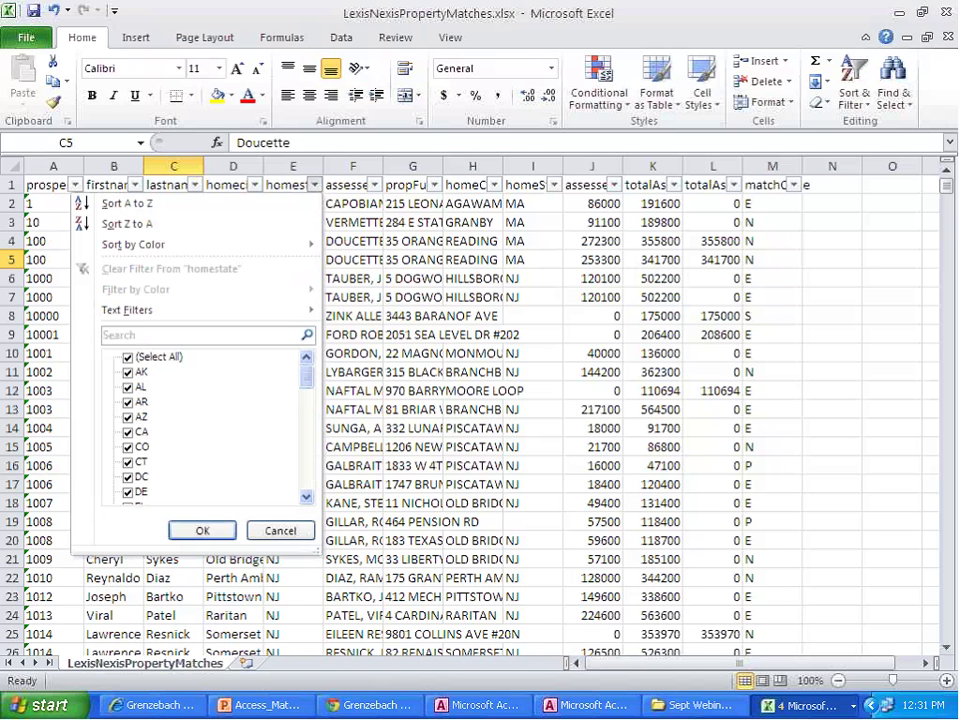
{"action": "key", "text": "Escape"}
Step: Check the table-joining examples slide in PowerPoint, then switch to Access and open the LexisNexisPropertyMatches query in Design View
{"action": "left_click", "coordinate": [667, 713]}
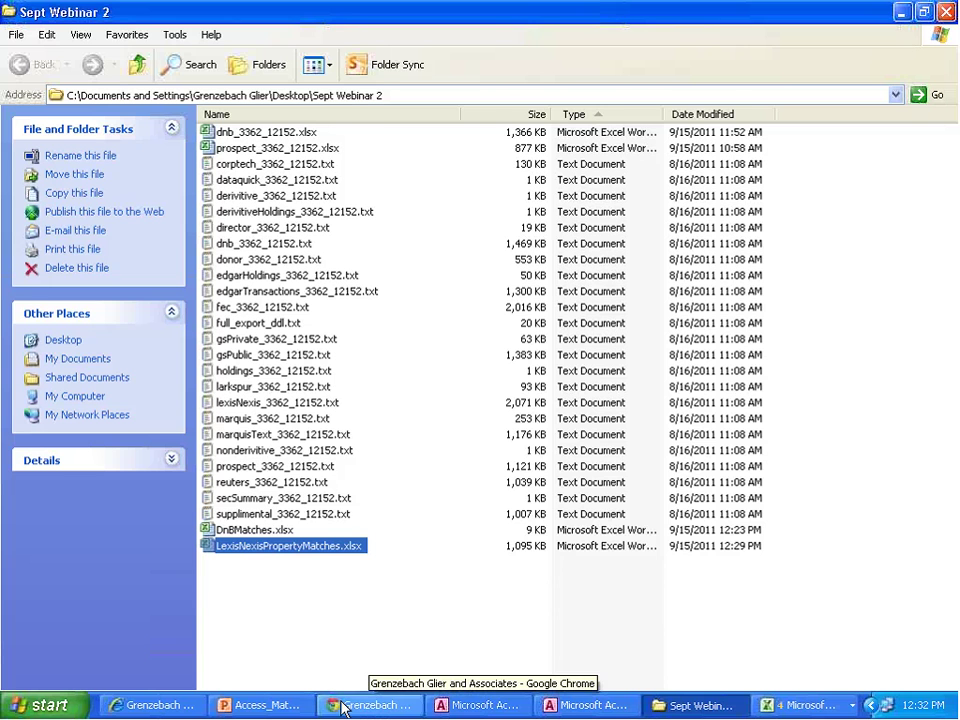
{"action": "left_click", "coordinate": [277, 708]}
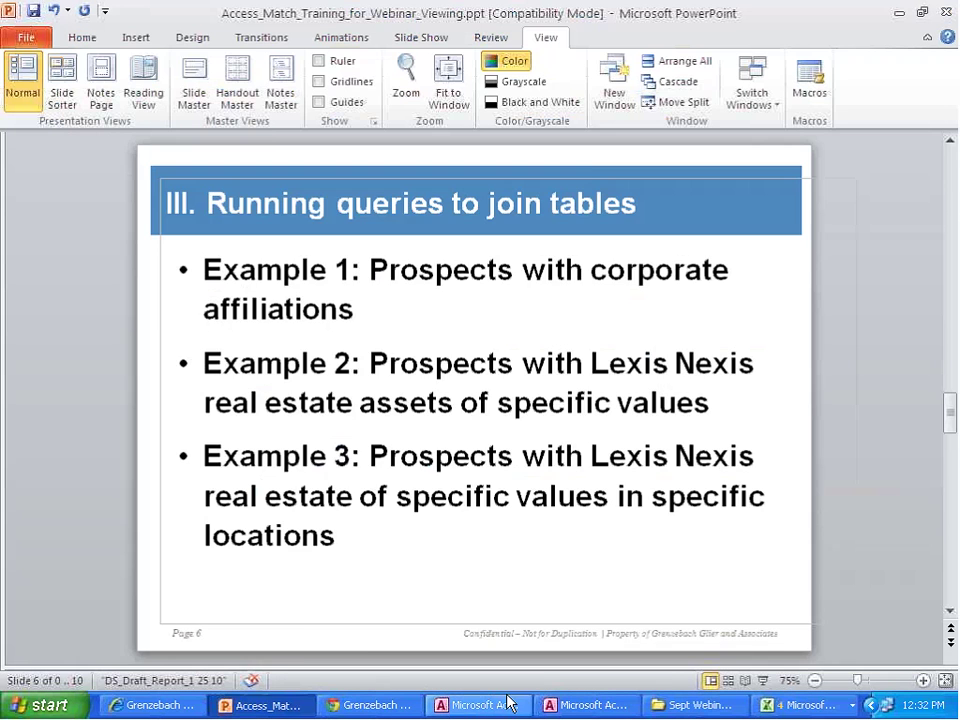
{"action": "left_click", "coordinate": [555, 705]}
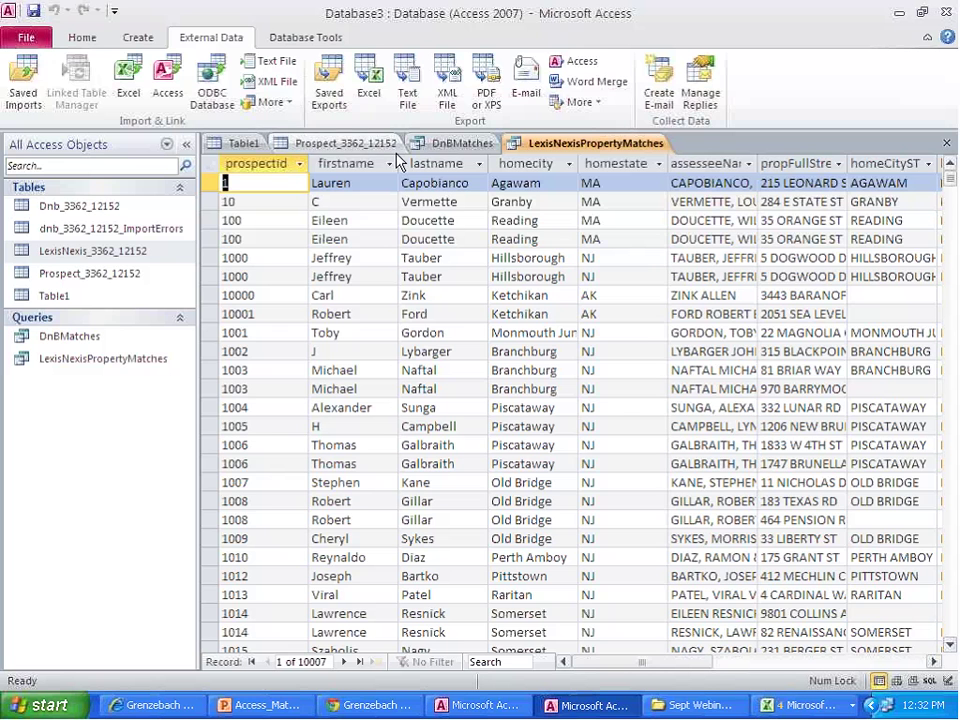
{"action": "left_click", "coordinate": [116, 41]}
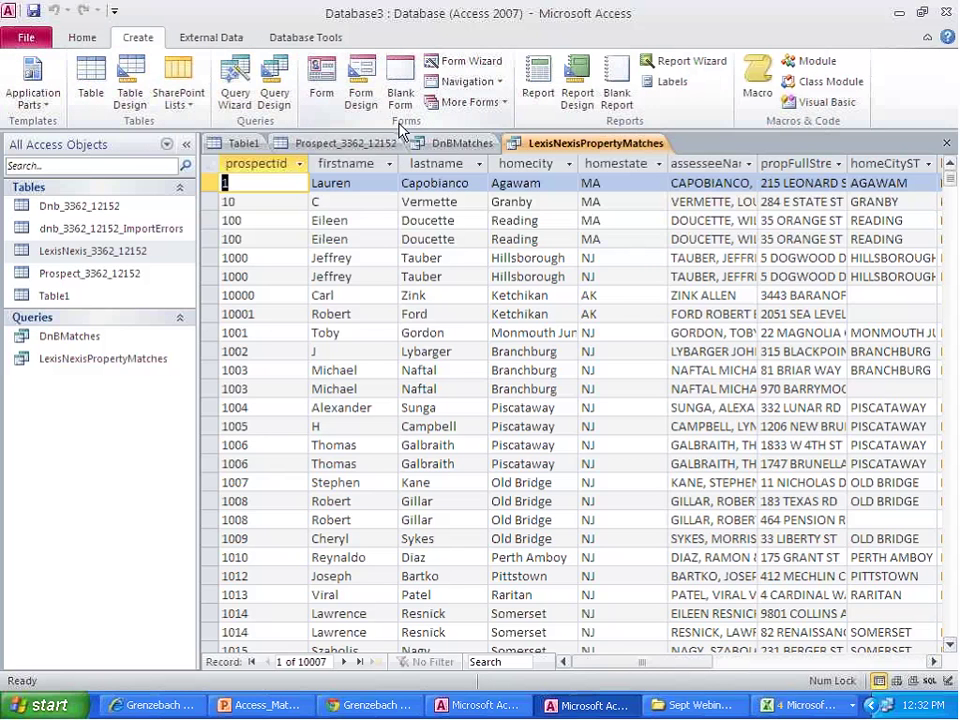
{"action": "right_click", "coordinate": [541, 143]}
{"action": "left_click", "coordinate": [575, 221]}
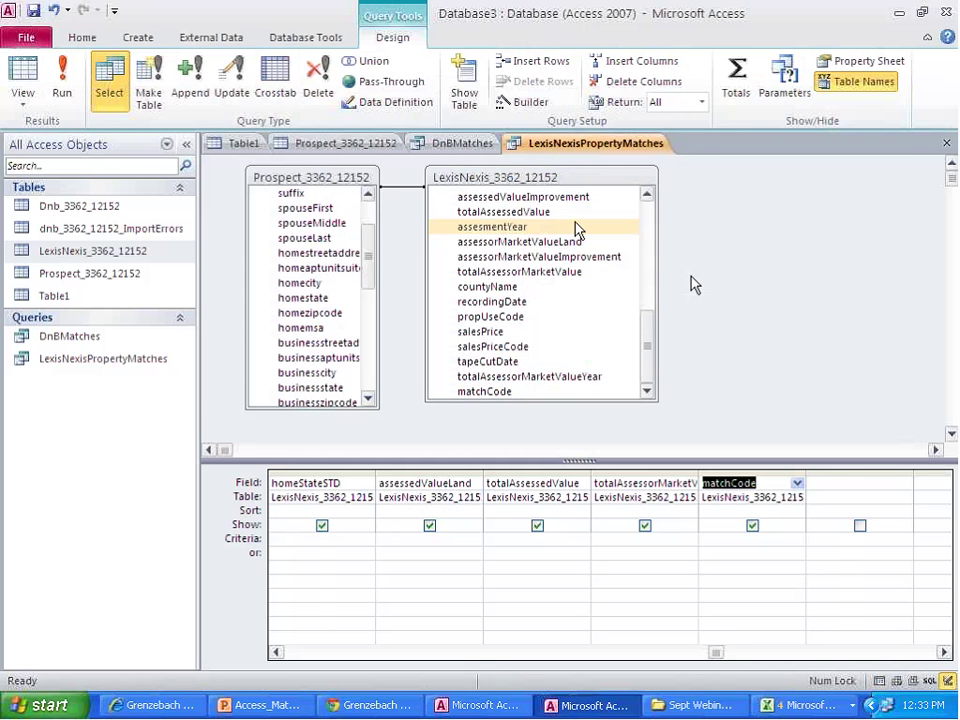
Step: Add the Dnb_3362_12152 table to the query, join it to the prospect table on prospectid, and move the LexisNexis table below the join line
{"action": "left_click_drag", "start_coordinate": [80, 206], "coordinate": [795, 291]}
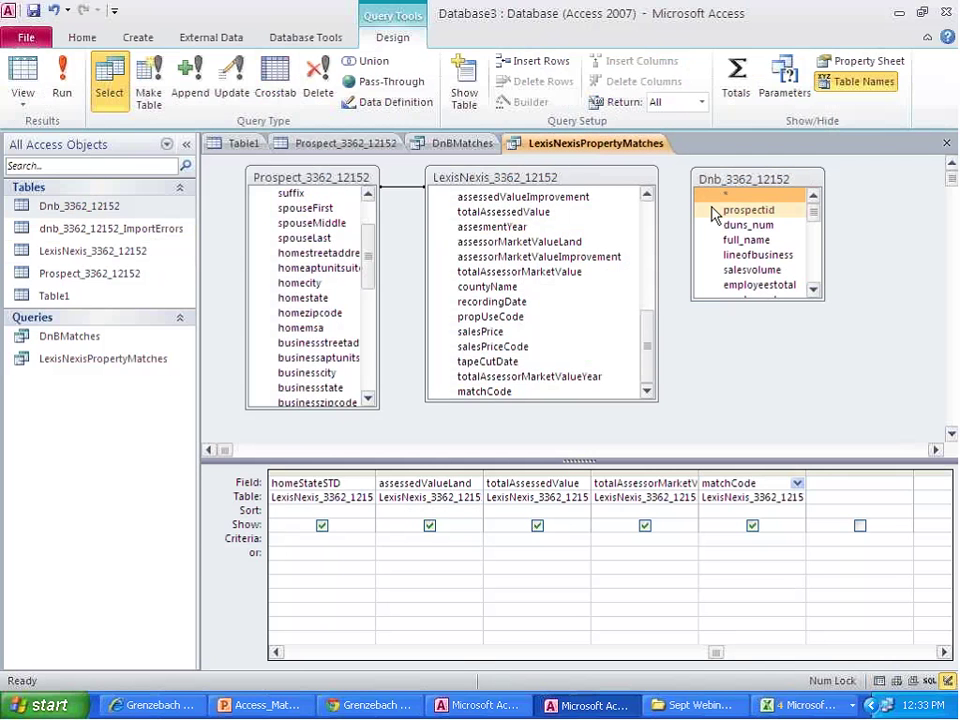
{"action": "left_click_drag", "start_coordinate": [713, 215], "coordinate": [325, 212]}
{"action": "left_click_drag", "start_coordinate": [520, 178], "coordinate": [588, 290]}
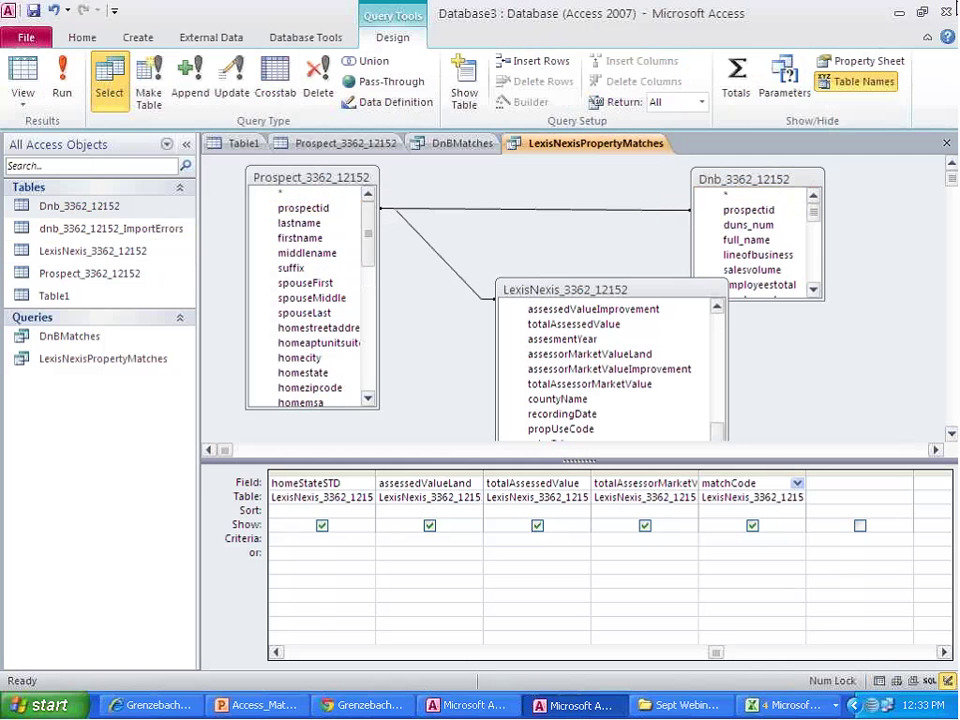
Step: Switch to the Access_Match_Training PowerPoint presentation and page through the closing slides to Upcoming Training Sessions
{"action": "left_click", "coordinate": [693, 708]}
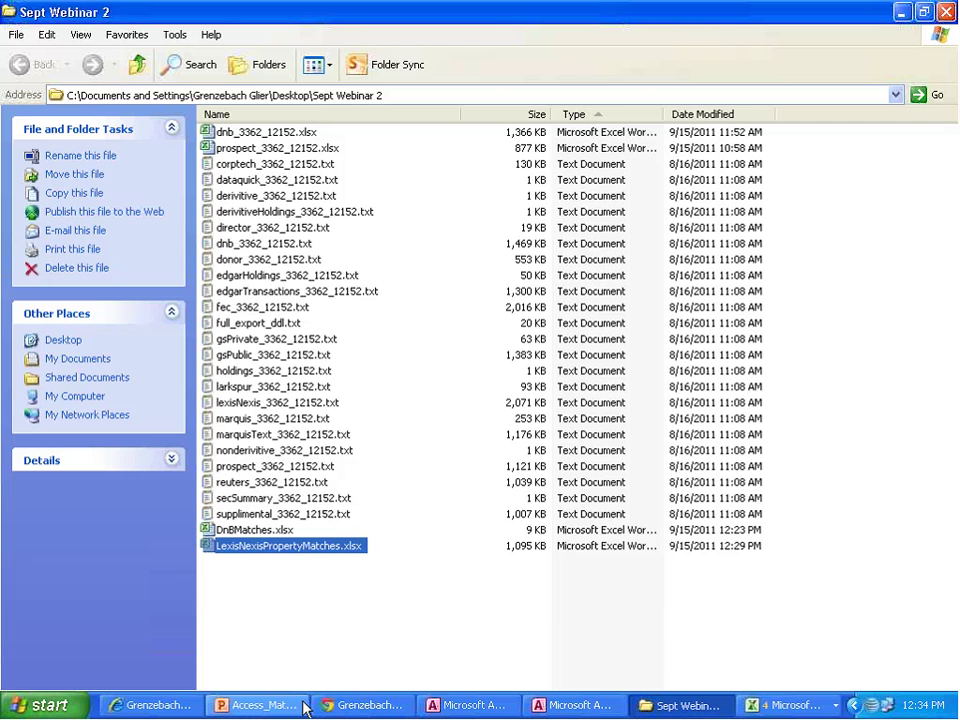
{"action": "left_click", "coordinate": [268, 708]}
{"action": "key", "text": "Page_Down"}
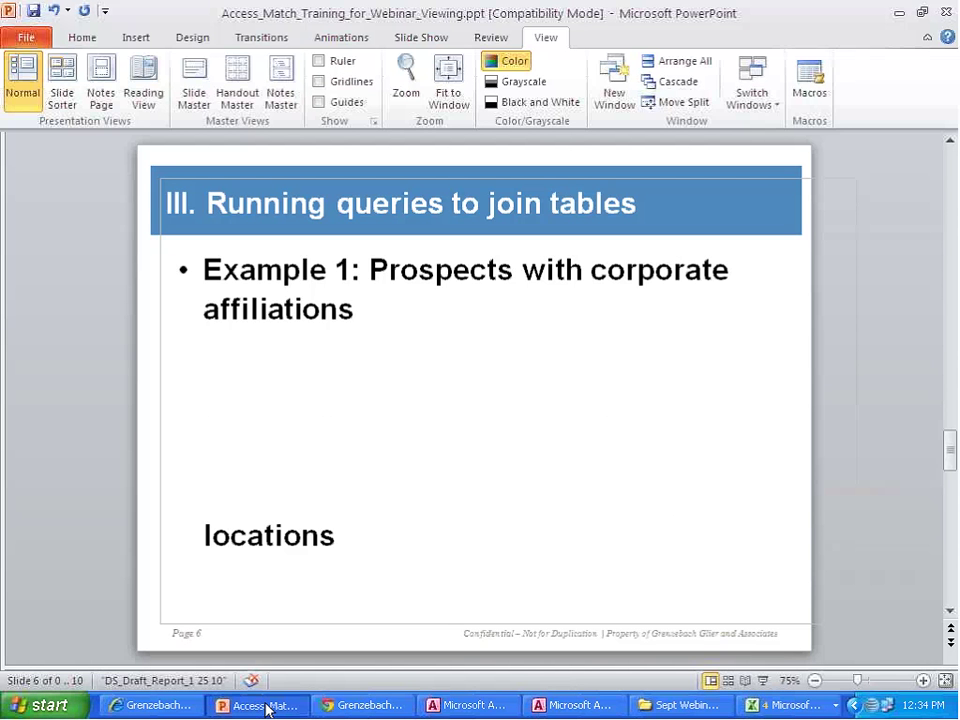
{"action": "key", "text": "Page_Down"}
{"action": "key", "text": "Page_Down"}
{"action": "key", "text": "Page_Down"}
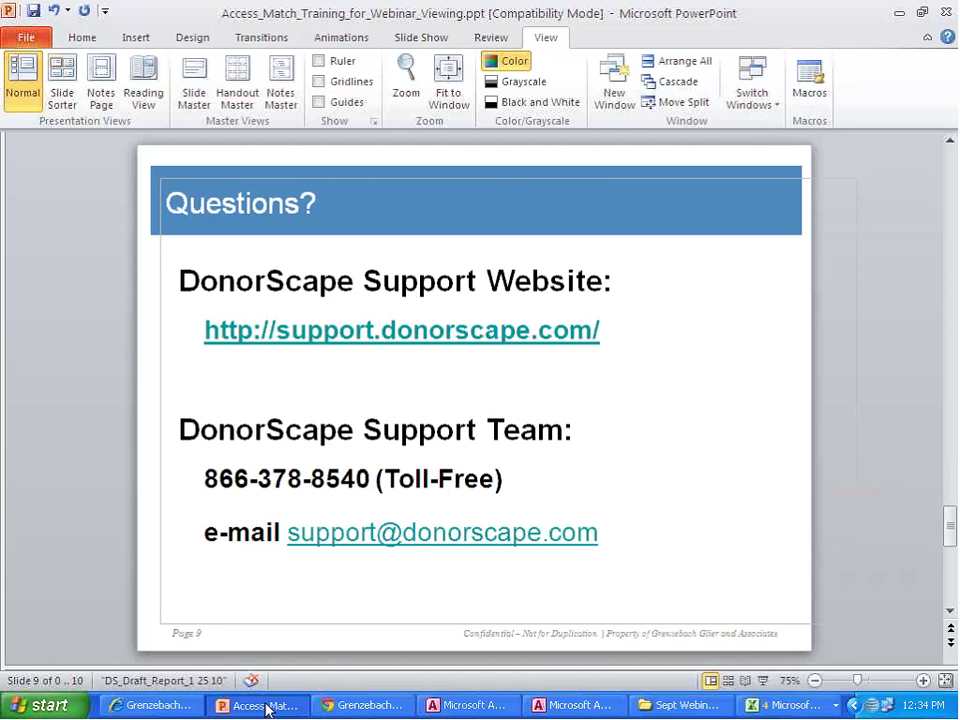
{"action": "key", "text": "Page_Down"}
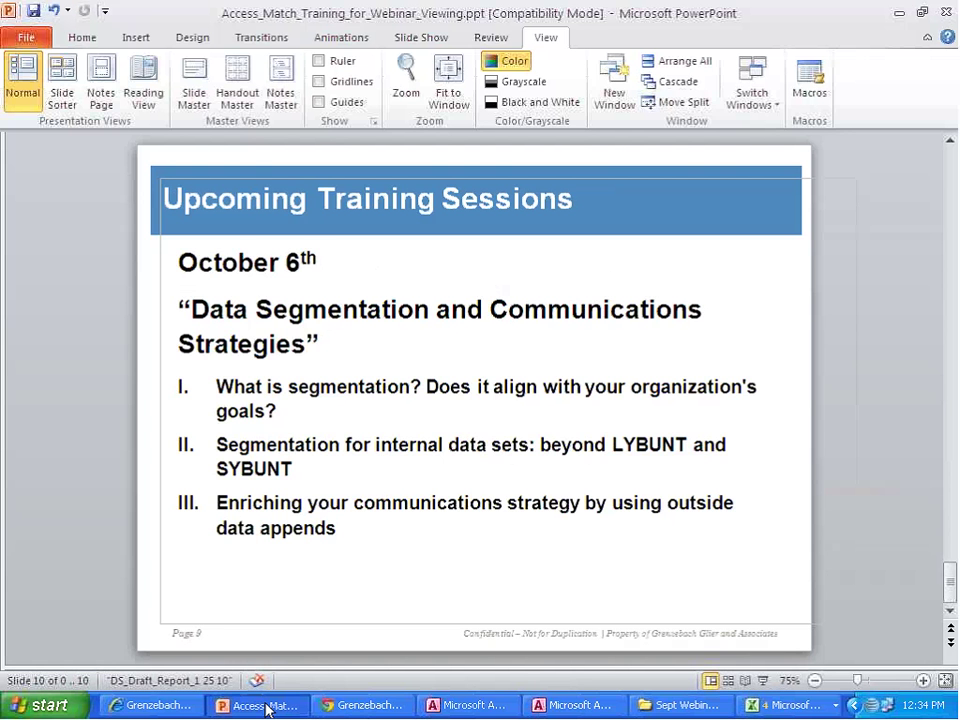